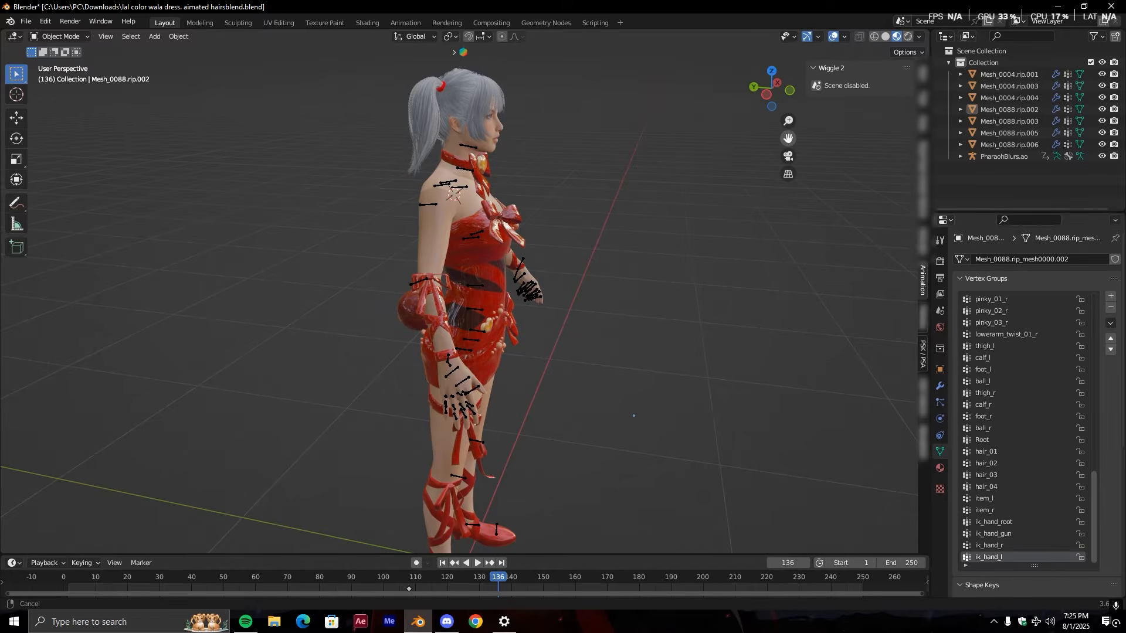
- Examine the character's head, ponytails and existing bones from the side, close up and from the front
scroll(770, 91, "up", 1)
left_click_drag(770, 91, 684, 94)
middle_click_drag(498, 273, 601, 245)
left_click_drag(790, 139, 783, 326)
scroll(618, 468, "up", 2)
middle_click_drag(617, 468, 303, 241)
left_click_drag(267, 214, 314, 400)
middle_click_drag(467, 319, 554, 245)
left_click_drag(568, 148, 241, 273)
left_click_drag(188, 167, 512, 301)
left_click(617, 270)
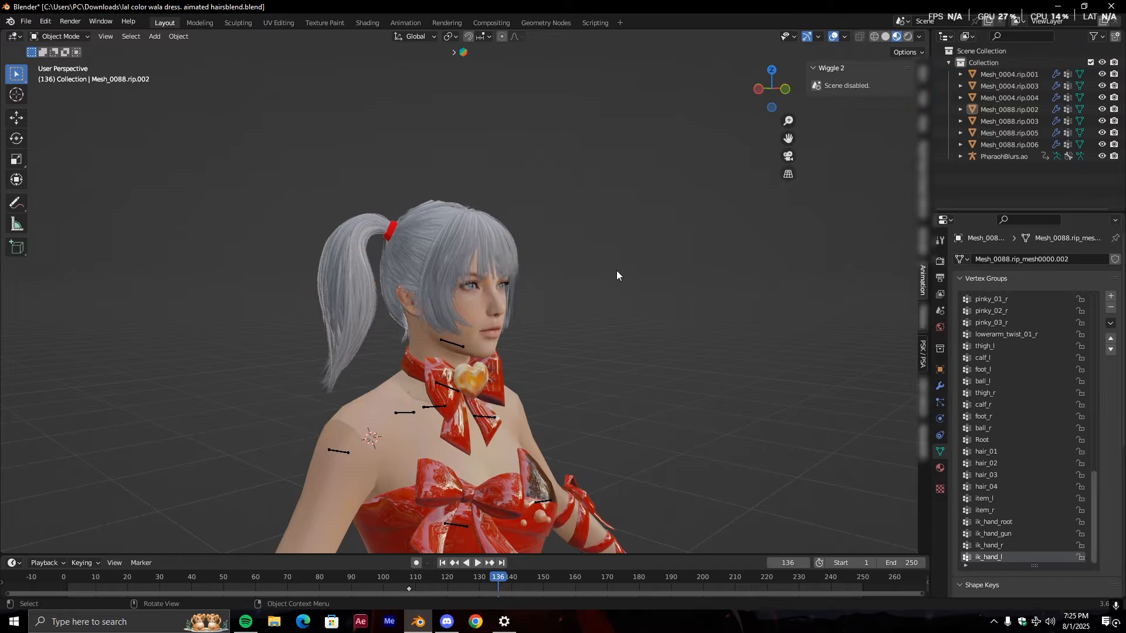
middle_click_drag(609, 272, 688, 287)
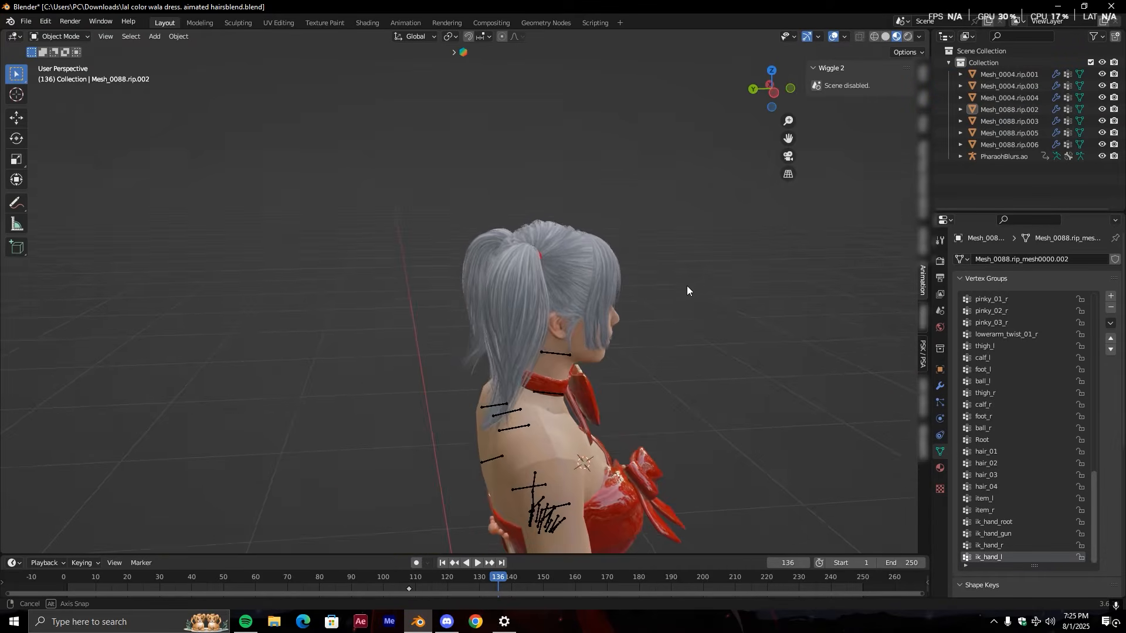
left_click(779, 97)
left_click(790, 89)
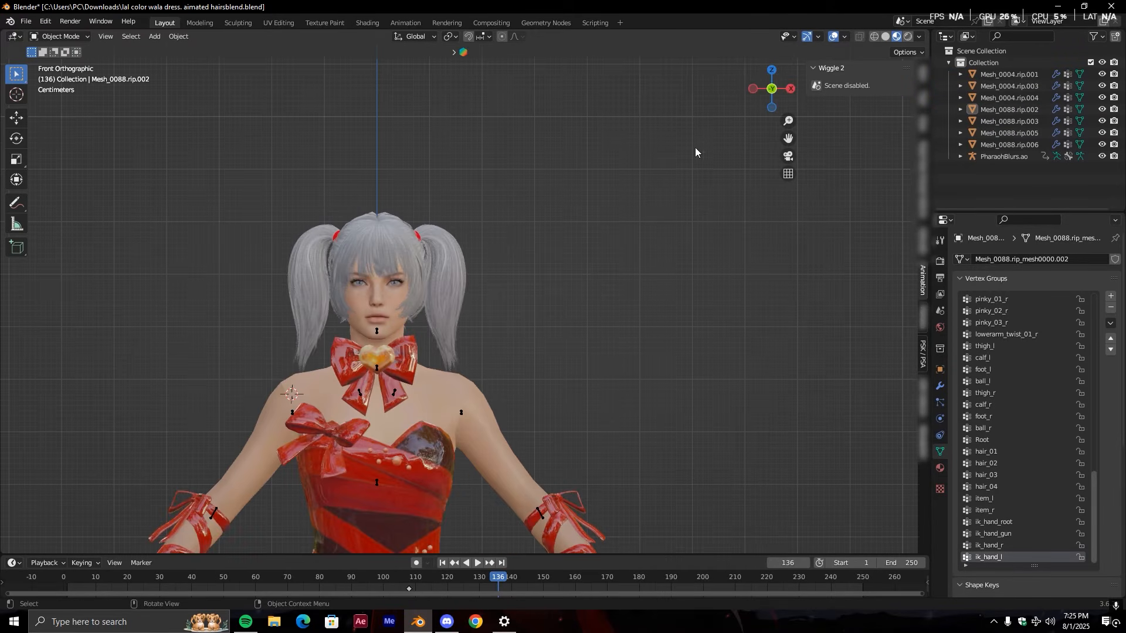
left_click_drag(789, 139, 850, 47)
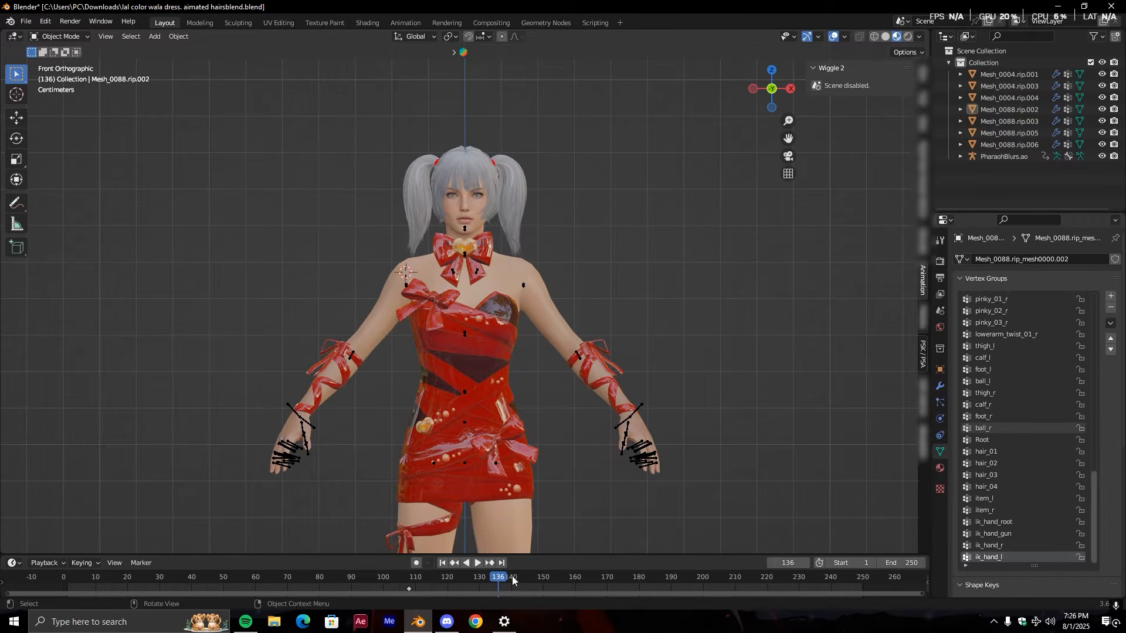
- Switch to Chrome, search Google for "github wiggle" and open the blender-wiggle-2 repository
left_click(476, 622)
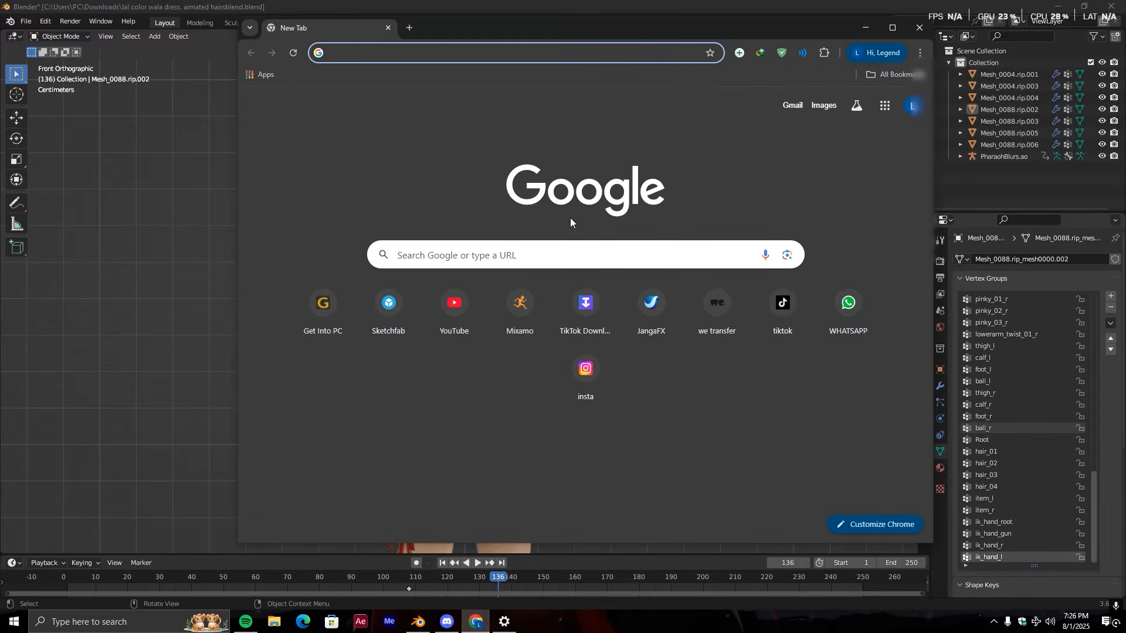
left_click(545, 256)
type("github ")
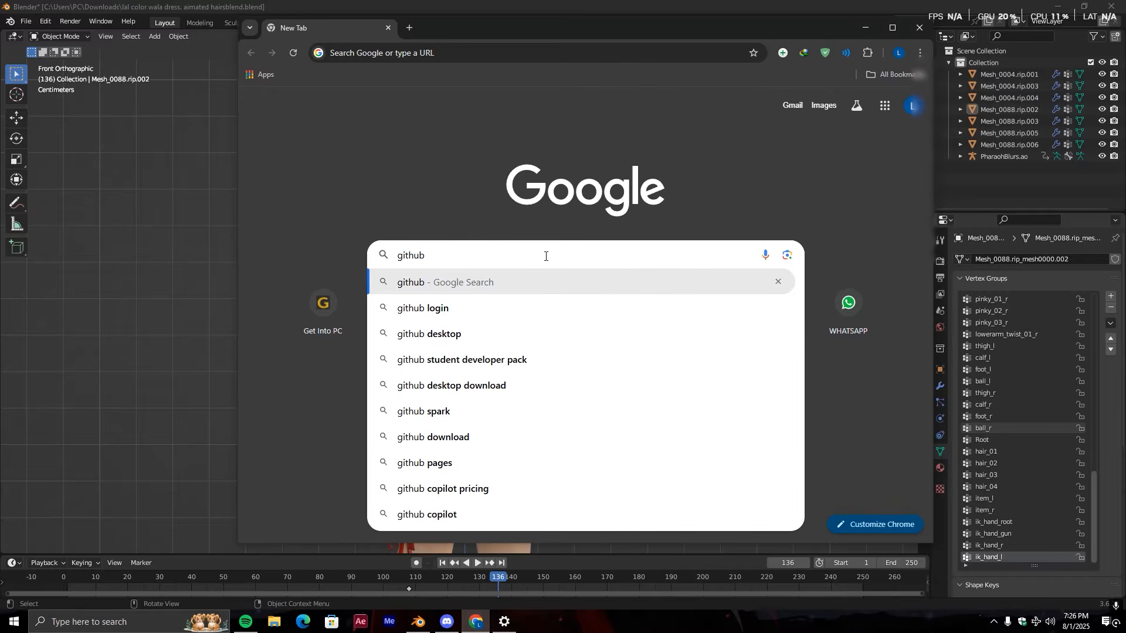
type("wiggle")
key("Return")
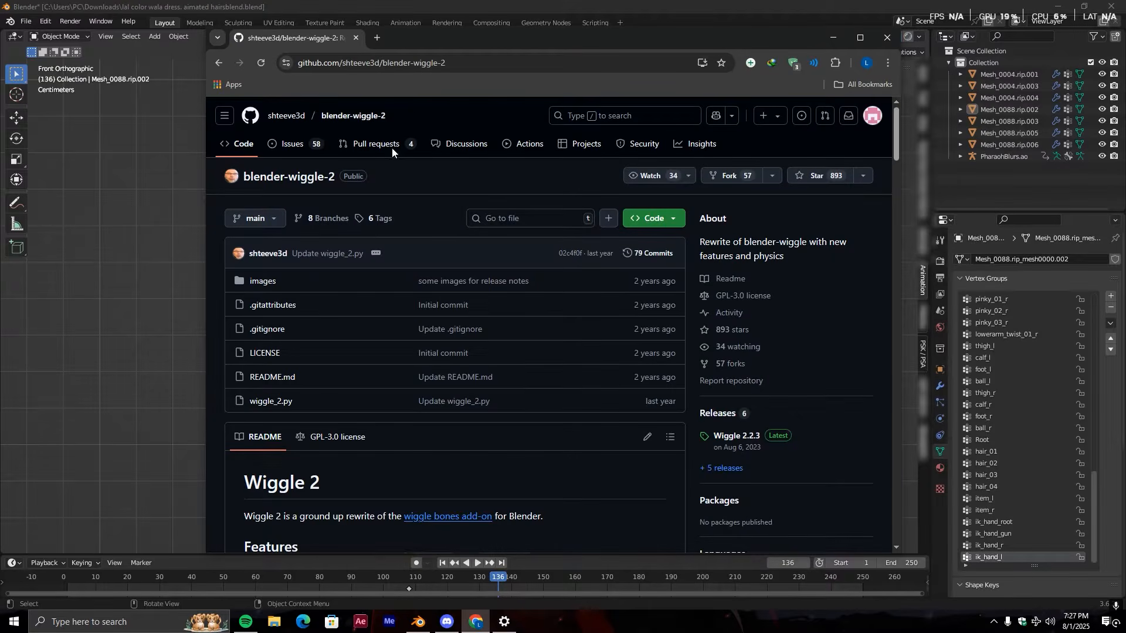
- Open the repository's Wiggle 2.2.3 release, view its assets including wiggle_2.py, and return to Blender
left_click_drag(469, 40, 432, 39)
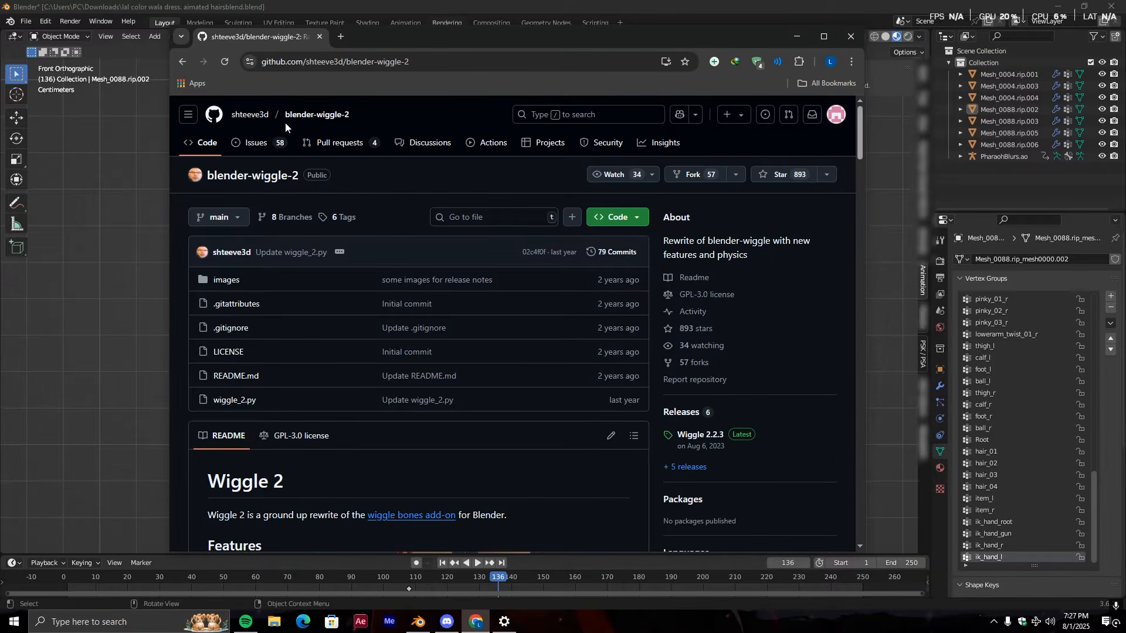
left_click_drag(355, 115, 231, 115)
scroll(736, 380, "down", 1)
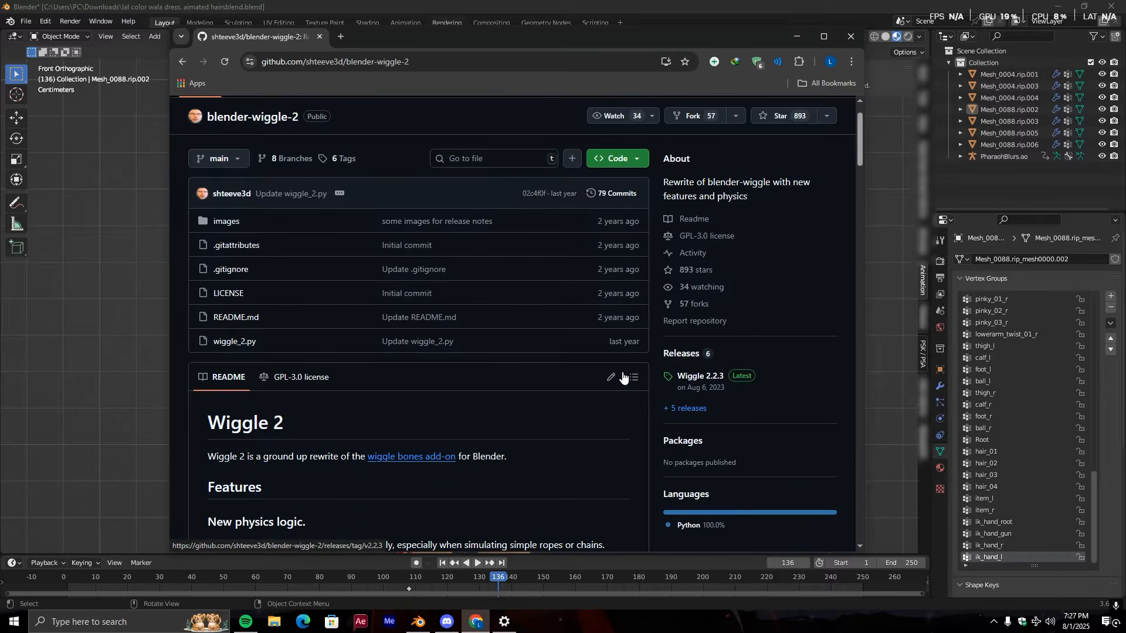
left_click(699, 377)
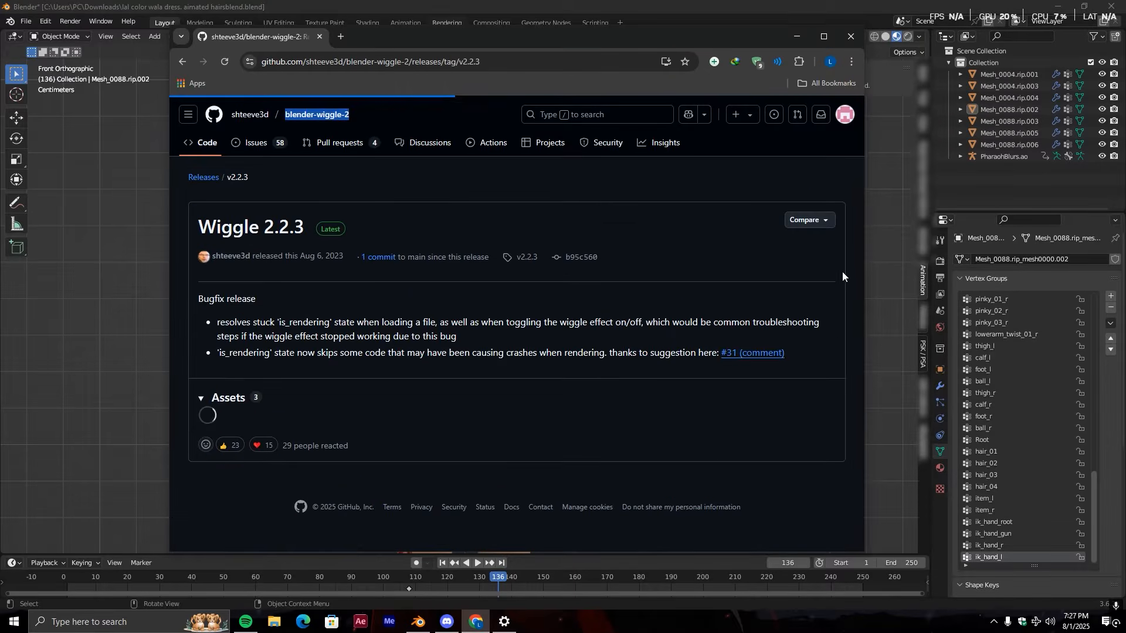
scroll(381, 281, "down", 1)
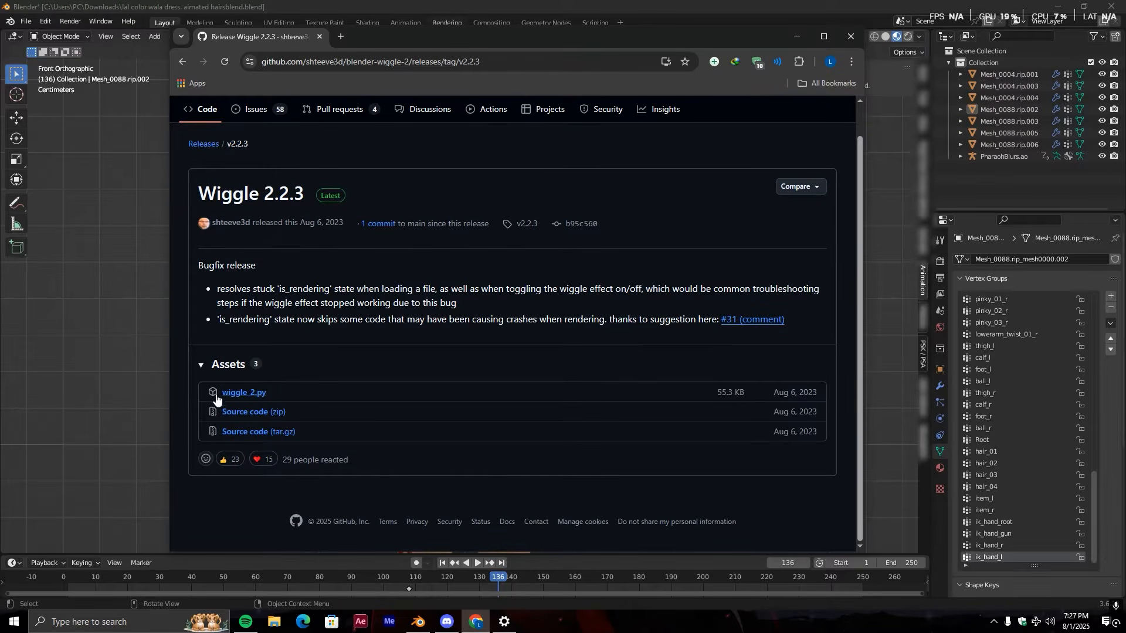
left_click(796, 36)
- Look through the Downloads folder in the add-on installer from Preferences, and close both without installing anything
scroll(304, 134, "up", 4)
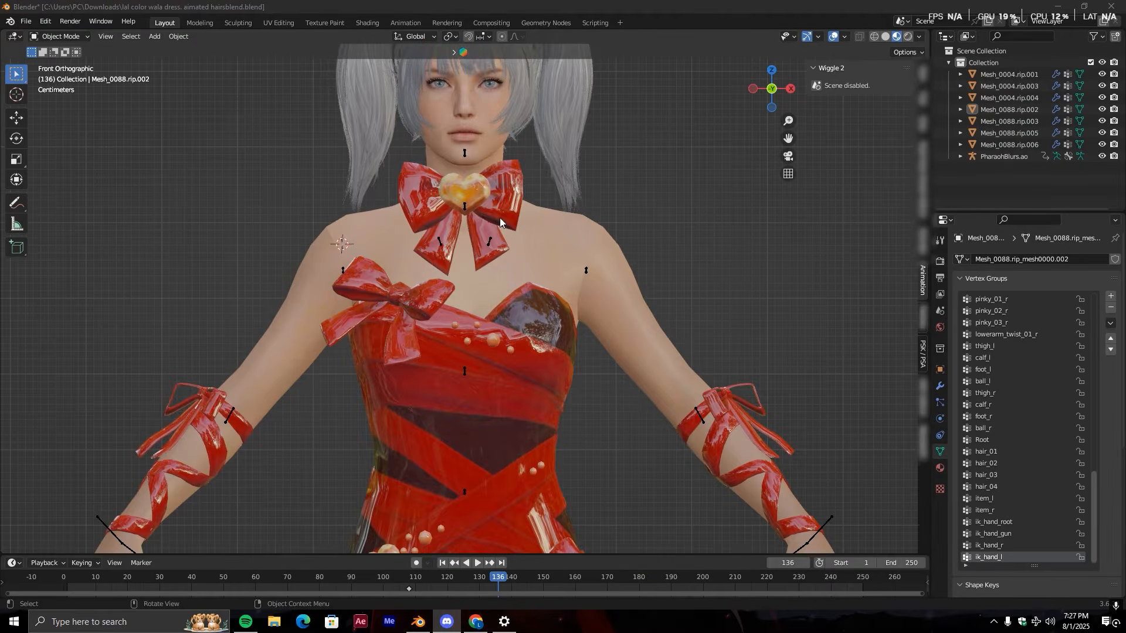
scroll(305, 133, "down", 3)
left_click(46, 21)
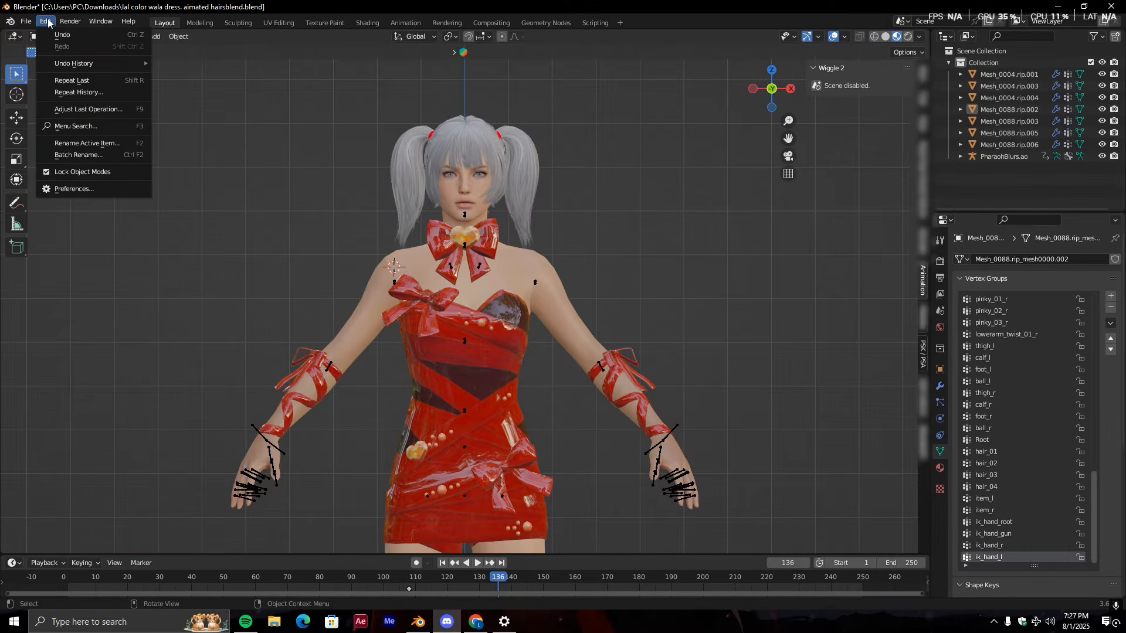
left_click(53, 189)
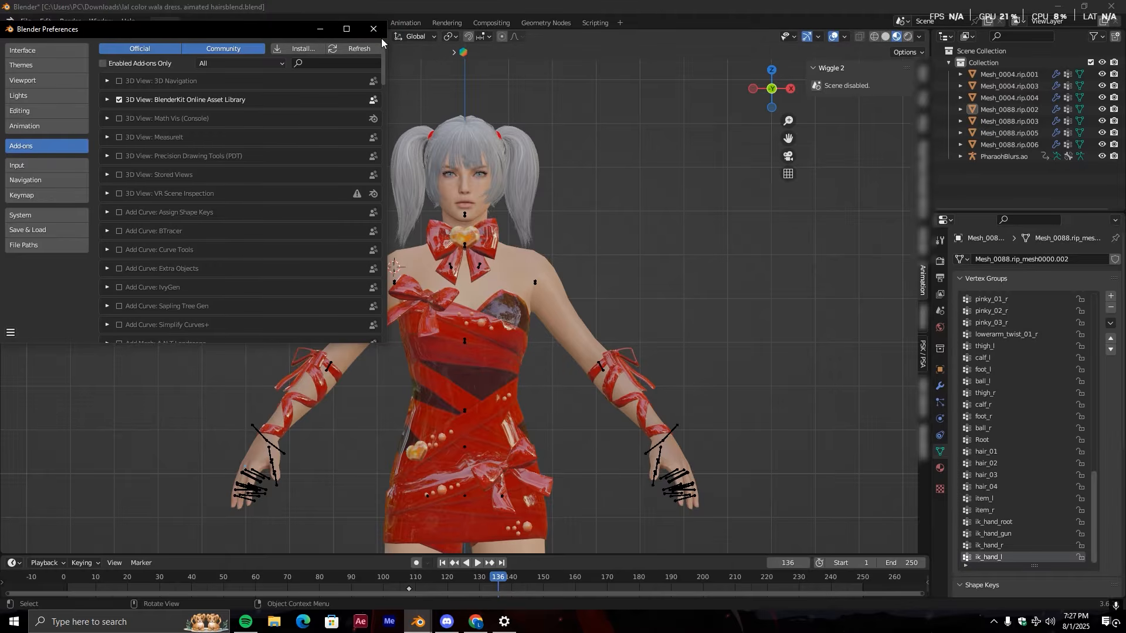
left_click(300, 48)
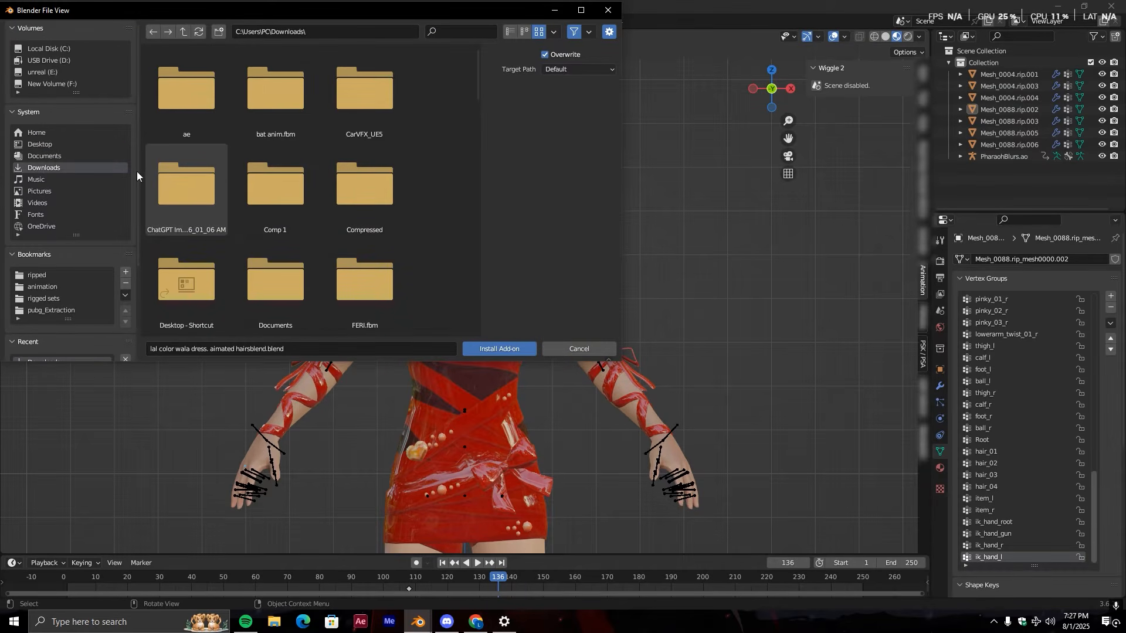
scroll(299, 187, "down", 2)
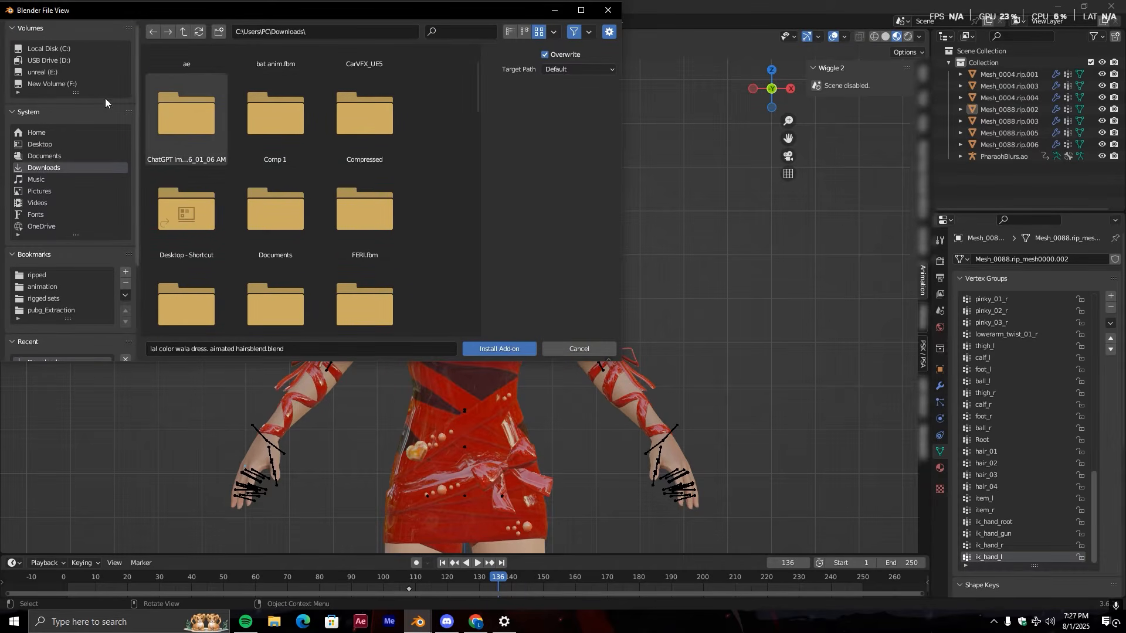
scroll(270, 163, "up", 1)
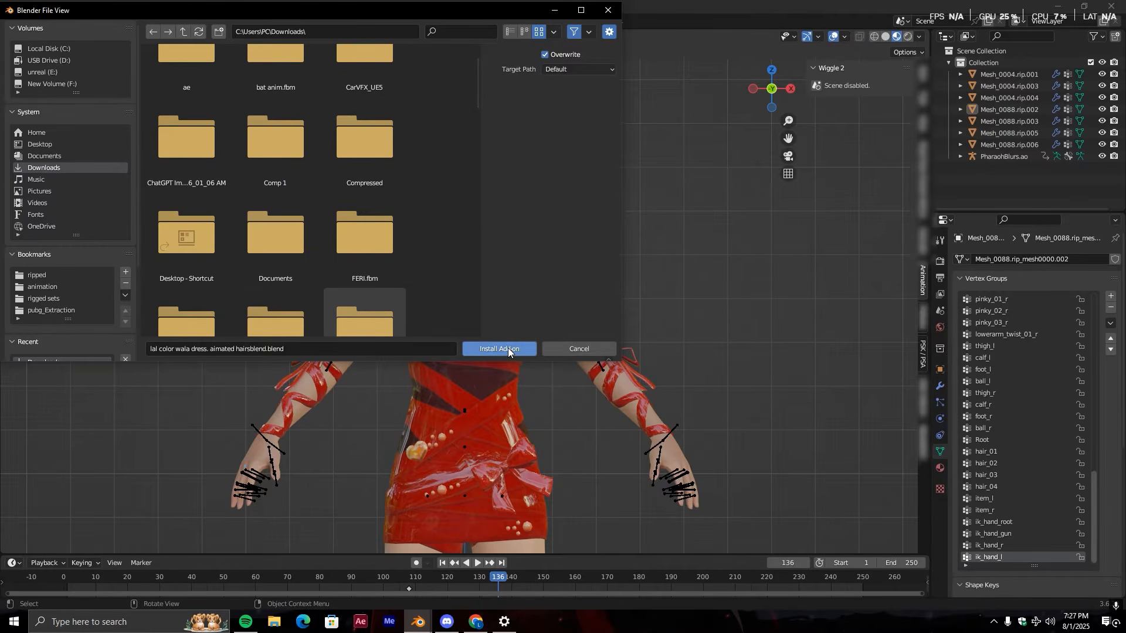
left_click(580, 349)
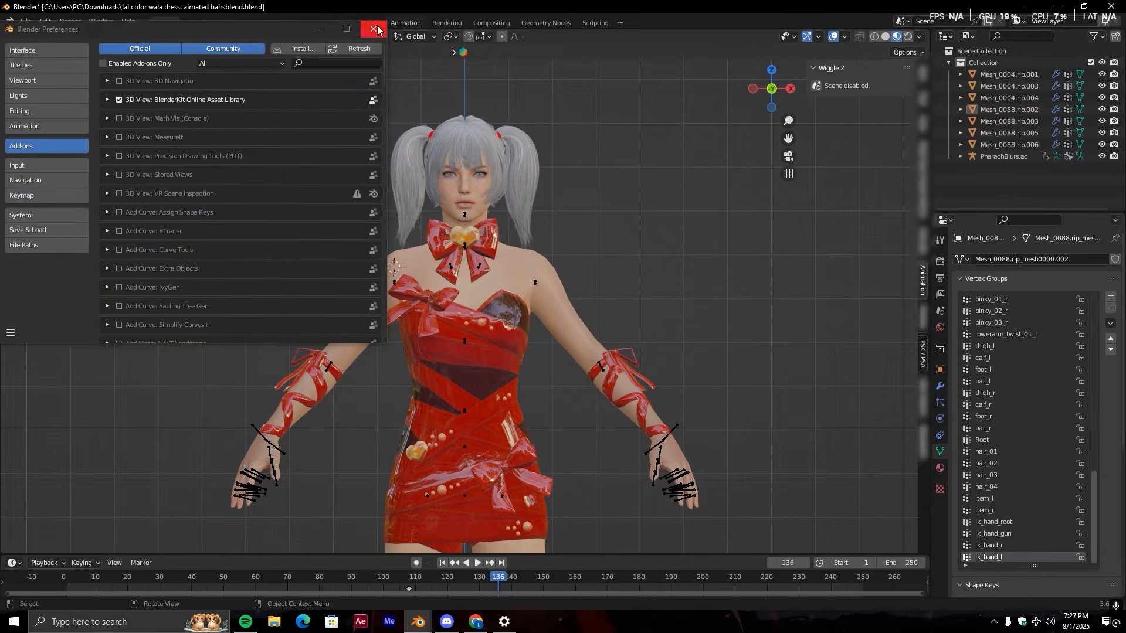
left_click(373, 29)
- Select the PharaohBlurs.ao armature by its head bone and put it in Edit Mode
scroll(572, 216, "up", 2)
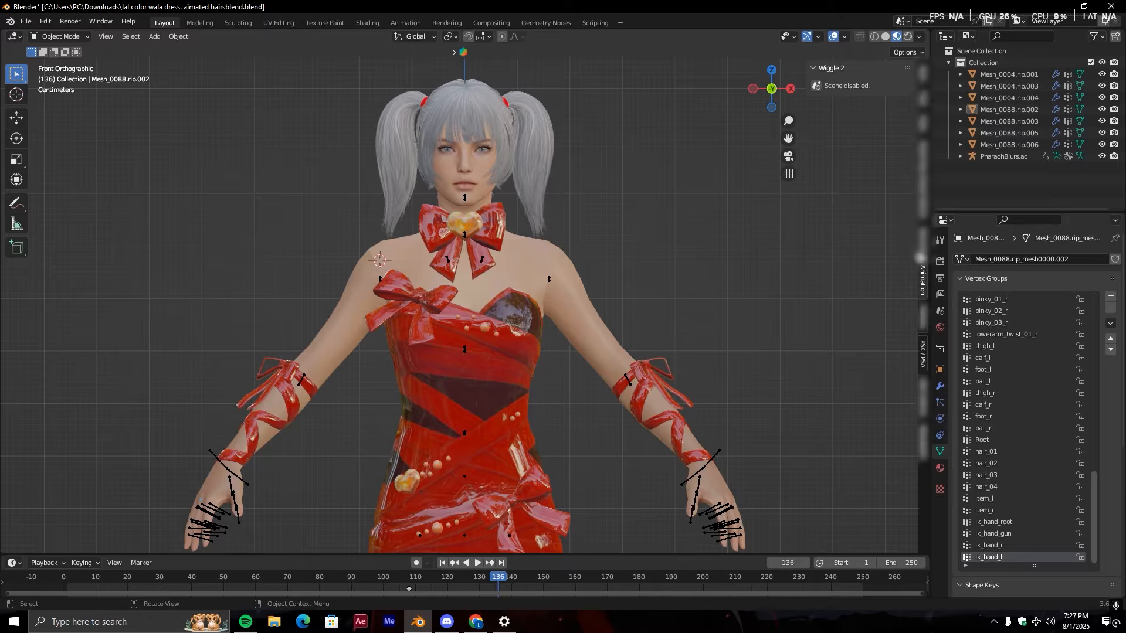
middle_click_drag(827, 90, 700, 237)
left_click_drag(789, 139, 762, 237)
scroll(552, 305, "up", 1)
mouse_move(551, 304)
middle_mouse_down()
mouse_move(554, 274)
mouse_move(561, 311)
middle_mouse_up()
scroll(561, 311, "up", 1)
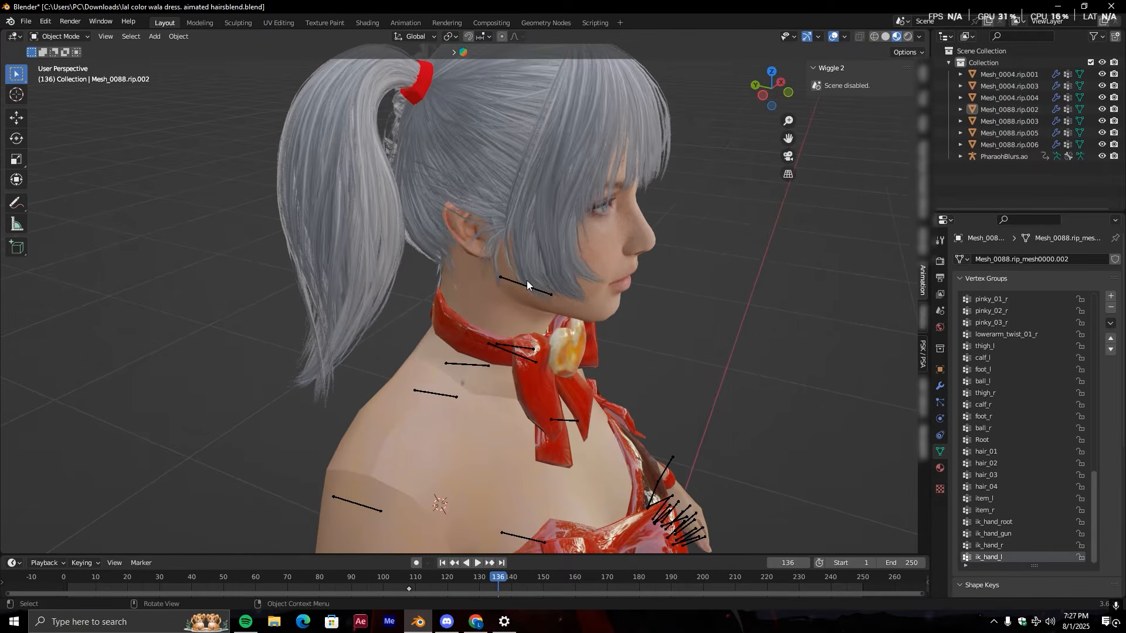
scroll(527, 280, "up", 1)
left_click(537, 274)
scroll(528, 290, "down", 3)
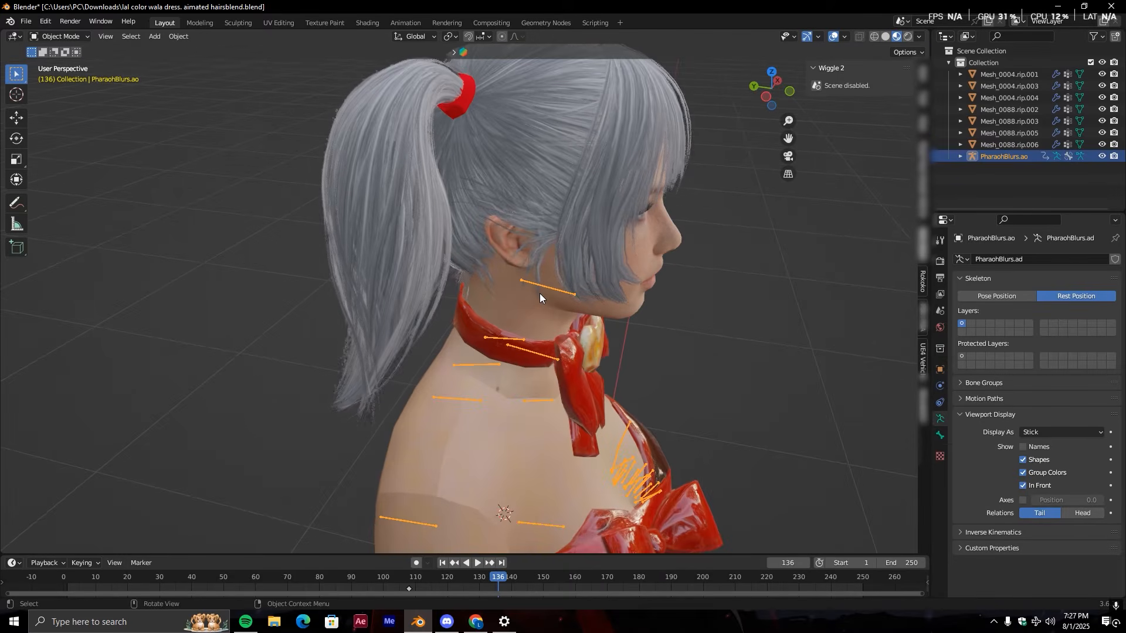
key("Tab")
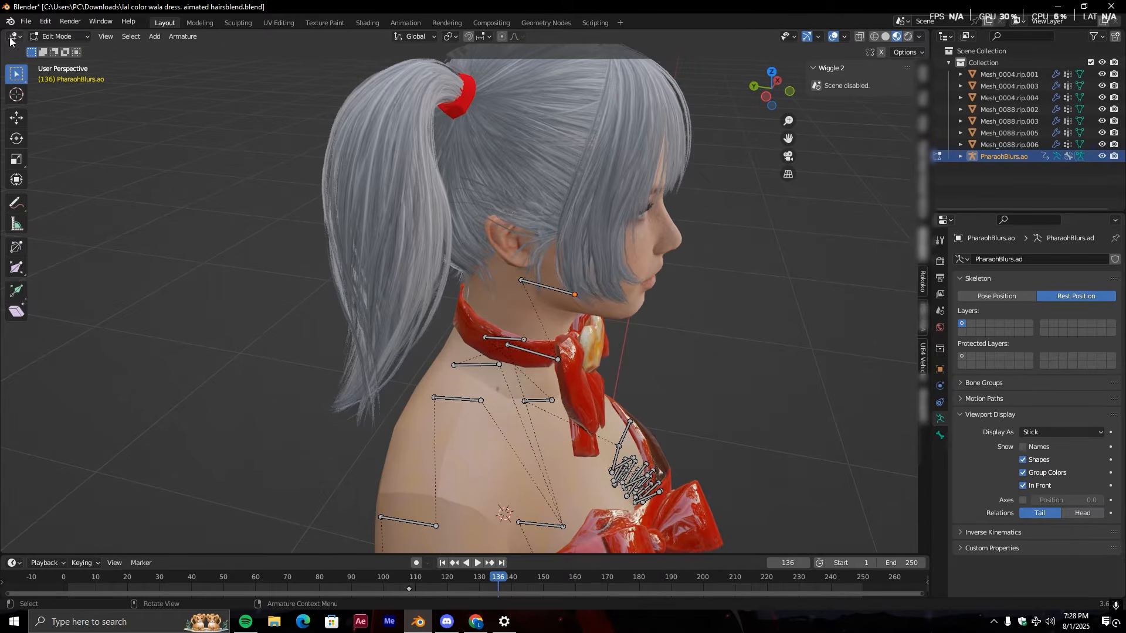
left_click(65, 38)
left_click(61, 50)
left_click(62, 32)
left_click(58, 66)
- Select the front end joint of the head bone below the jaw, seen in left orthographic view
mouse_move(766, 138)
middle_mouse_down()
mouse_move(789, 173)
mouse_move(712, 117)
mouse_move(764, 138)
middle_mouse_up()
scroll(661, 249, "up", 2)
middle_click_drag(661, 249, 754, 231)
mouse_move(335, 281)
left_mouse_down()
mouse_move(363, 298)
mouse_move(335, 283)
left_mouse_up()
left_click_drag(309, 237, 349, 278)
middle_click_drag(357, 264, 422, 192)
left_click_drag(422, 183, 460, 244)
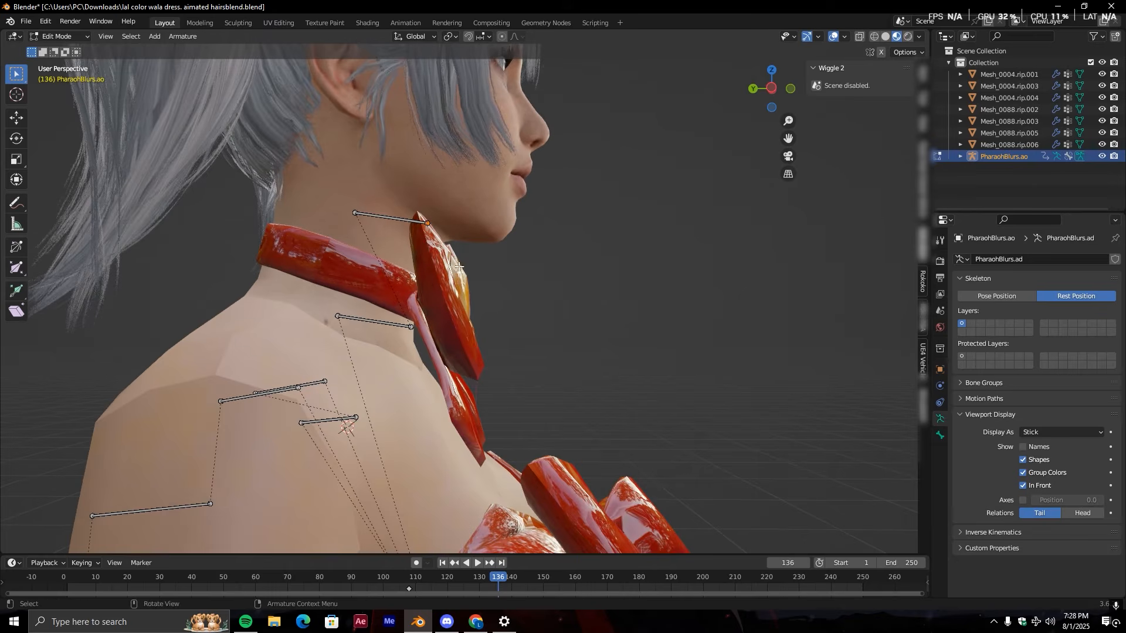
left_click_drag(327, 195, 363, 237)
middle_click_drag(362, 238, 375, 232)
left_click_drag(441, 171, 416, 242)
middle_click_drag(416, 242, 377, 284)
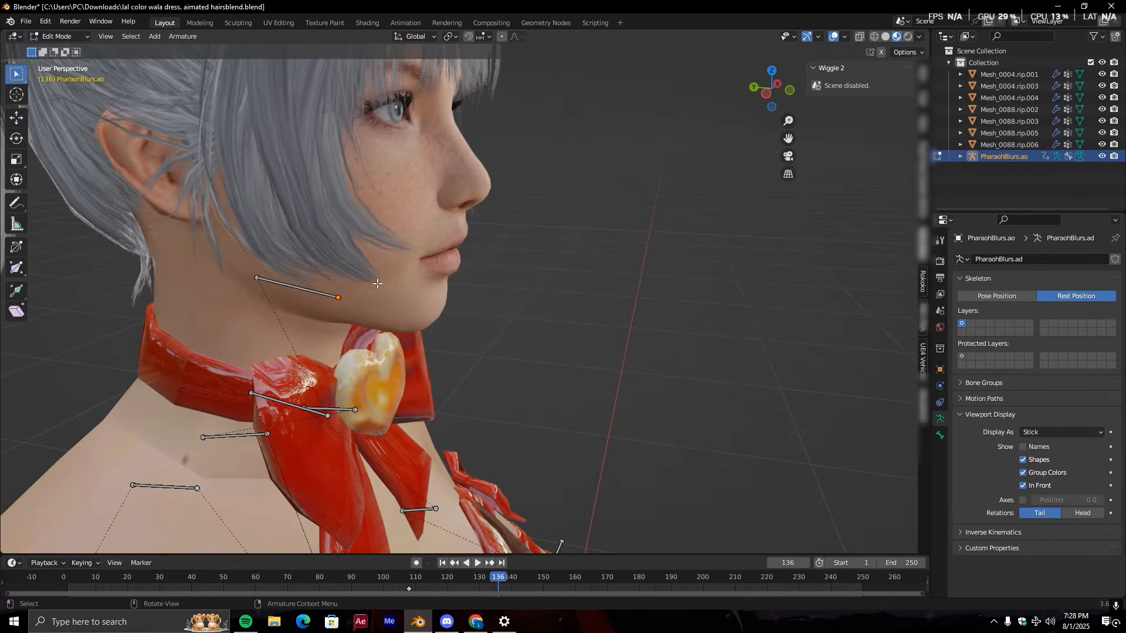
left_click(765, 93)
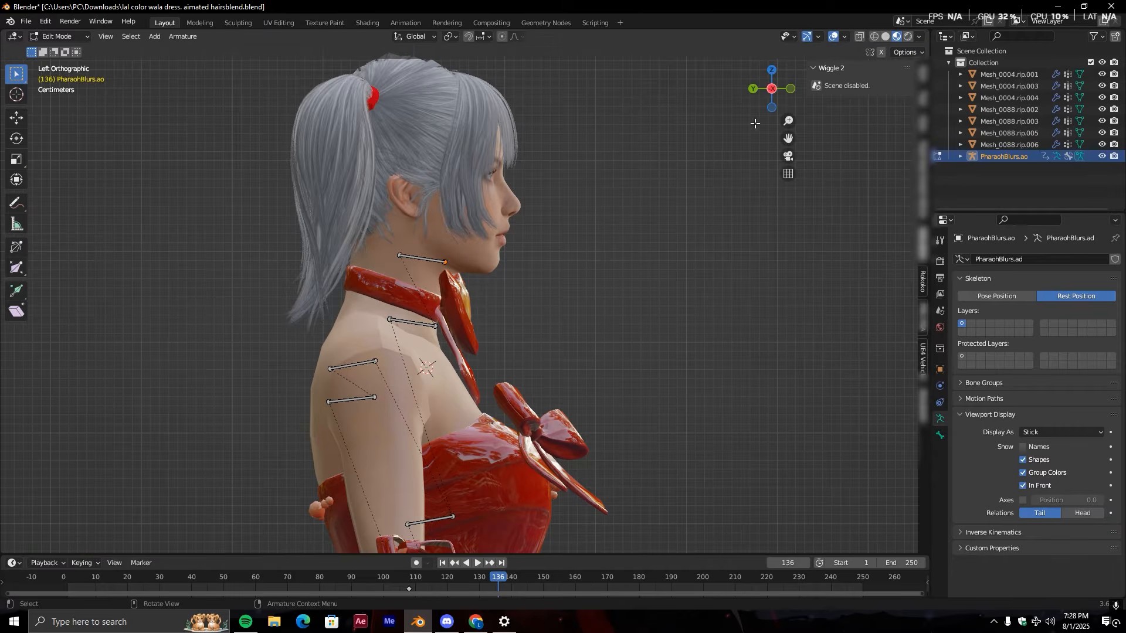
left_click(445, 261)
key("e")
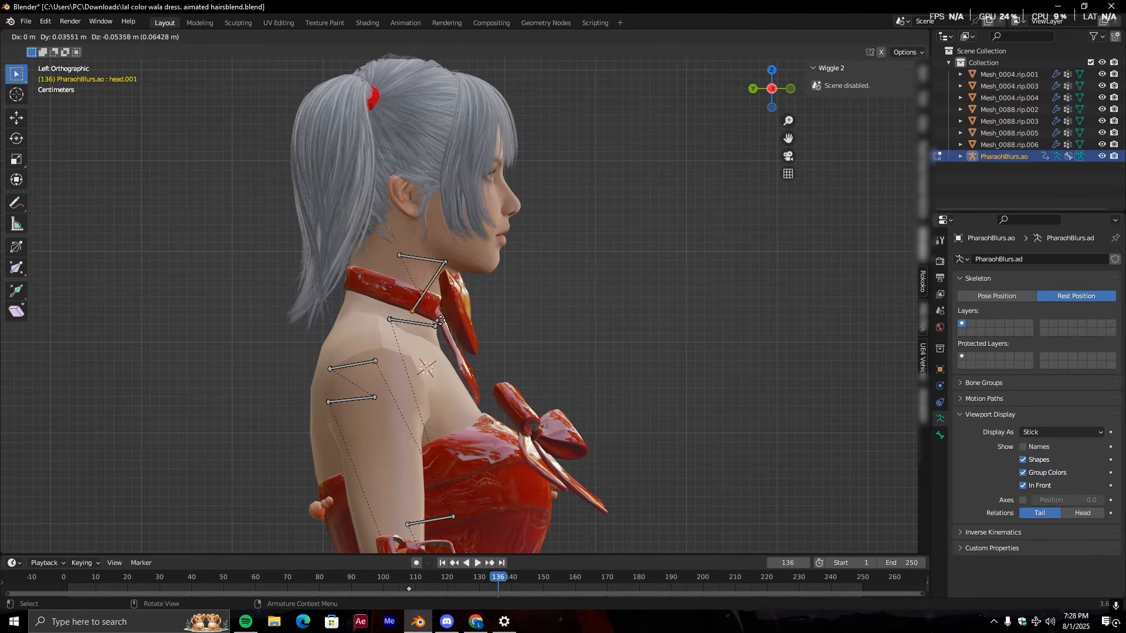
right_click(531, 244)
middle_click_drag(507, 245, 425, 265)
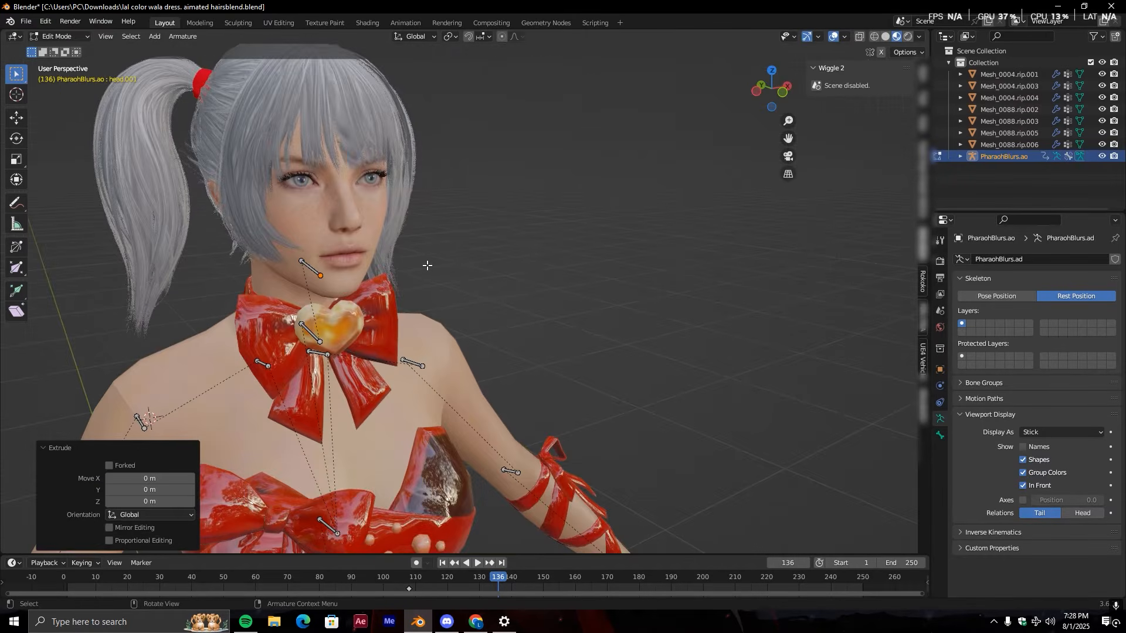
key("e")
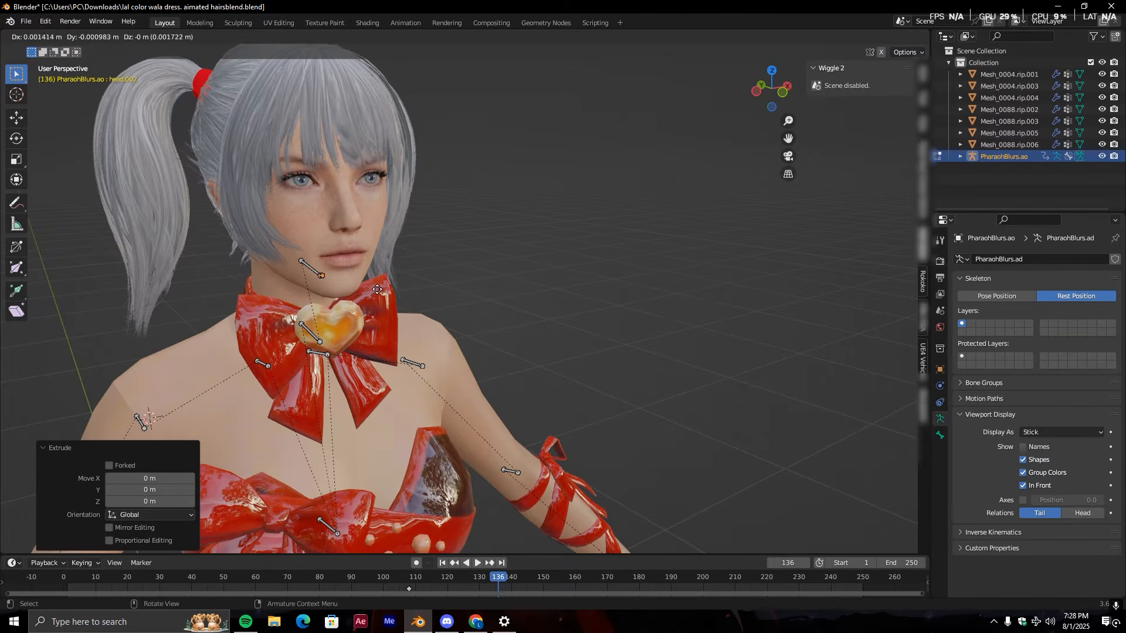
left_click(565, 262)
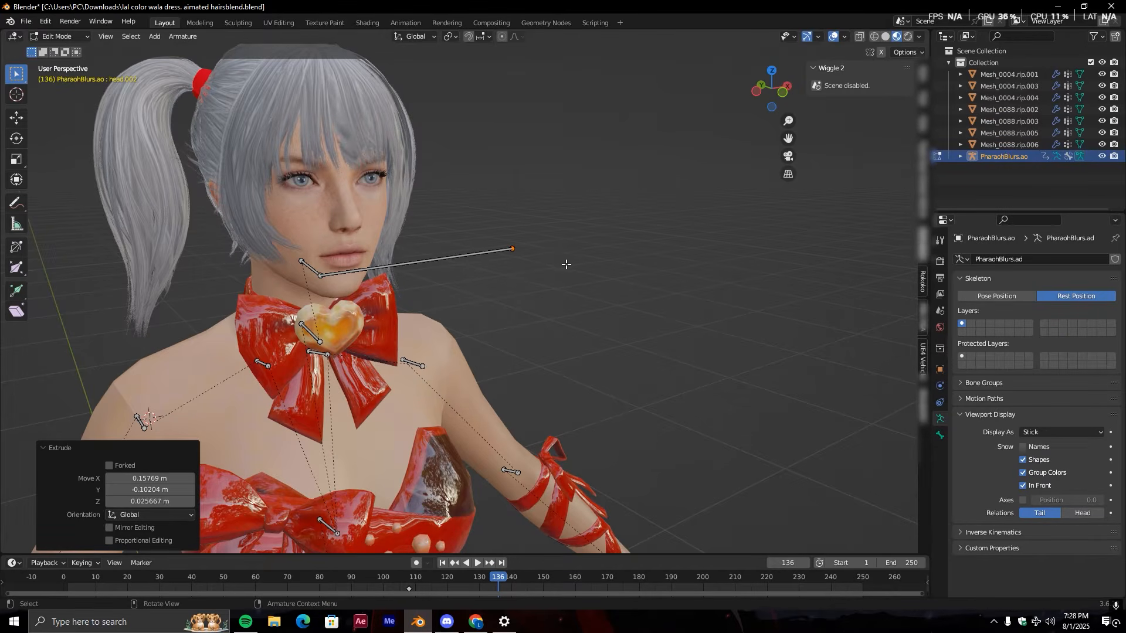
key("ctrl+z")
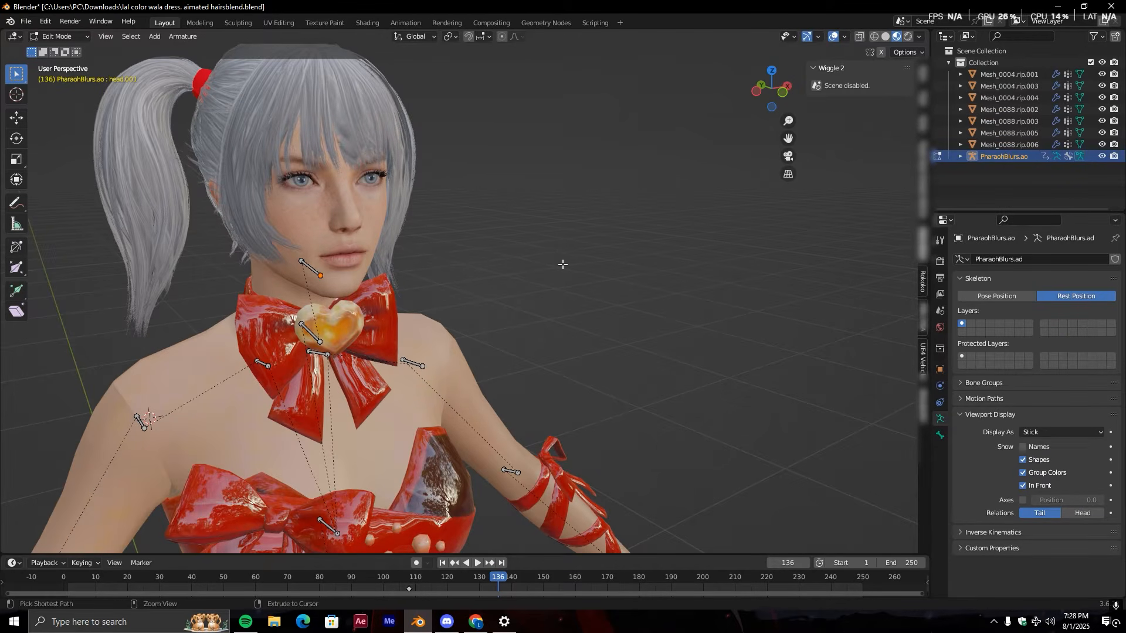
- In left side view, extrude a bone from the head bone's end to the crown, about 0.083 m in Y and 0.211 m in Z
left_click(762, 97)
key("e")
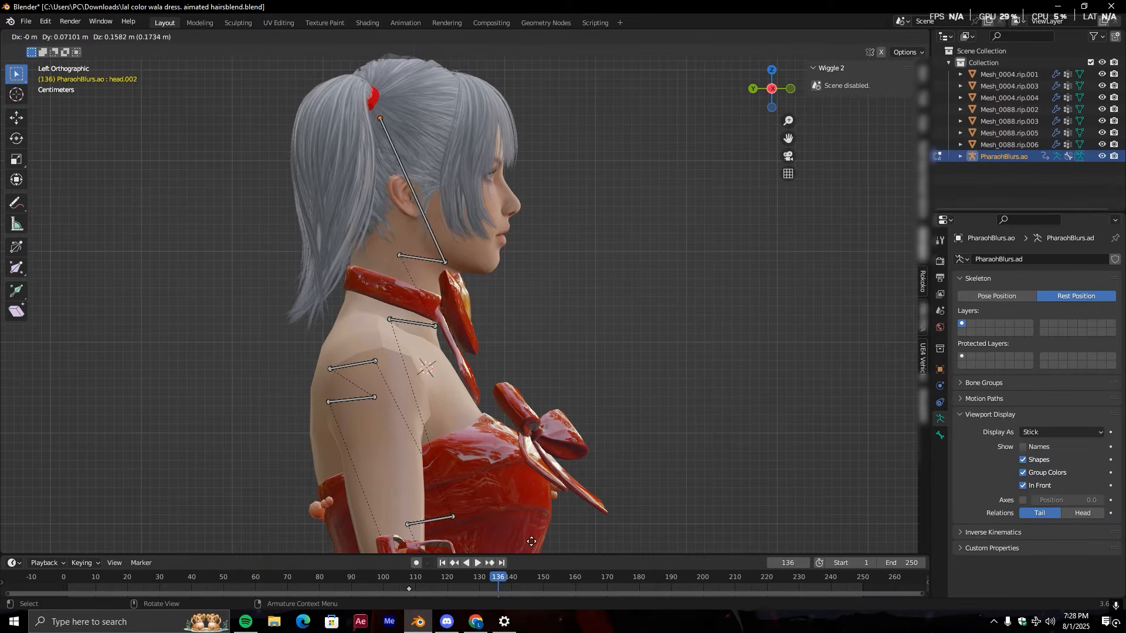
left_click(521, 498)
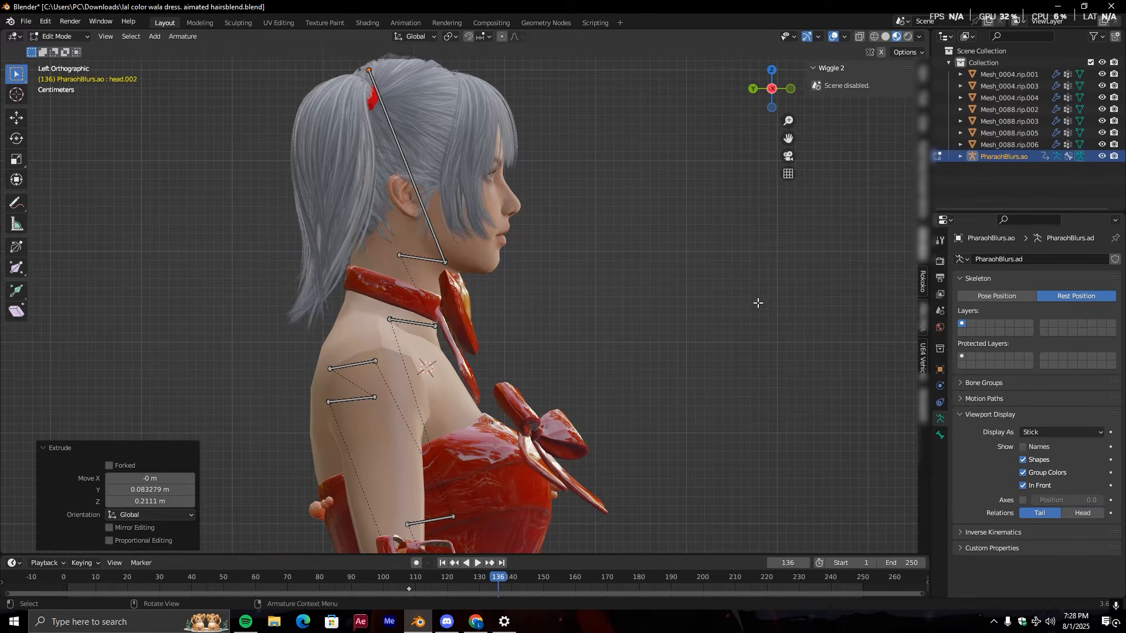
- In front view, extrude a bone from the crown joint to the +X ponytail's hair tie, about 0.077 m in X and -0.031 m in Z
left_click(790, 89)
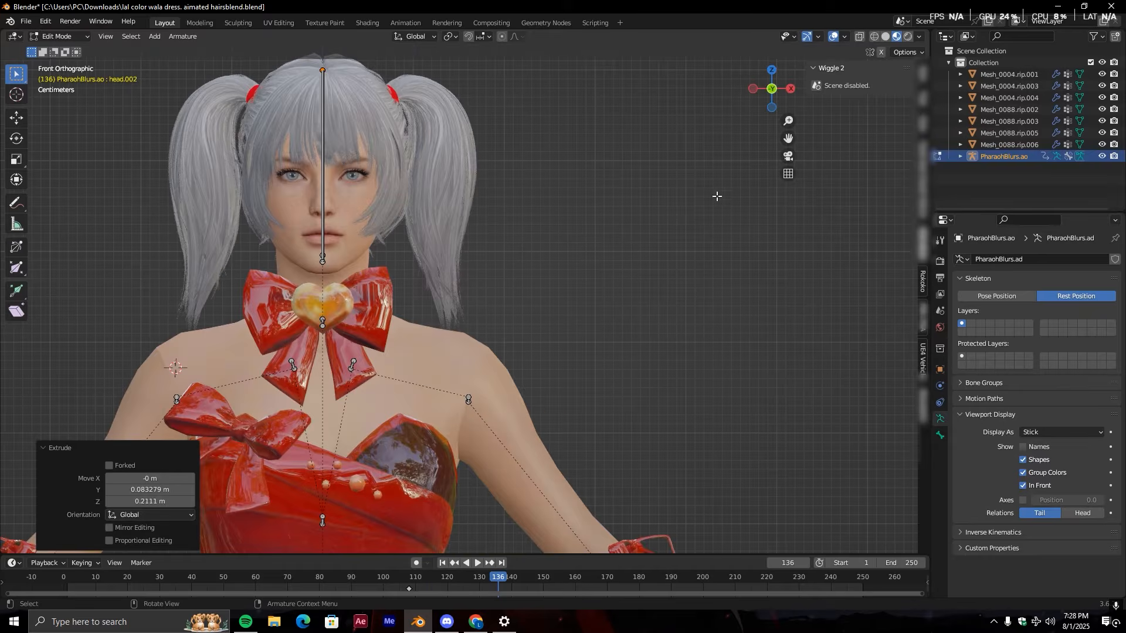
key("e")
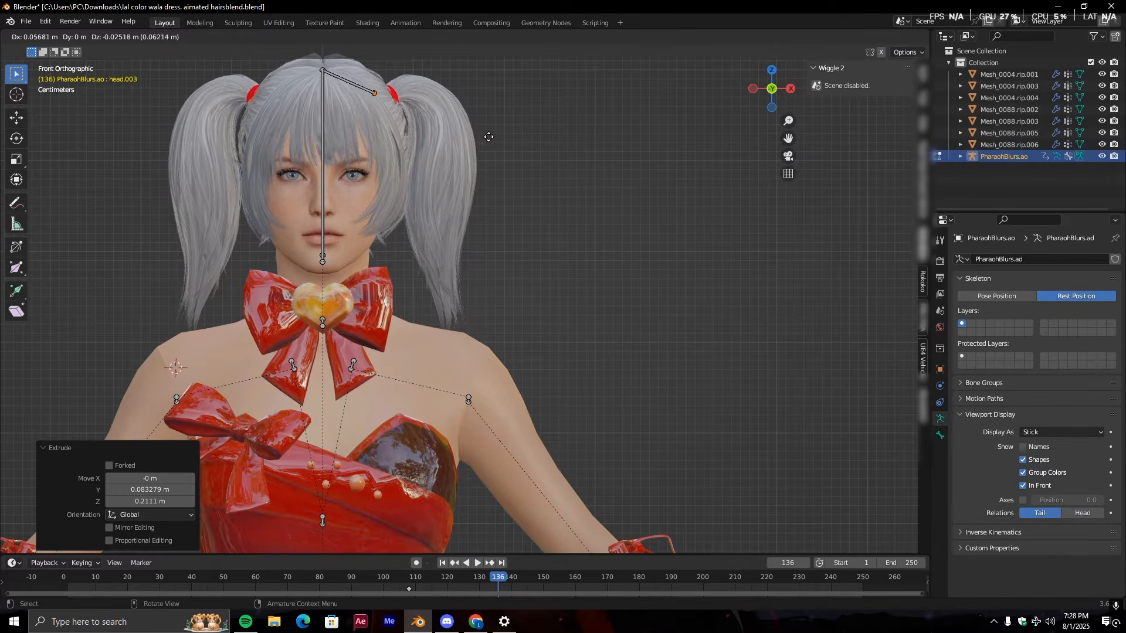
left_click(404, 94)
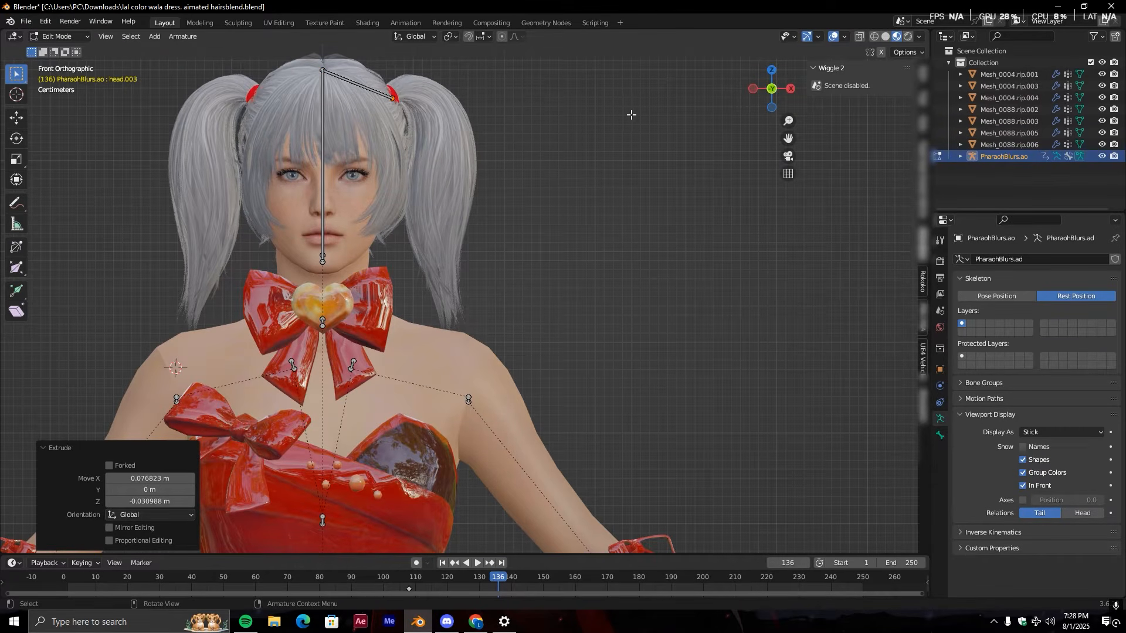
- Outline the +X ponytail with freehand annotation strokes in front view
left_click(17, 203)
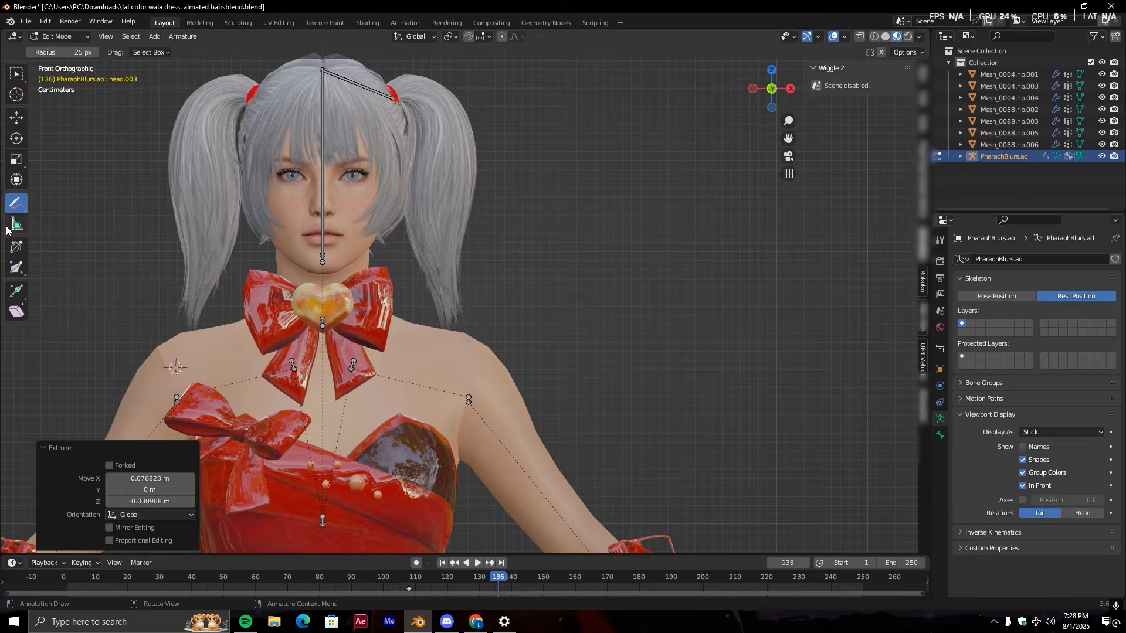
left_click_drag(9, 203, 52, 229)
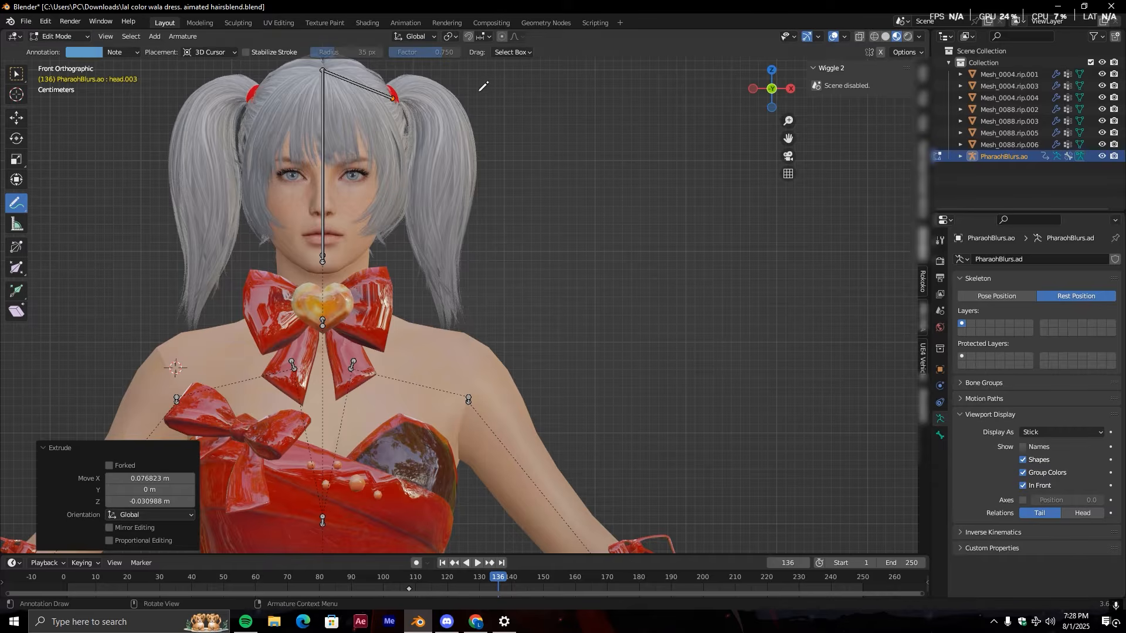
left_click_drag(386, 81, 394, 102)
mouse_move(402, 148)
left_mouse_down()
mouse_move(420, 278)
mouse_move(489, 213)
mouse_move(435, 65)
mouse_move(404, 115)
left_mouse_up()
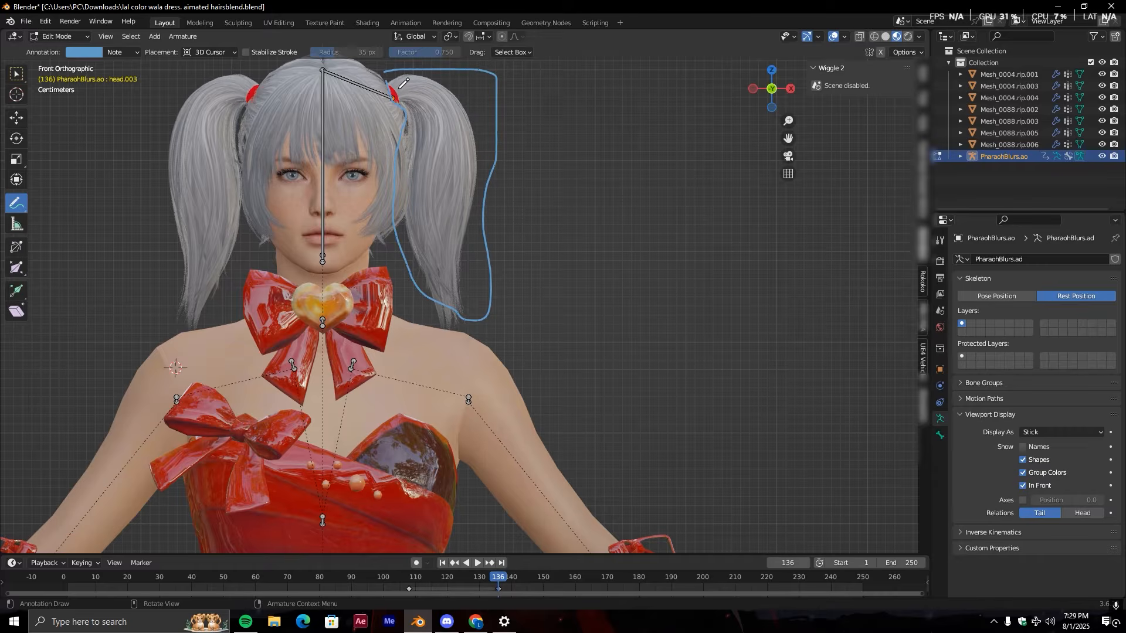
left_click_drag(480, 87, 495, 200)
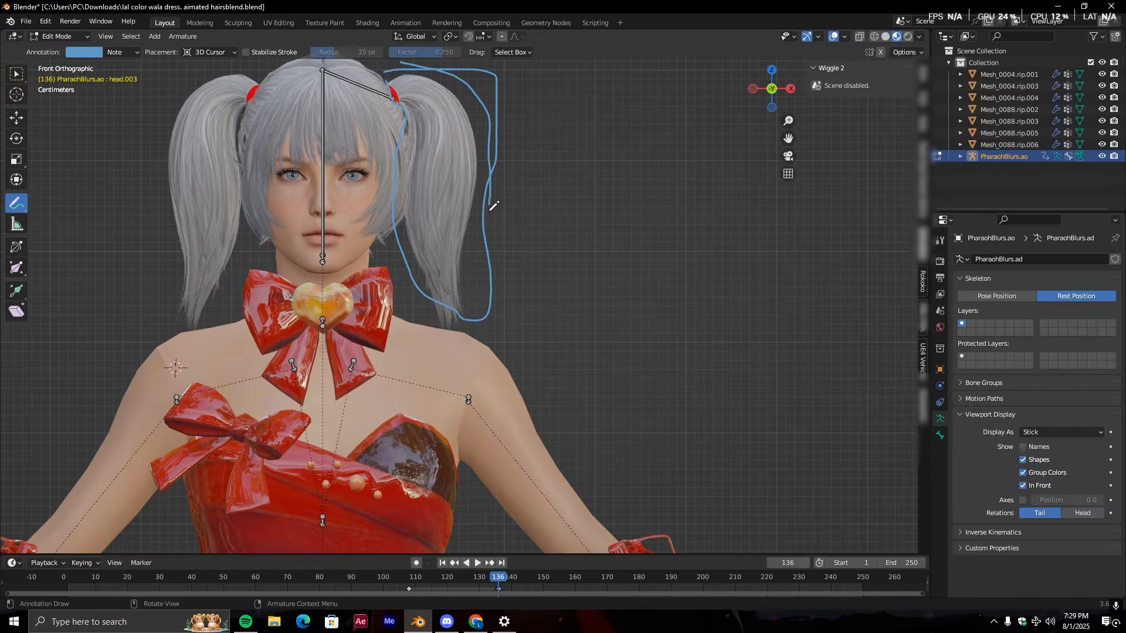
left_click_drag(487, 291, 497, 292)
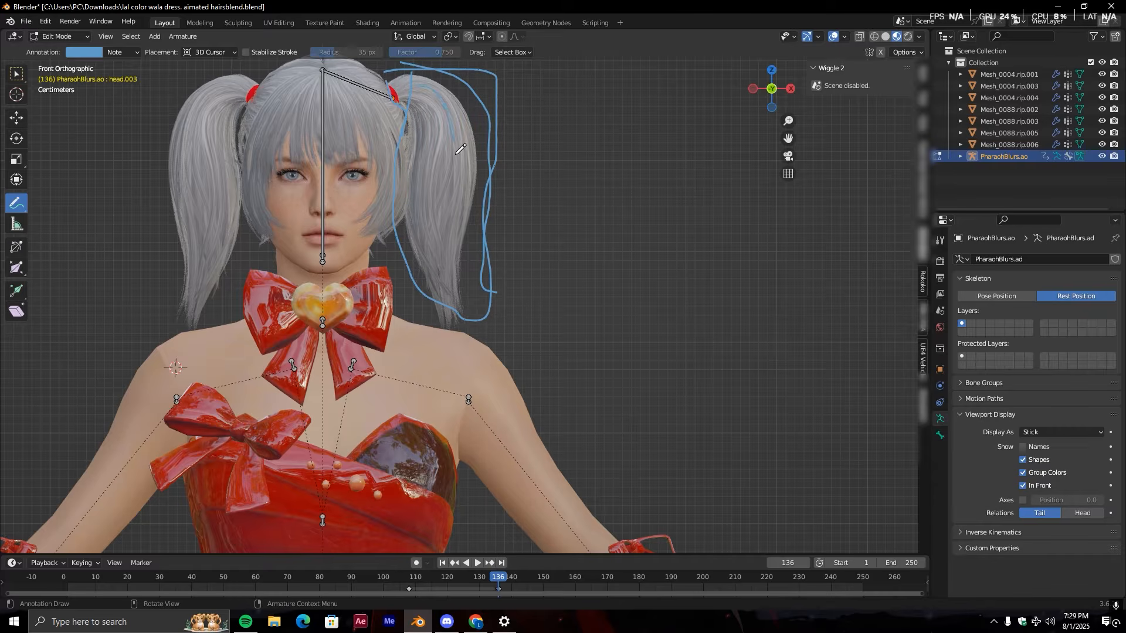
- Change the annotation color to red and draw strokes across the +X ponytail, dividing it into bone-length sections
left_click(96, 52)
left_click(106, 150)
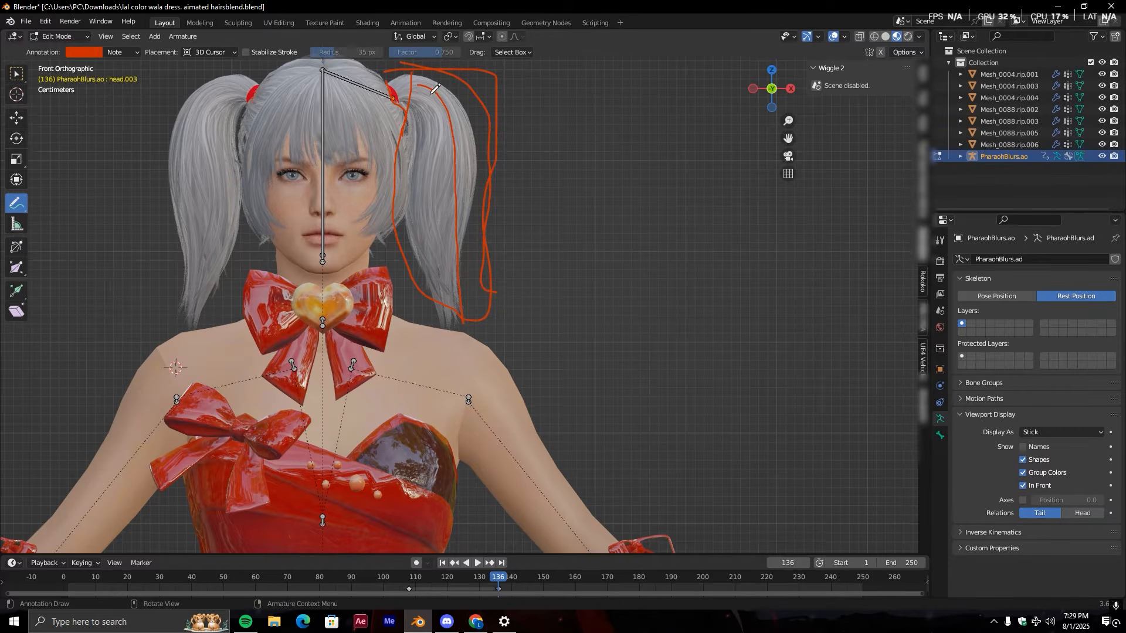
left_click_drag(466, 98, 408, 128)
left_click_drag(420, 86, 434, 92)
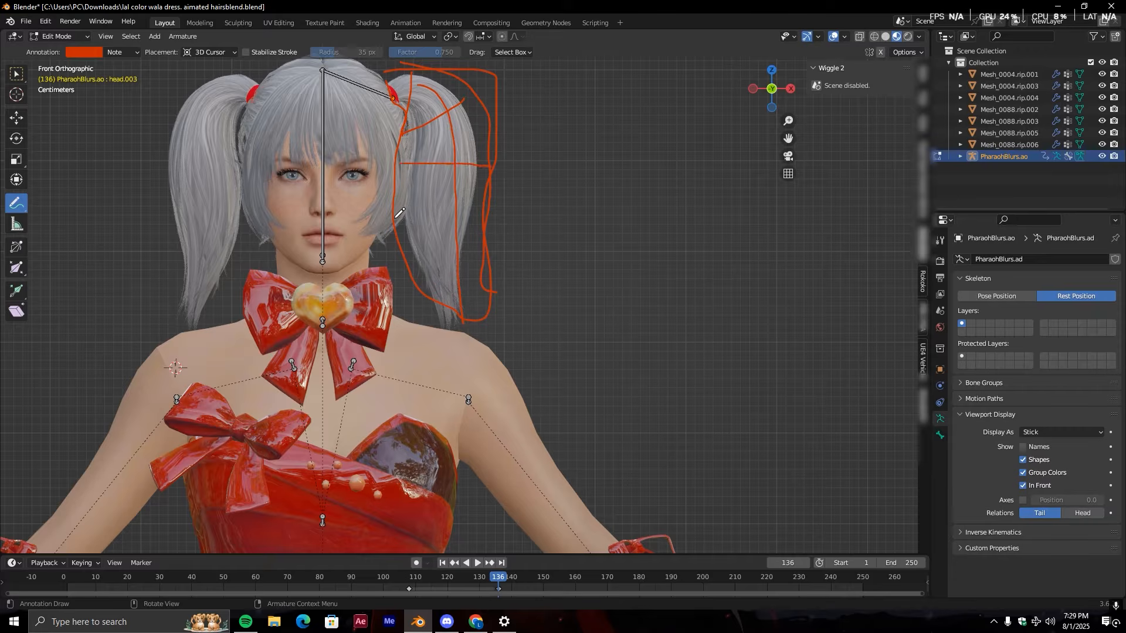
left_click_drag(398, 212, 492, 210)
left_click_drag(484, 258, 427, 260)
- Extrude two bones over the +X ponytail's bend, about 0.031 m X, 0.012 m Z and 0.030 m X, -0.029 m Z
left_click(16, 82)
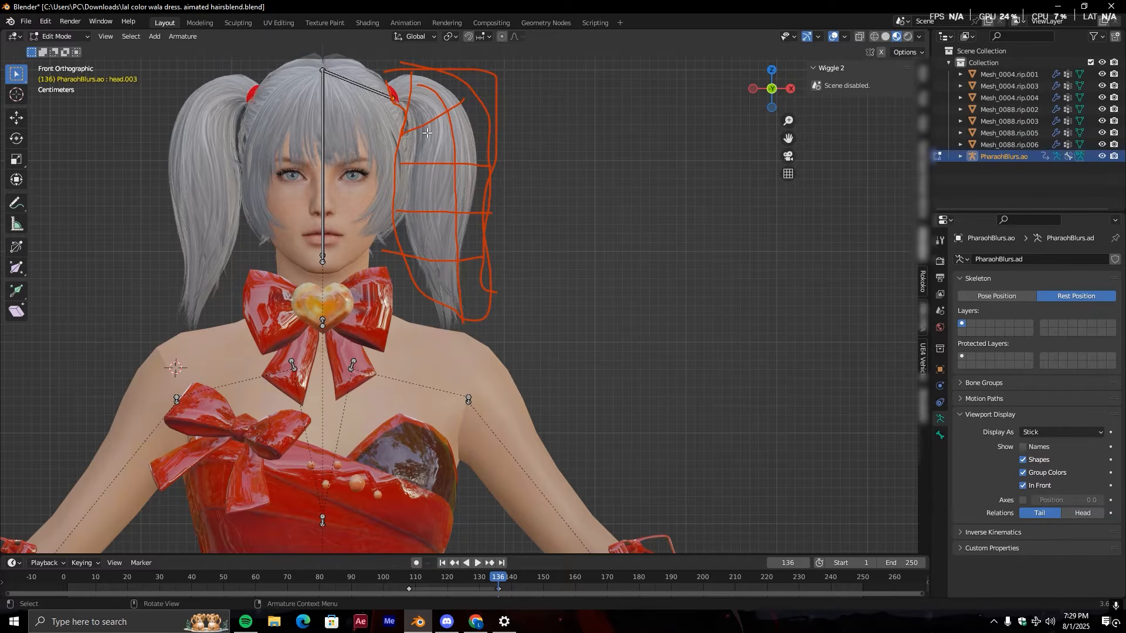
key("e")
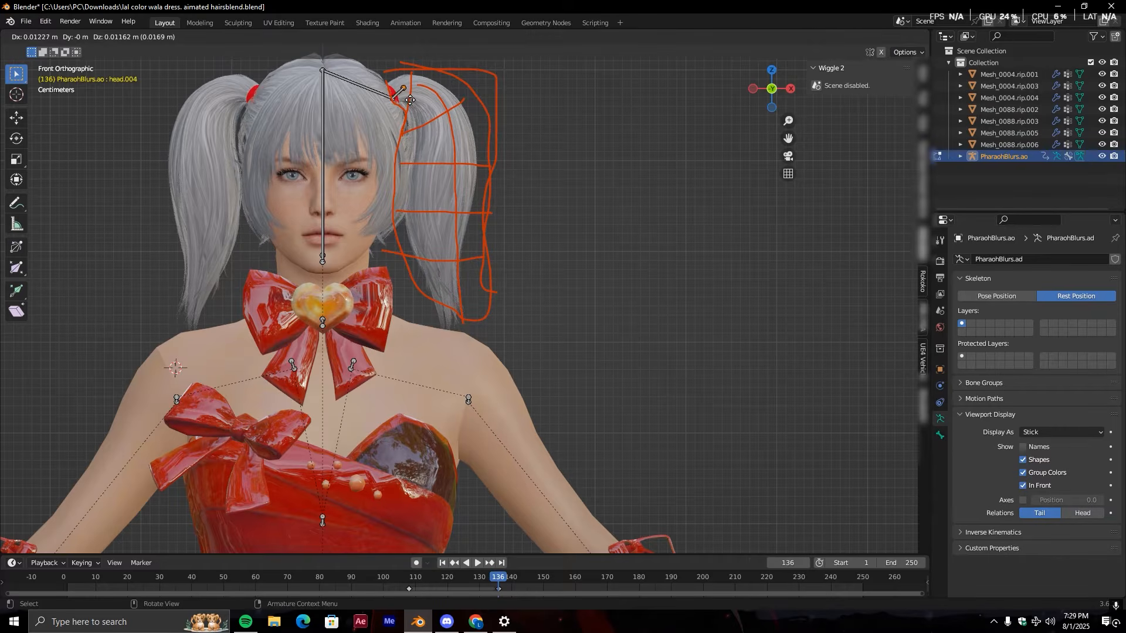
left_click(426, 100)
key("e")
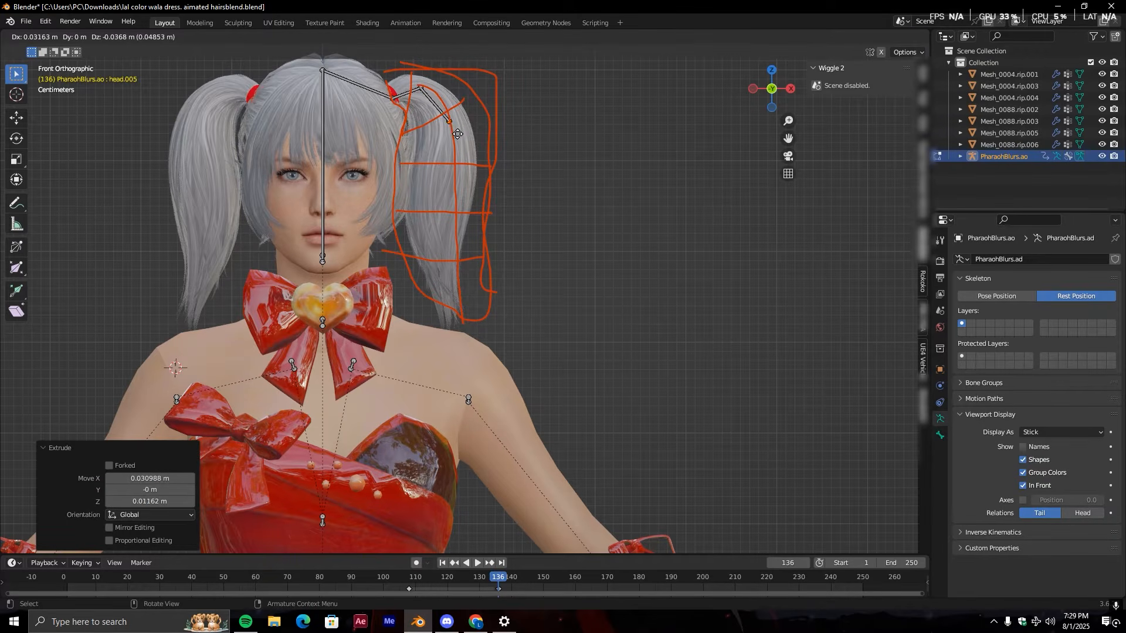
left_click(456, 126)
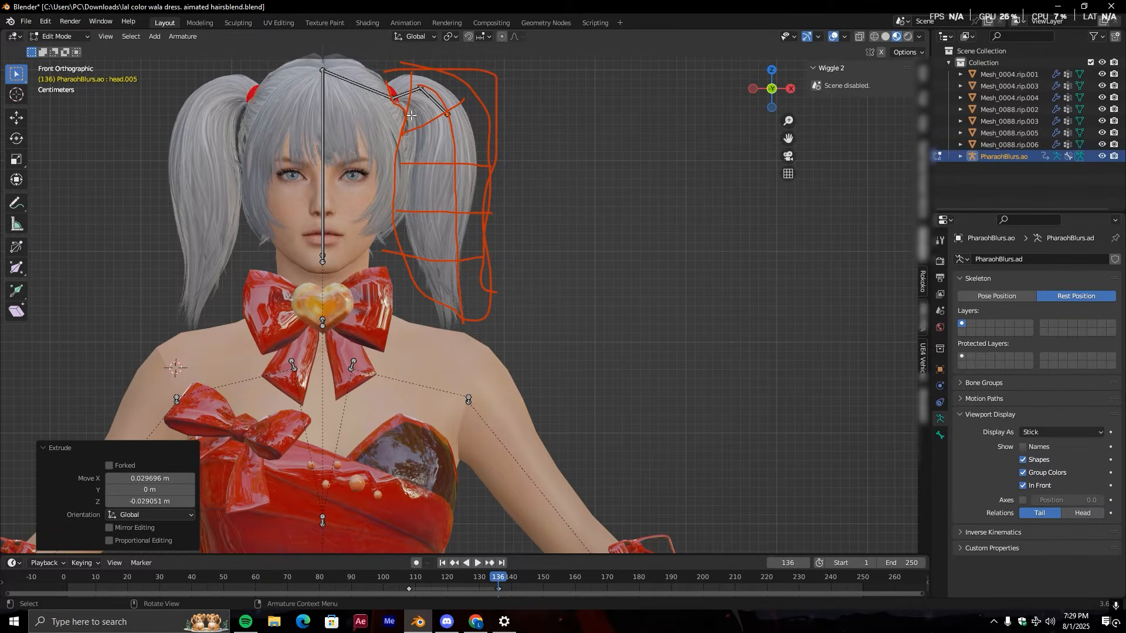
- In front view, extrude four more bones in a chain down the +X ponytail to its tip
key("e")
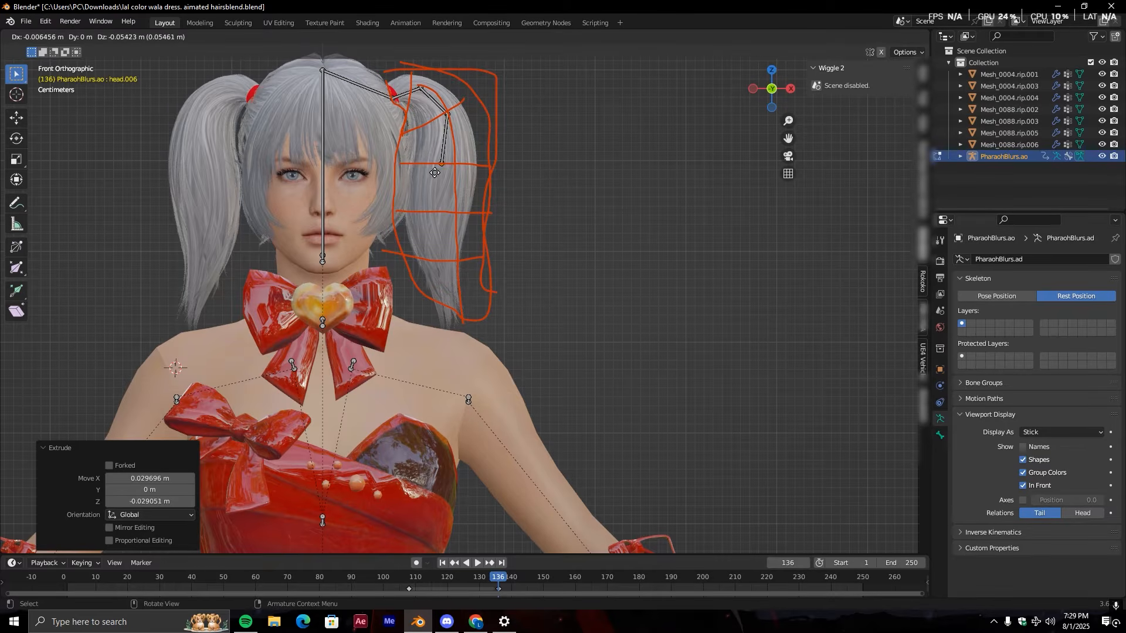
left_click(445, 175)
key("e")
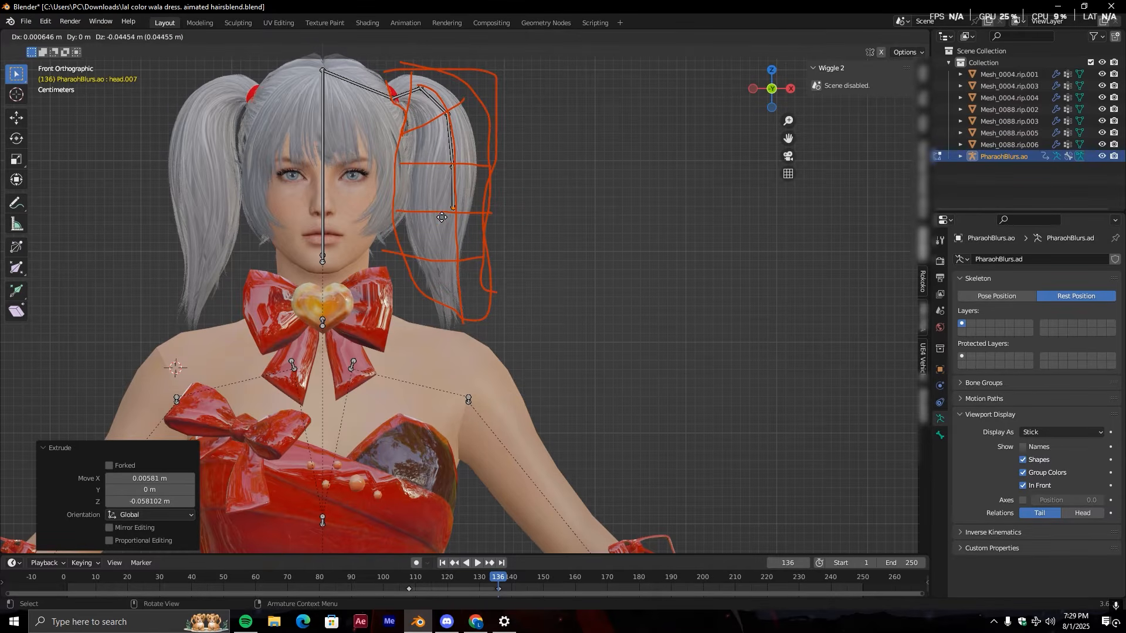
left_click(433, 225)
key("e")
left_click(429, 274)
key("e")
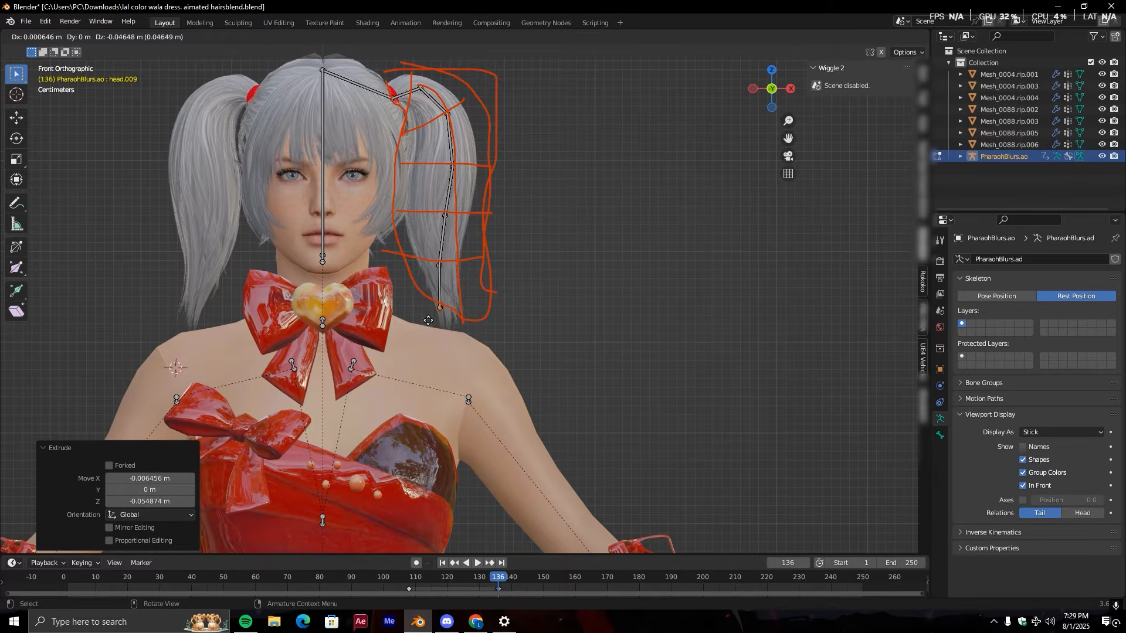
left_click(439, 337)
- In side view, move the +X ponytail chain's tip joint back into the hair, about 0.070 m in Y and 0.021 m in Z
middle_click_drag(427, 334, 739, 235)
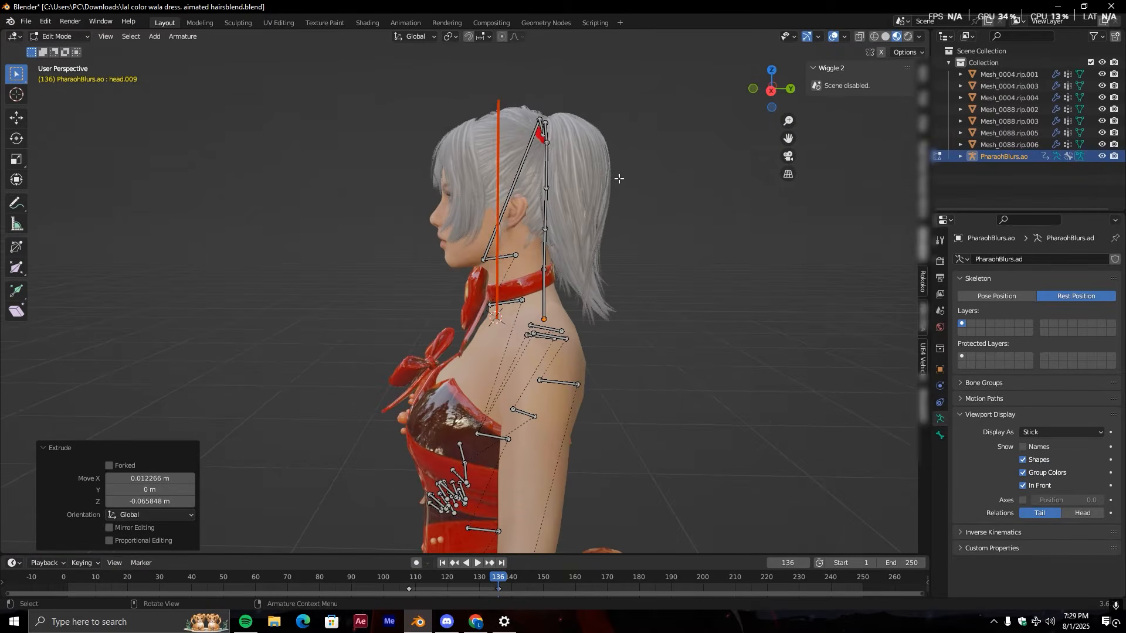
scroll(552, 166, "up", 1)
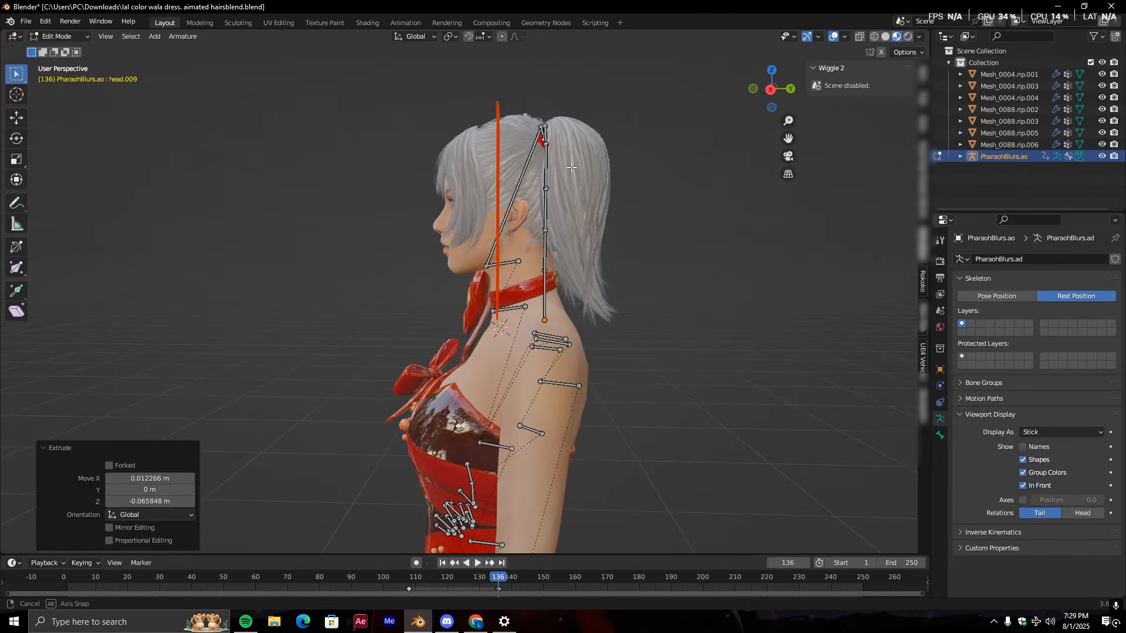
left_click(539, 317)
left_click(549, 320)
key("e")
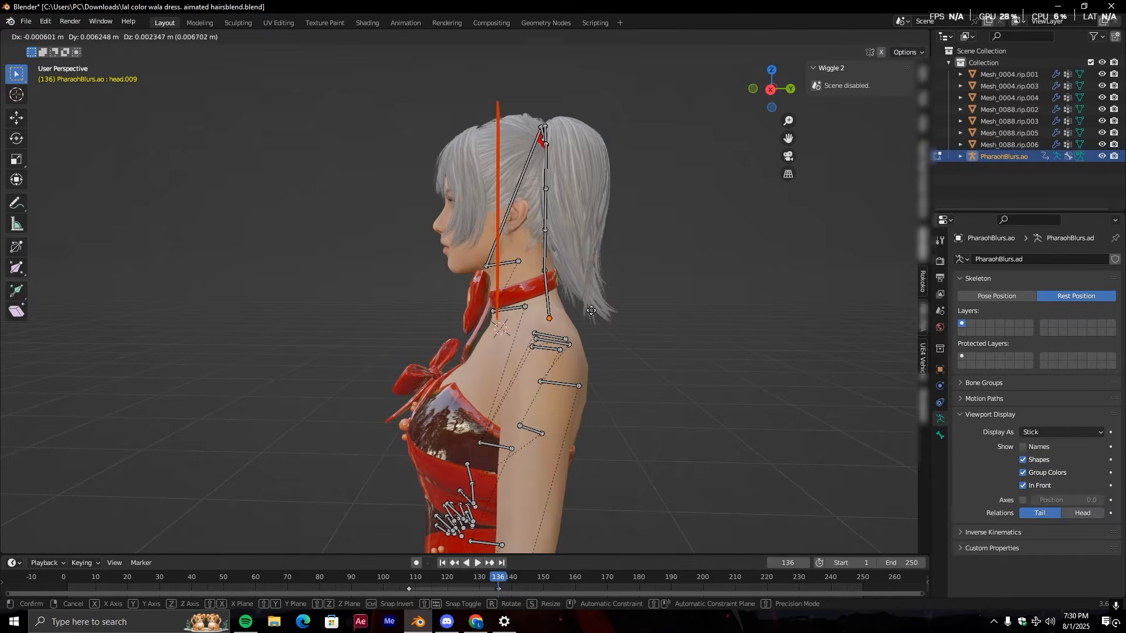
left_click(638, 296)
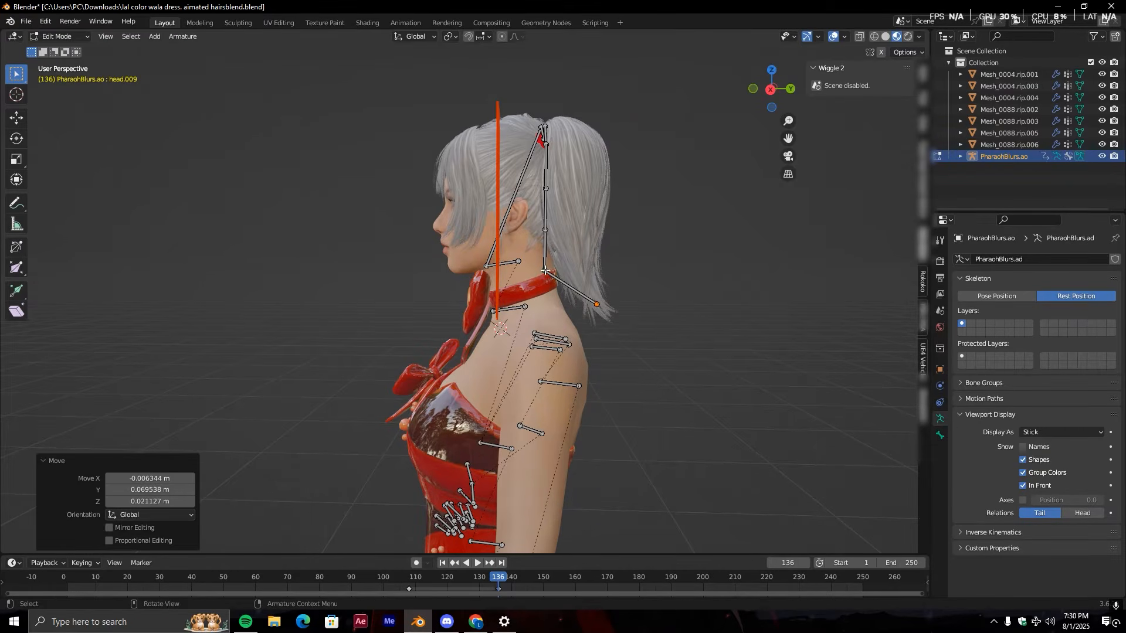
- Move the next four joints up the +X ponytail chain back into the hair, the uppermost about 0.041 m in Y
left_click(546, 270)
key("g")
left_click(582, 264)
left_click(546, 228)
key("g")
left_click(584, 230)
left_click(544, 187)
key("g")
left_click(576, 182)
left_click(547, 144)
key("g")
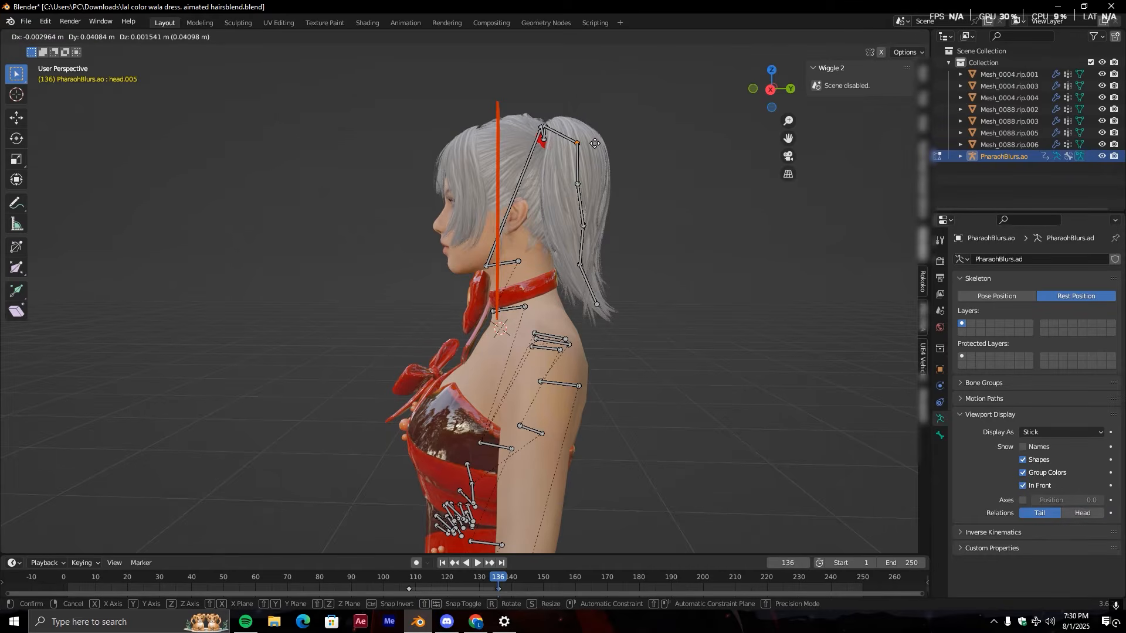
left_click(578, 143)
- In front view, extrude a bone from the crown joint to the -X ponytail's hair tie, about -0.068 m in X and -0.030 m in Z
middle_click_drag(581, 164, 724, 180)
scroll(586, 194, "down", 3)
middle_click_drag(547, 201, 525, 209)
middle_click_drag(401, 236, 382, 209)
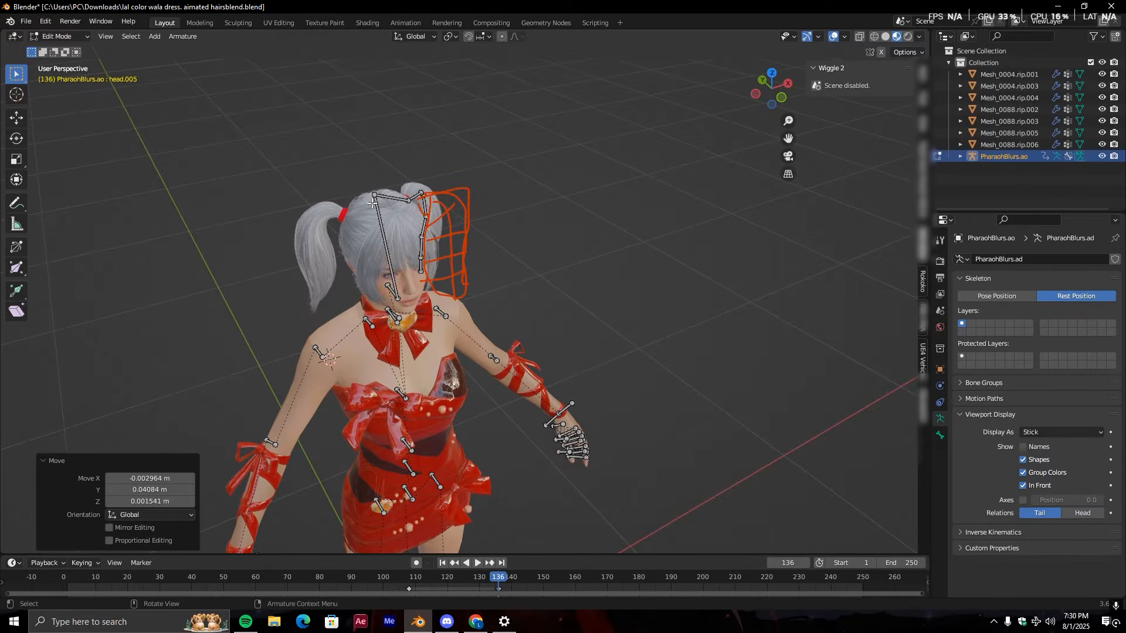
left_click(375, 186)
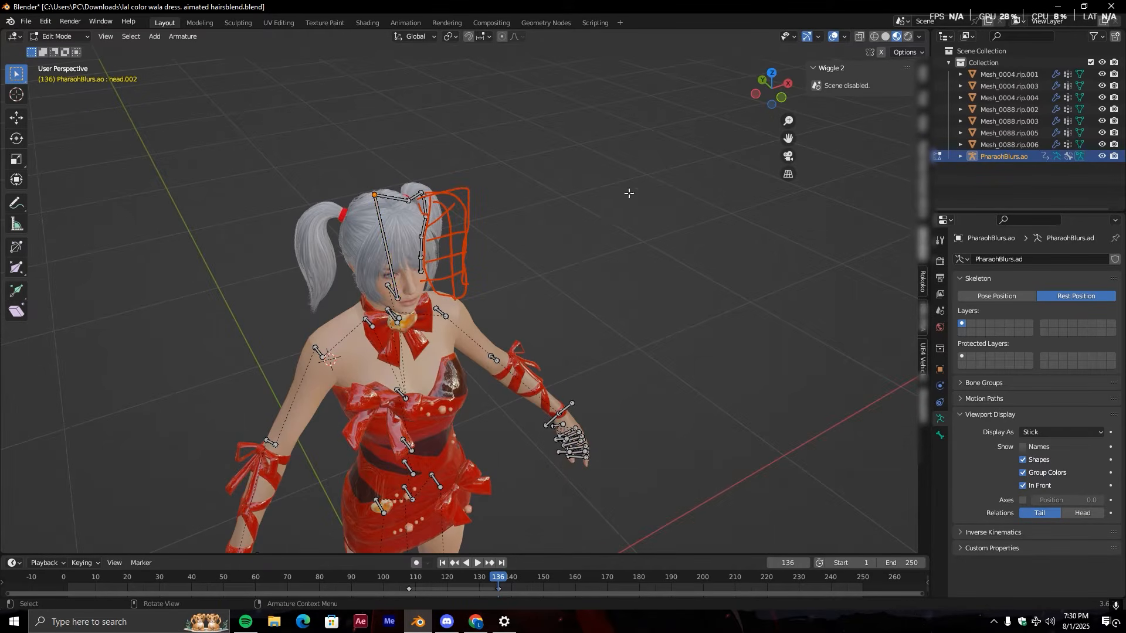
left_click(781, 98)
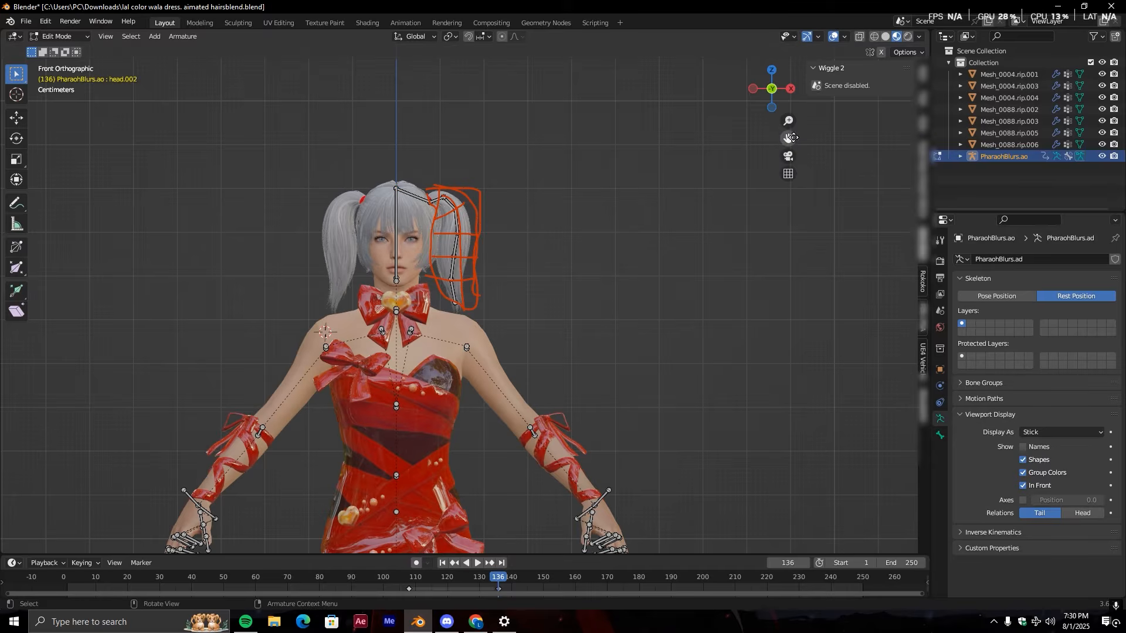
left_click_drag(788, 138, 987, 189)
scroll(600, 255, "up", 4)
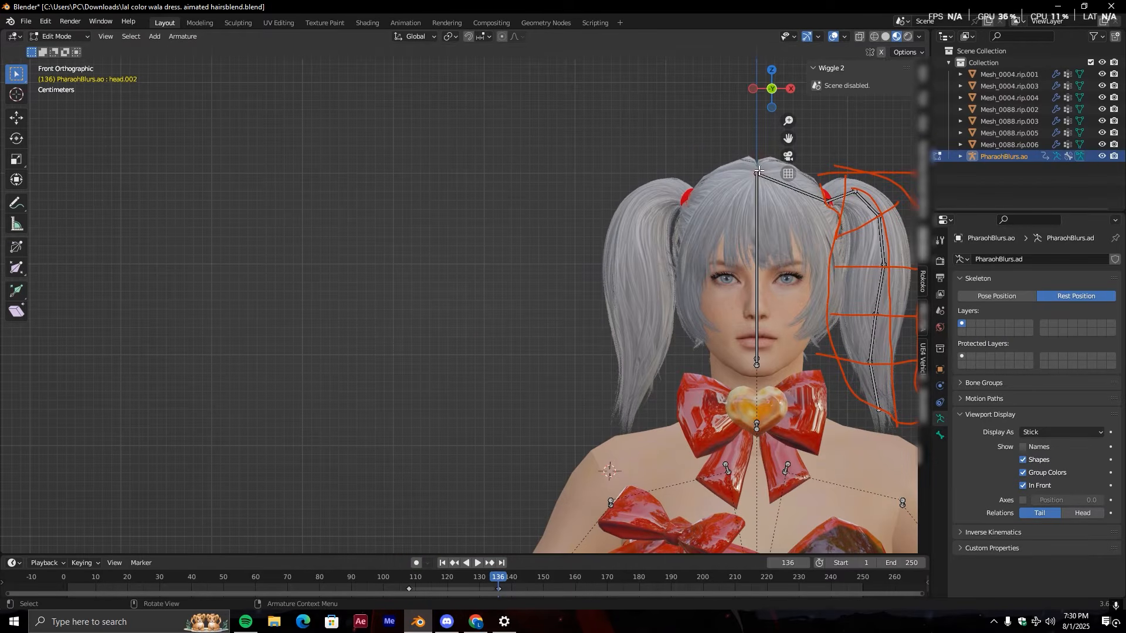
key("e")
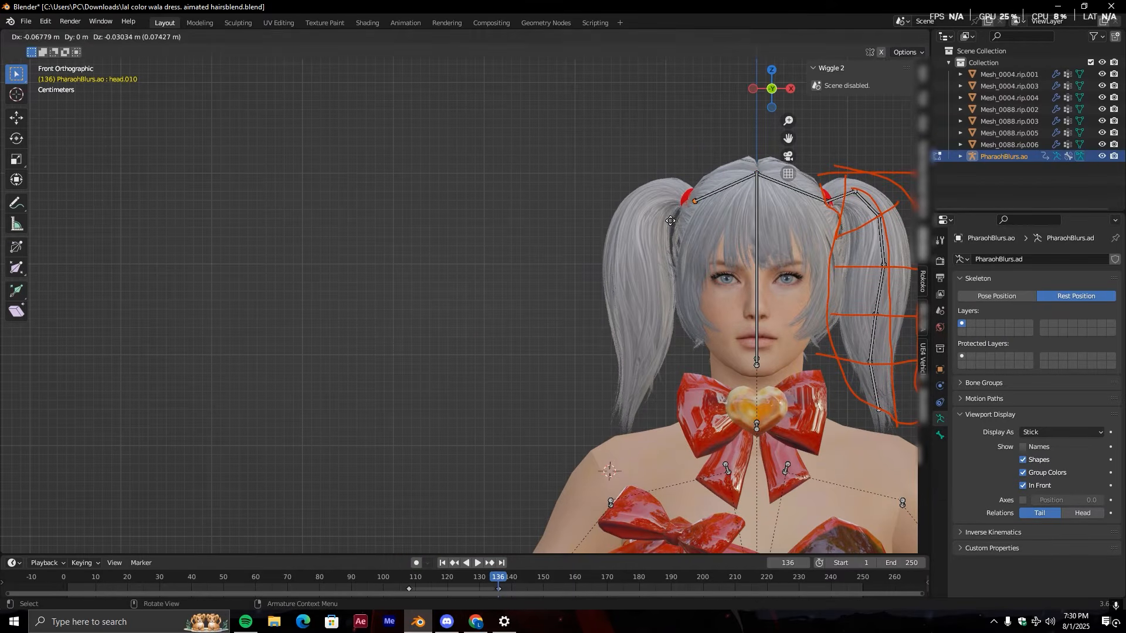
left_click(670, 221)
- Extrude a chain of bones from the -X ponytail's hair tie, over its bend and down to the tip
key("e")
left_click(641, 210)
key("e")
left_click(618, 235)
key("e")
left_click(612, 272)
key("e")
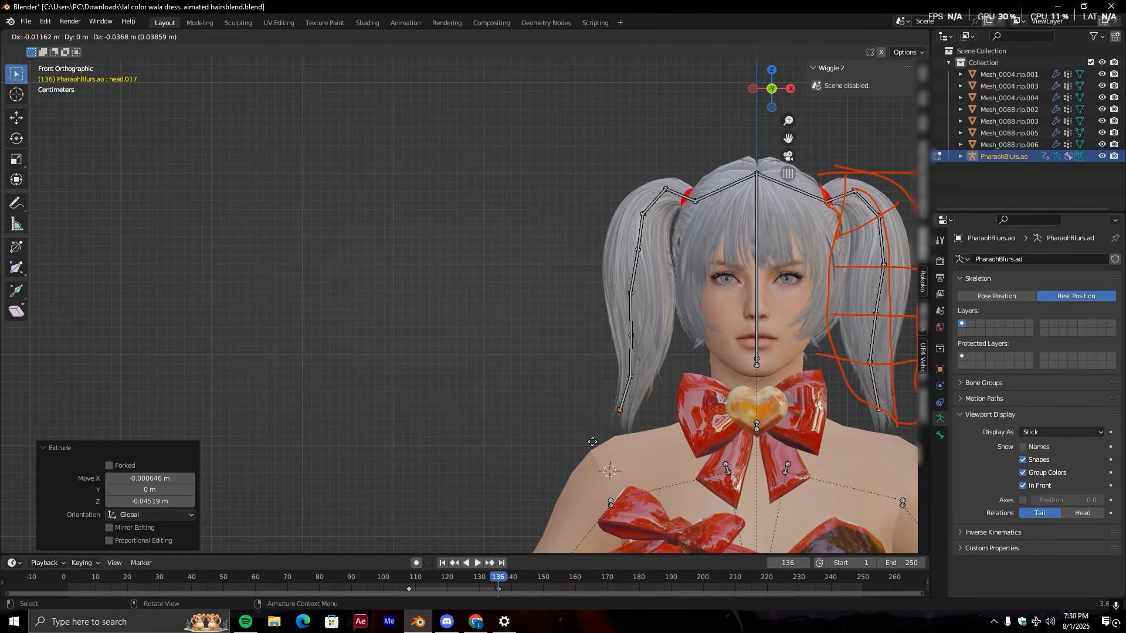
left_click(591, 438)
- Undo the last three extrusions and extrude two longer bones down to the -X ponytail's tip
key("ctrl+z")
key("ctrl+z")
key("ctrl+z")
key("e")
left_click(590, 487)
key("e")
left_click(583, 544)
- From the side, move the -X ponytail chain's tip joint and the two joints above it back into the hair
middle_click_drag(663, 404, 797, 402)
key("g")
left_click(360, 387)
left_click(396, 336)
key("g")
left_click(378, 338)
left_click(387, 300)
key("g")
left_click(368, 300)
- Move the -X chain's upper joints into the hair, the bend joint about -0.022 m in X, 0.018 m in Y and 0.012 m in Z
left_click(398, 268)
key("g")
left_click(386, 264)
middle_click_drag(385, 264, 459, 289)
left_click(273, 259)
key("g")
left_click(281, 263)
left_click(394, 256)
middle_click_drag(395, 256, 655, 199)
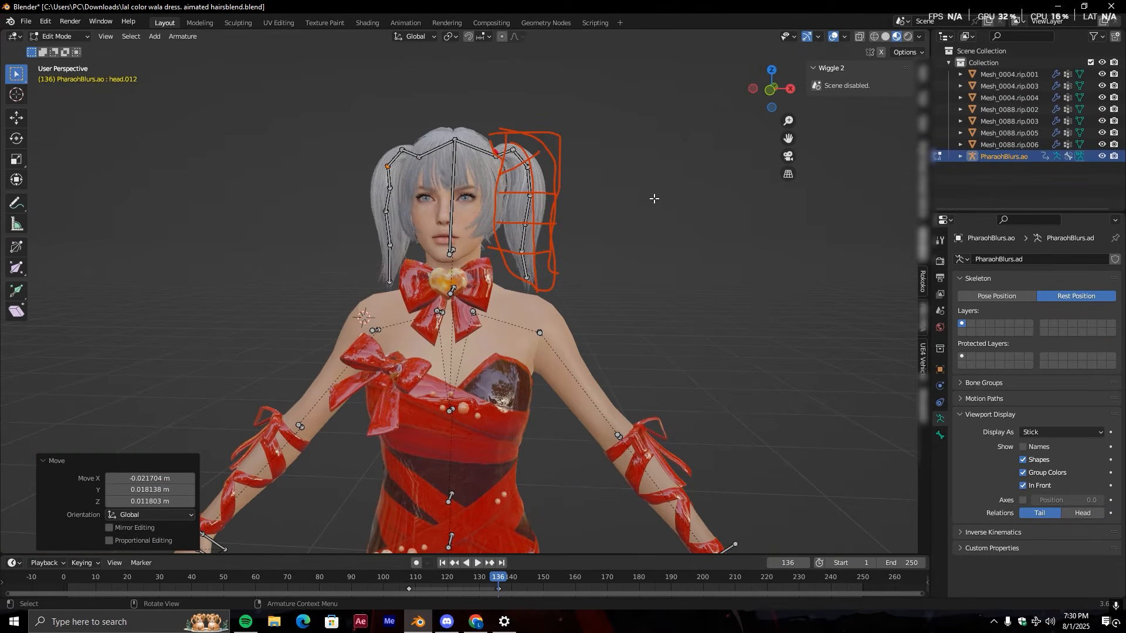
- Erase the annotation strokes around the +X ponytail and return the armature to Object Mode
mouse_move(14, 212)
left_mouse_down()
mouse_move(88, 251)
mouse_move(89, 280)
left_mouse_up()
mouse_move(488, 228)
left_mouse_down()
mouse_move(535, 111)
mouse_move(490, 158)
left_mouse_up()
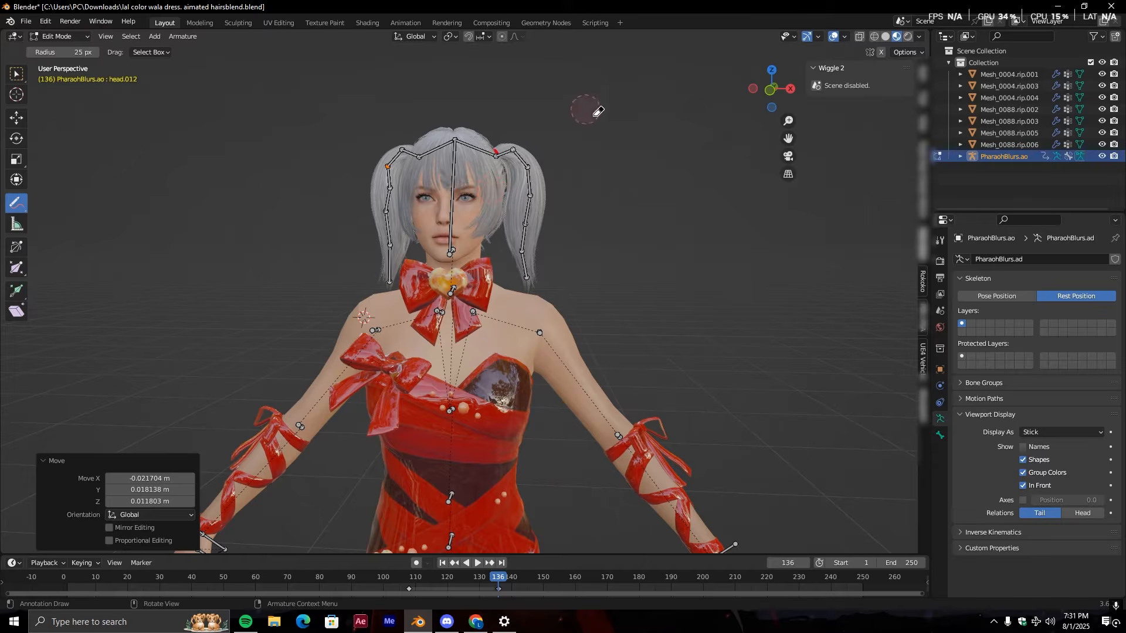
left_click(62, 38)
left_click(58, 45)
- Select the ponytail mesh Mesh_0008.rip.002 and make its head vertex group active
middle_click_drag(244, 149, 238, 193)
left_click(505, 219)
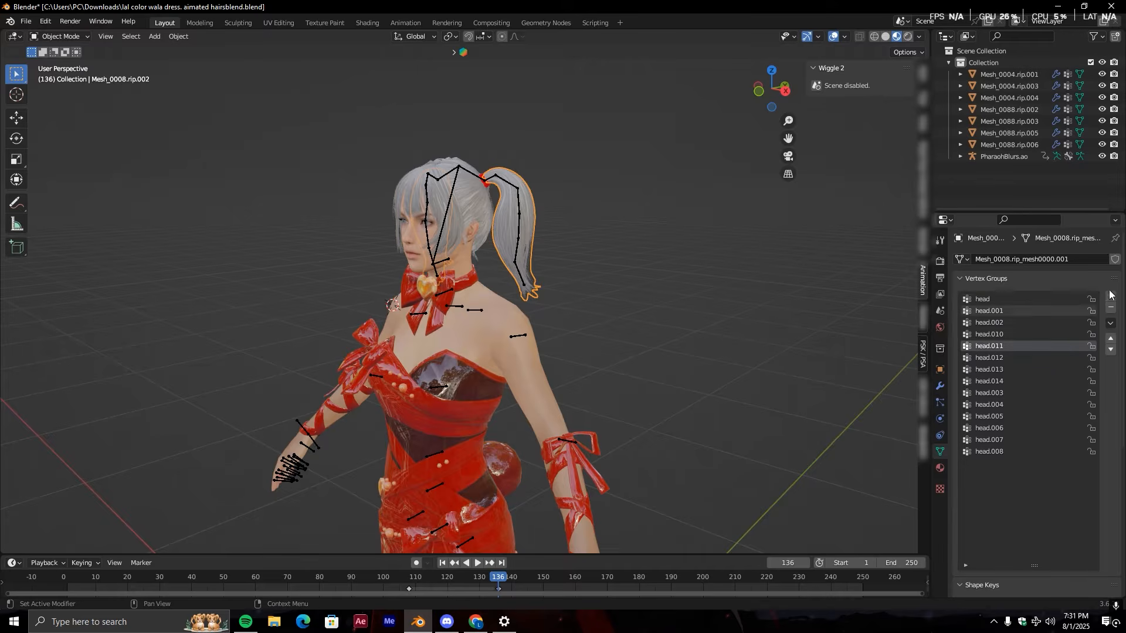
left_click(1042, 297)
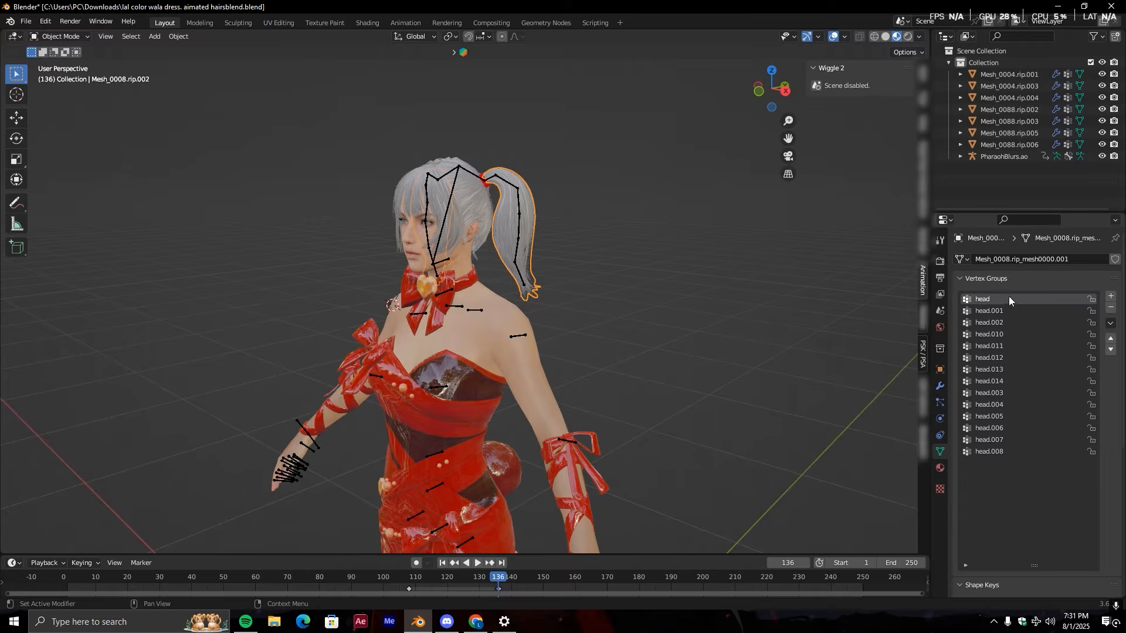
scroll(407, 271, "up", 2)
mouse_move(407, 271)
middle_mouse_down()
mouse_move(475, 276)
mouse_move(413, 282)
middle_mouse_up()
scroll(413, 282, "up", 2)
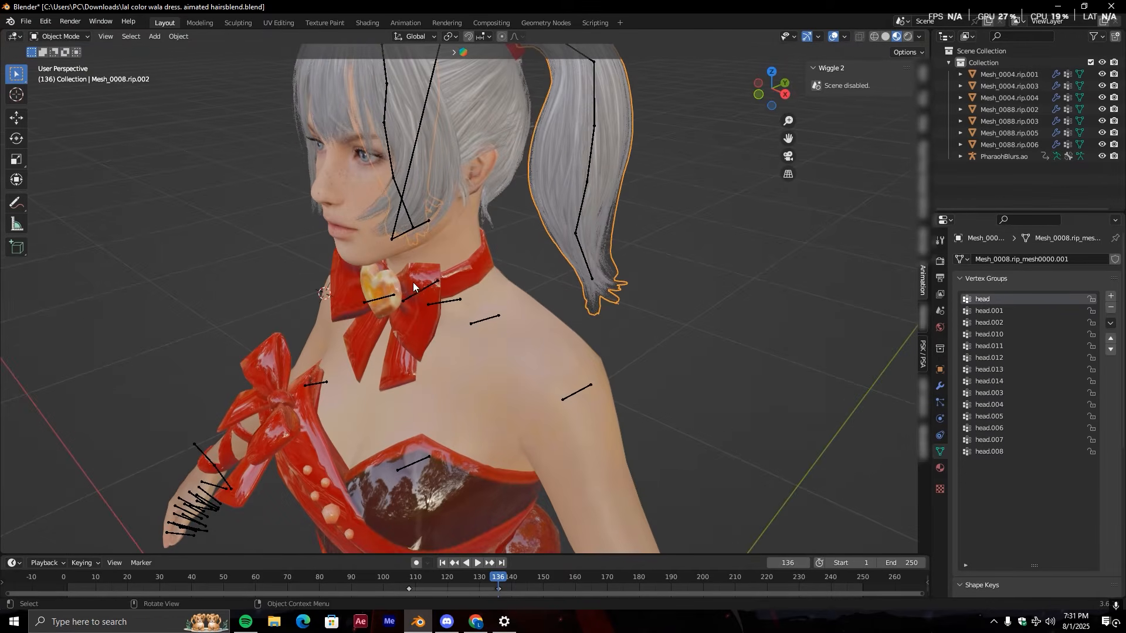
- Select the PharaohBlurs.ao armature by its head bone to view it, and reselect the ponytail mesh
left_click(413, 232)
middle_click_drag(441, 238, 493, 251)
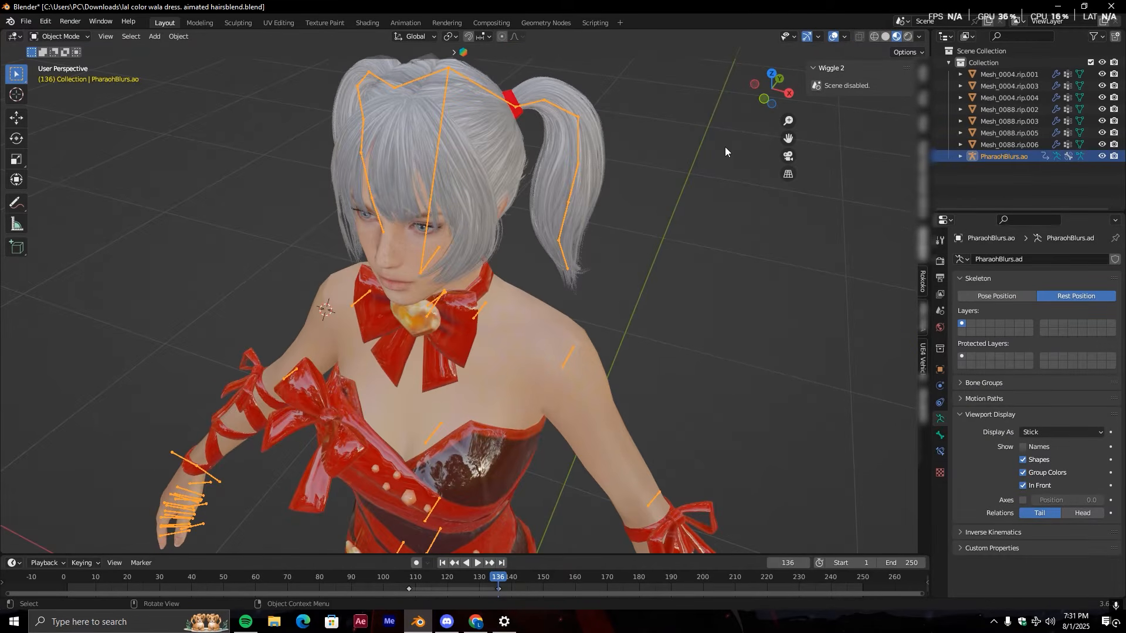
middle_click_drag(724, 151, 621, 253)
left_click(607, 263)
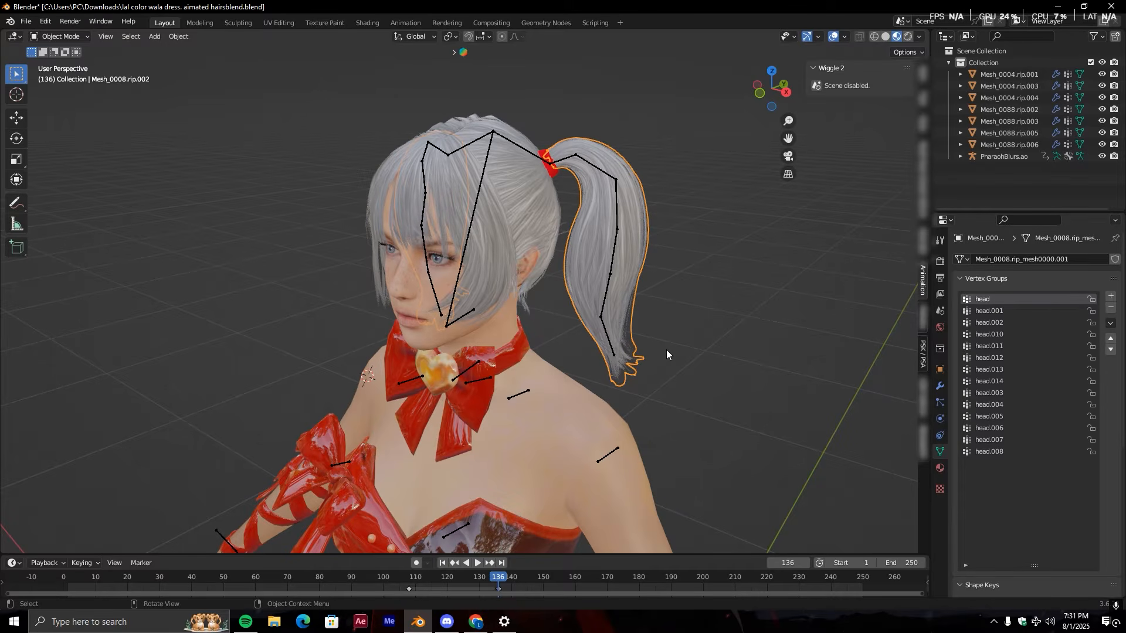
- Lock the ponytail mesh's head vertex group and delete all of its unlocked vertex groups
middle_click_drag(667, 367, 896, 346)
scroll(701, 382, "up", 3)
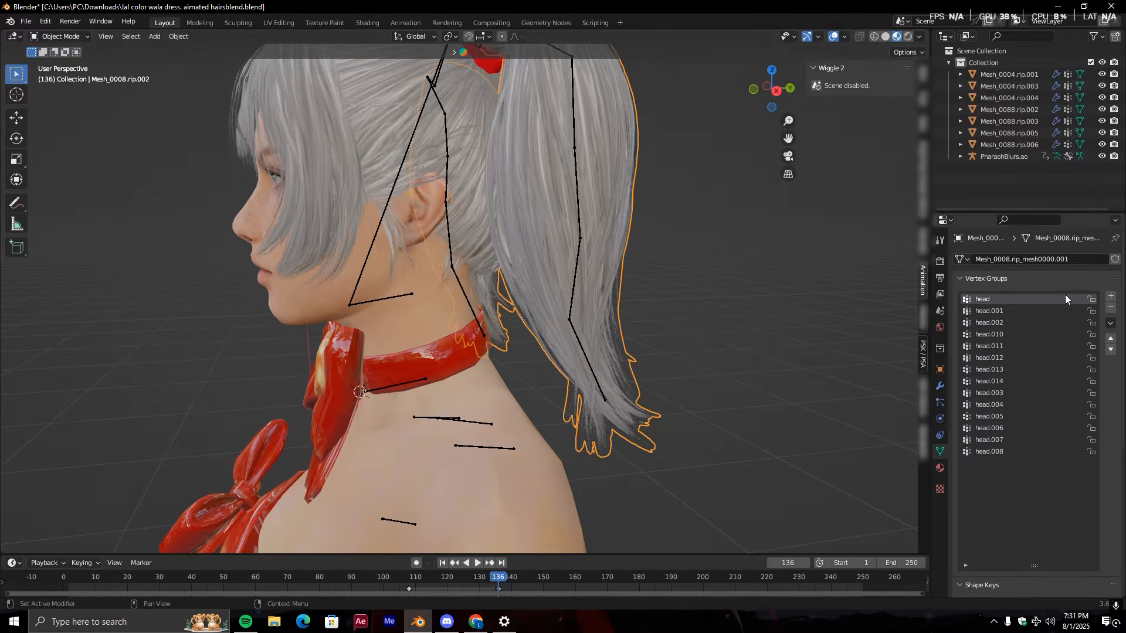
middle_click_drag(647, 336, 769, 342)
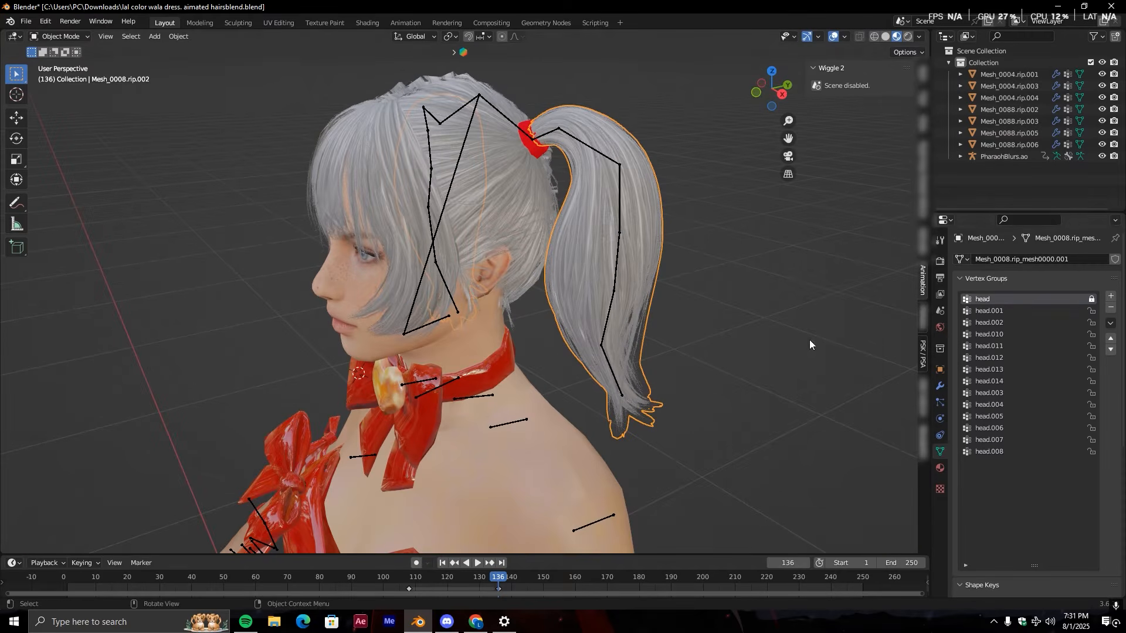
left_click(1112, 324)
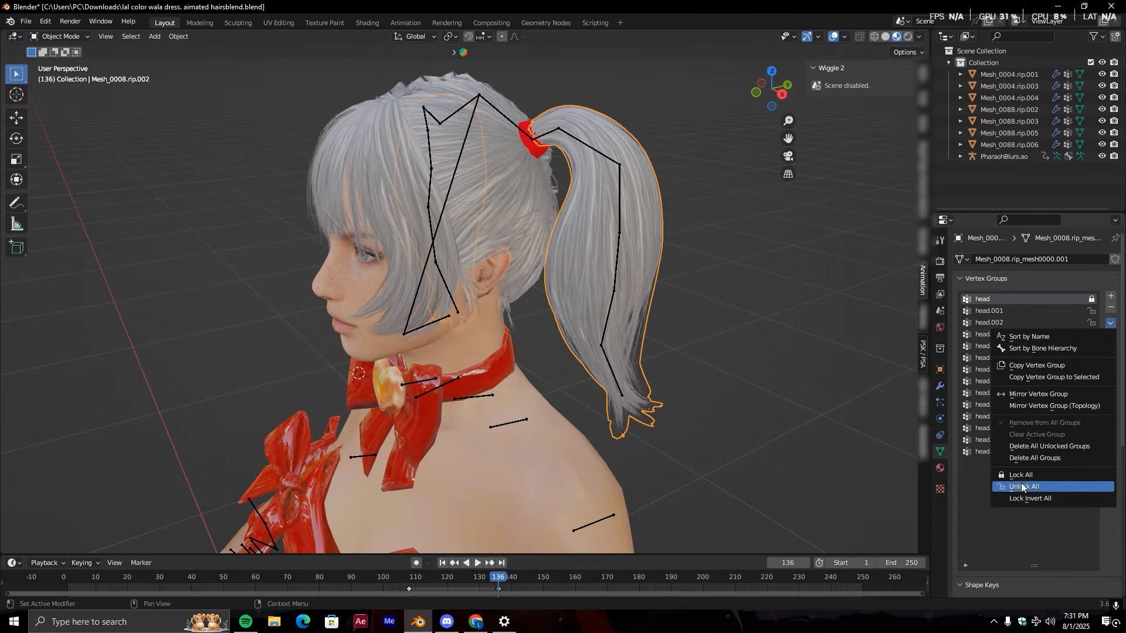
left_click(1038, 446)
- Select the head hair mesh Mesh_0004.rip.004 and the body mesh Mesh_0088.rip.006 in turn to examine their vertex groups
middle_click_drag(295, 334, 493, 234)
left_click(397, 182)
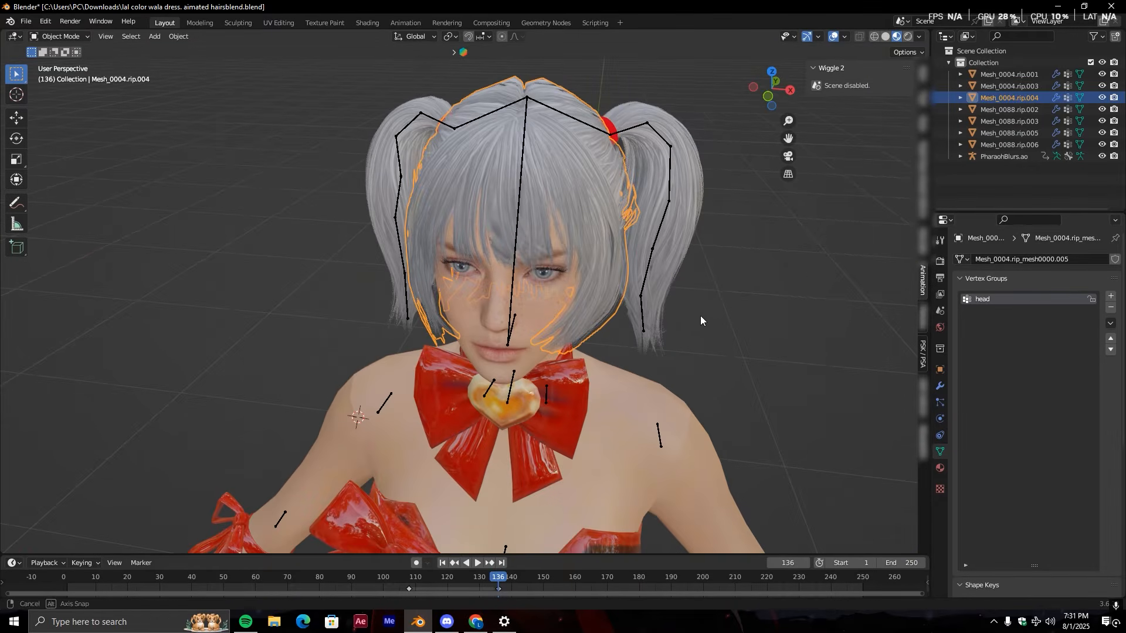
middle_click_drag(702, 317, 564, 392)
left_click(565, 392)
scroll(1032, 376, "up", 3)
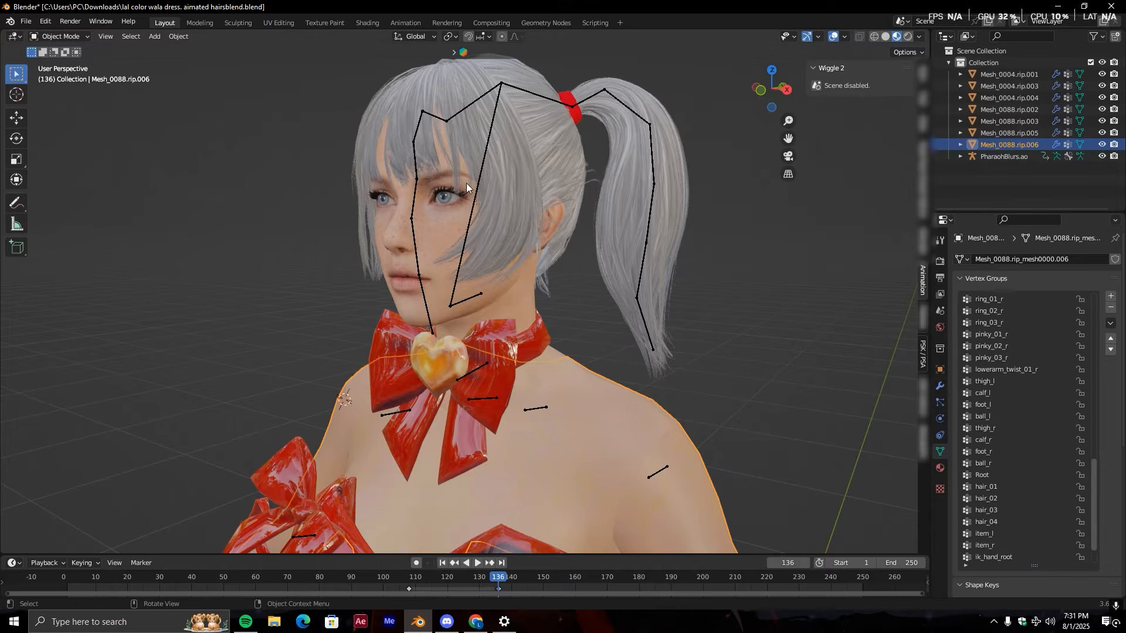
left_click(432, 246)
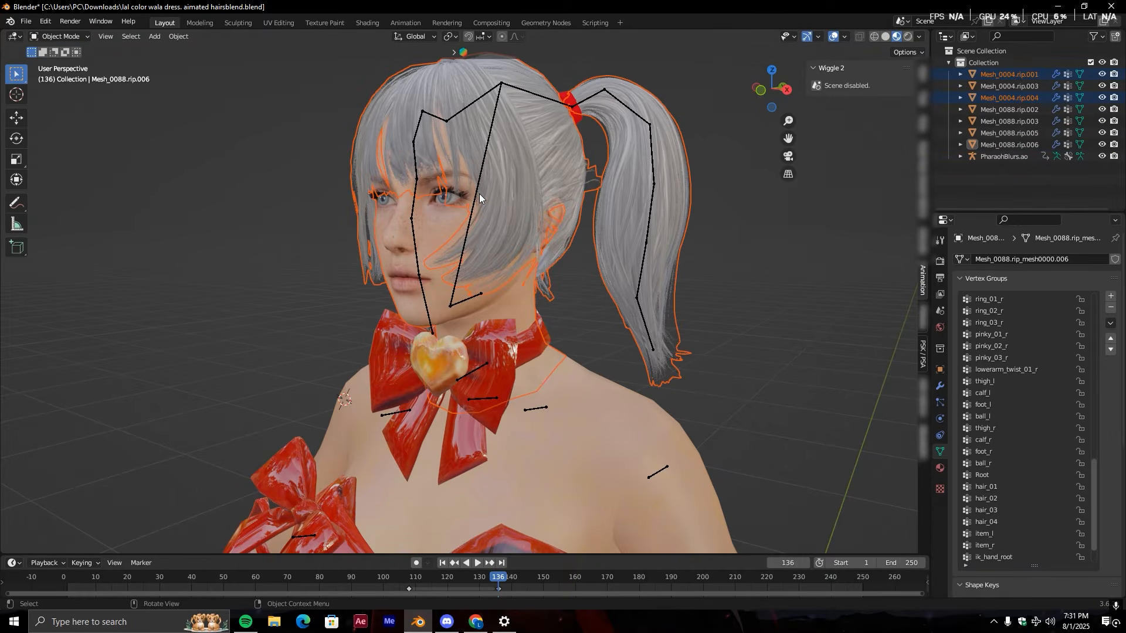
middle_click_drag(502, 174, 726, 307)
left_click(600, 202)
middle_click_drag(582, 280, 695, 304)
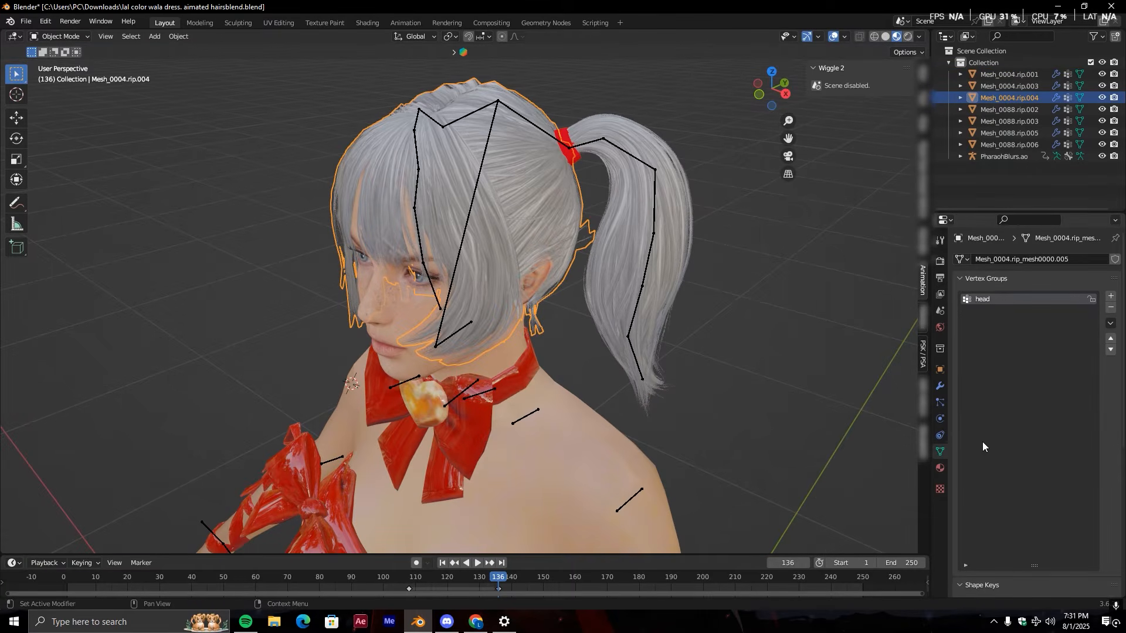
- Select the PharaohBlurs.ao armature together with the ponytail mesh, keeping the mesh active, and enter Weight Paint mode
middle_click_drag(674, 276, 527, 337)
left_click(662, 269)
left_click(524, 348)
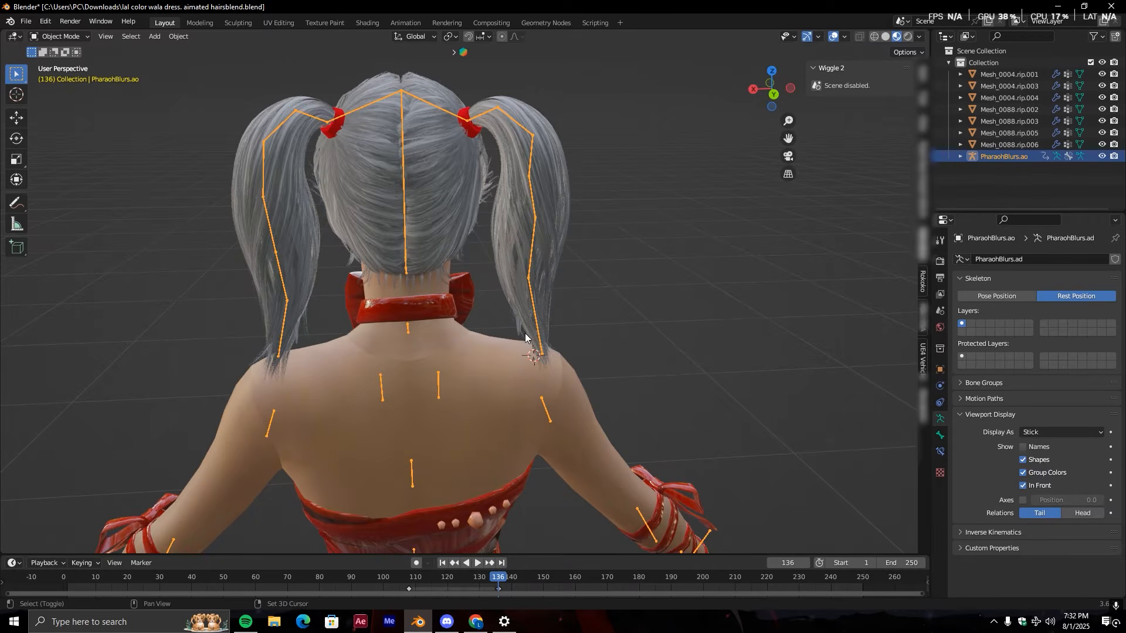
left_click(515, 234)
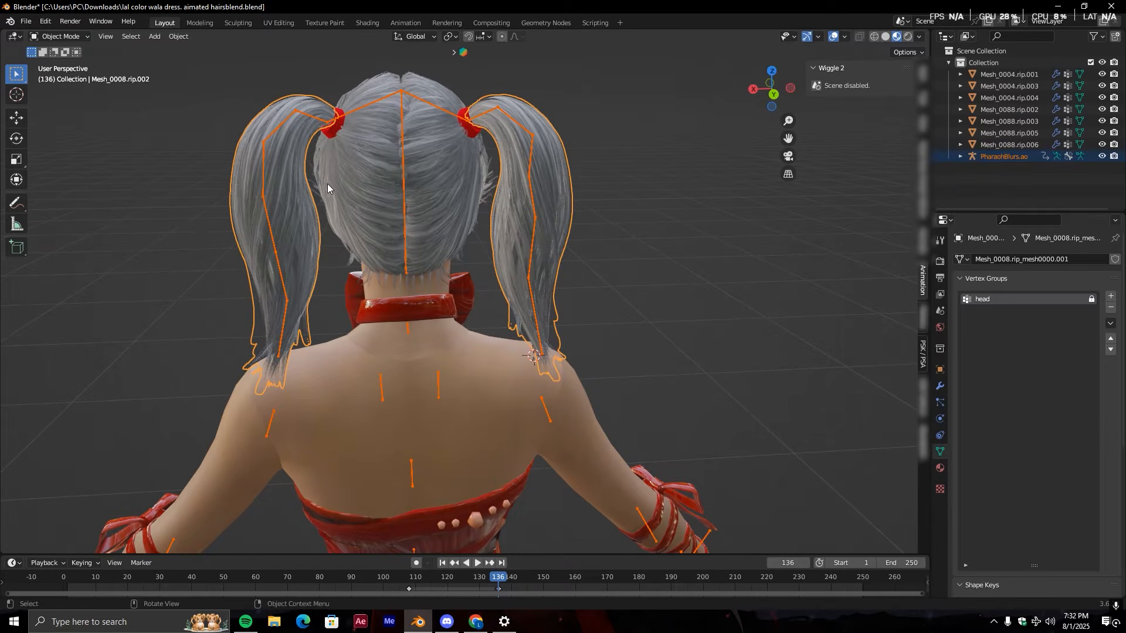
left_click(574, 308)
left_click(524, 291)
left_click(510, 274, "shift")
left_click(58, 36)
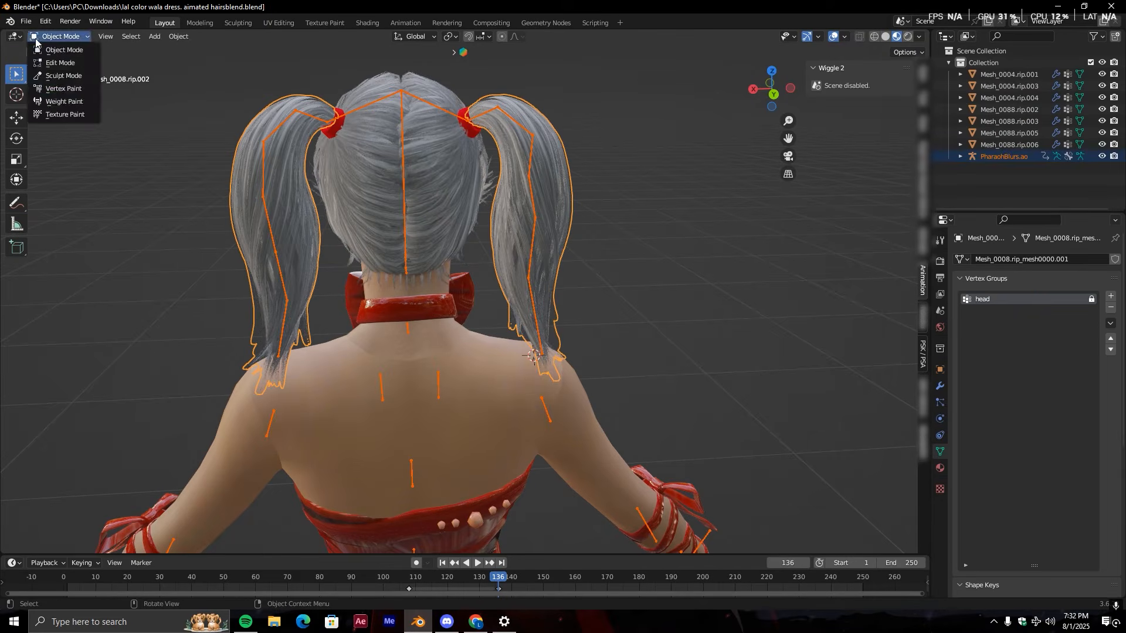
left_click(58, 100)
- Select the -X ponytail chain's bone head.012 and its tip bone head.016 to examine their weights on the hair
middle_click_drag(468, 168, 507, 153)
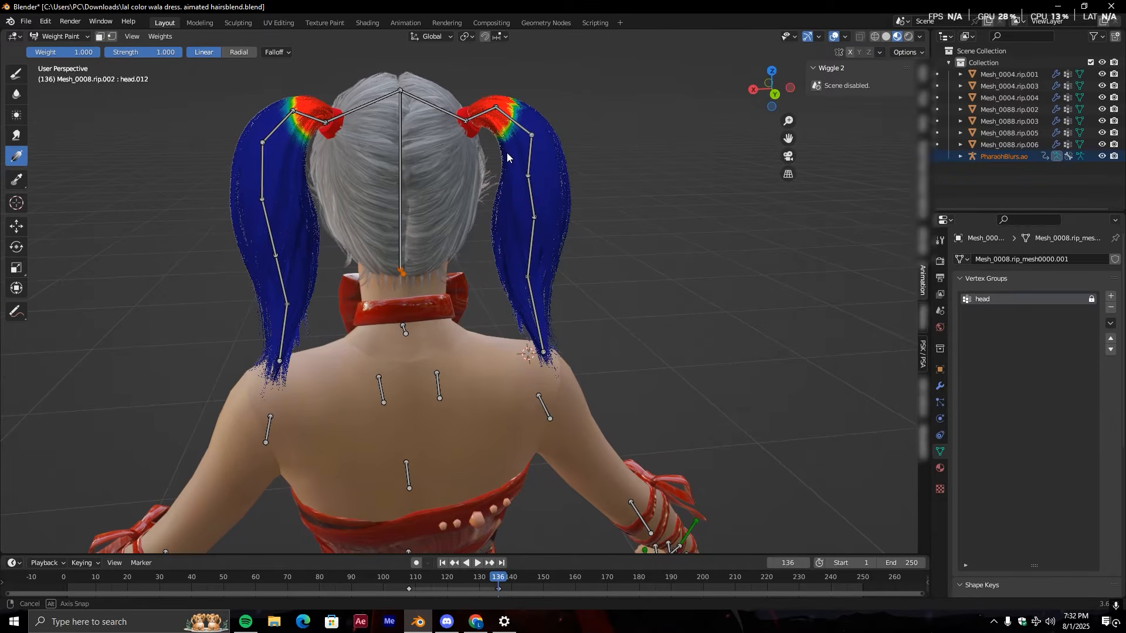
left_click(528, 148, "ctrl")
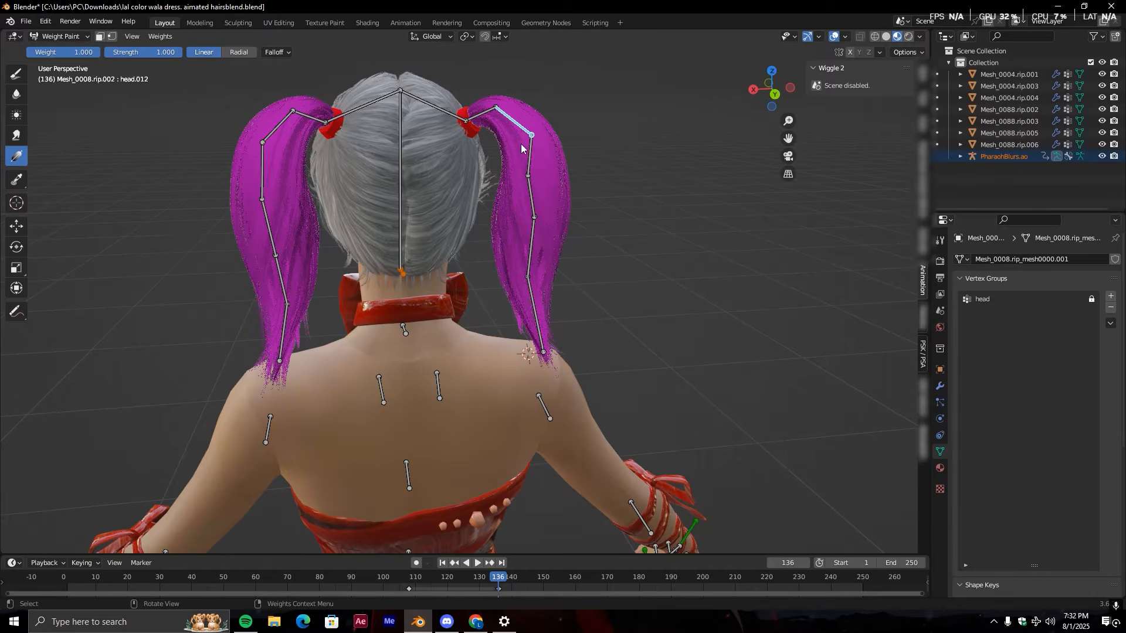
left_click(534, 314, "ctrl")
middle_click_drag(136, 173, 711, 150)
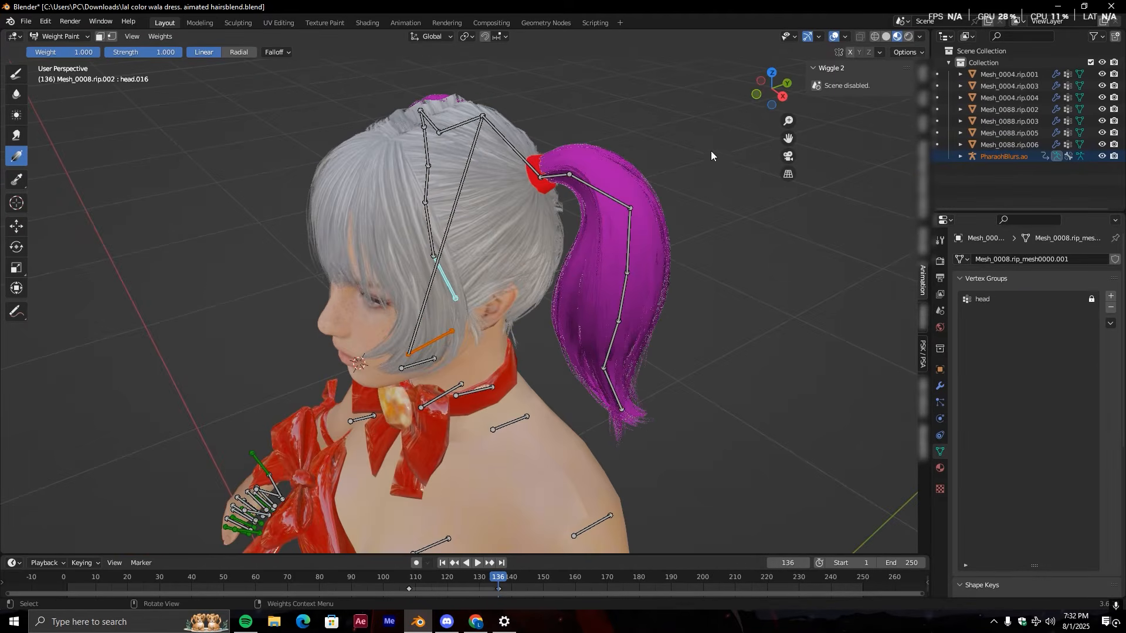
- Switch to the front orthographic view and select the +X ponytail chain's tip bone, head.009
left_click(756, 99)
left_click_drag(787, 139, 662, 65)
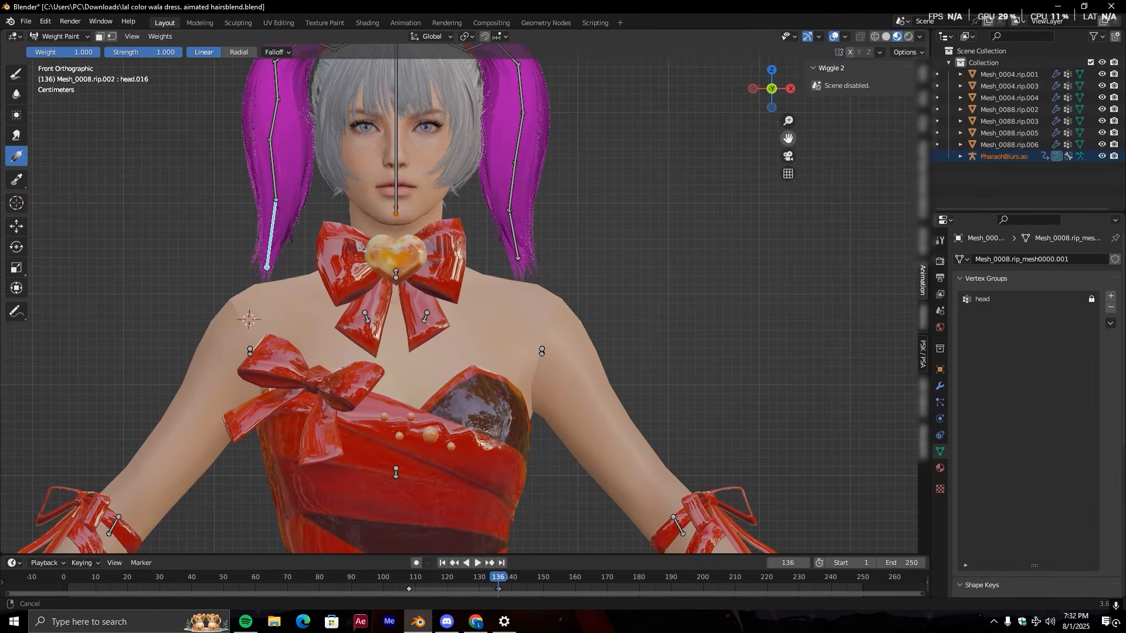
scroll(867, 150, "up", 5)
left_click_drag(787, 135, 722, 305)
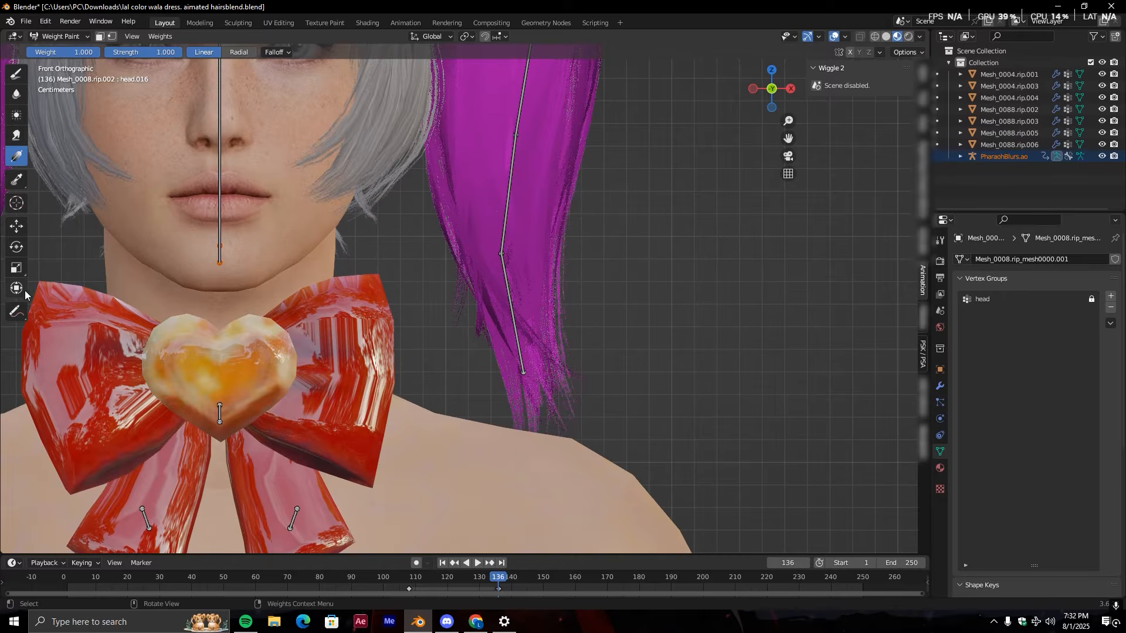
scroll(287, 291, "down", 5)
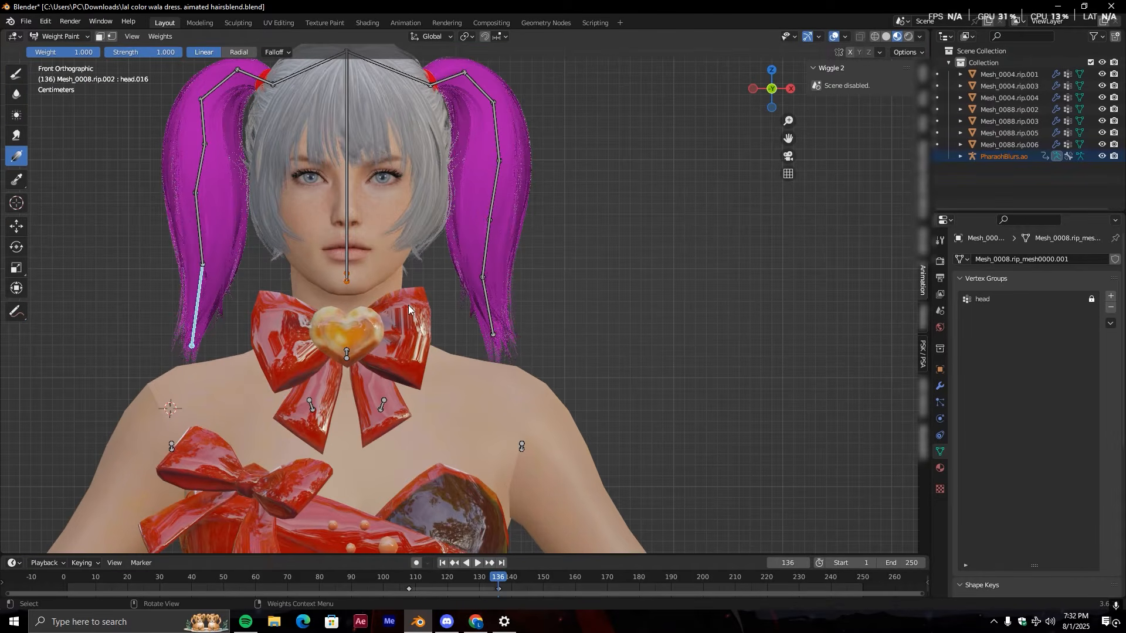
left_click(488, 317, "ctrl")
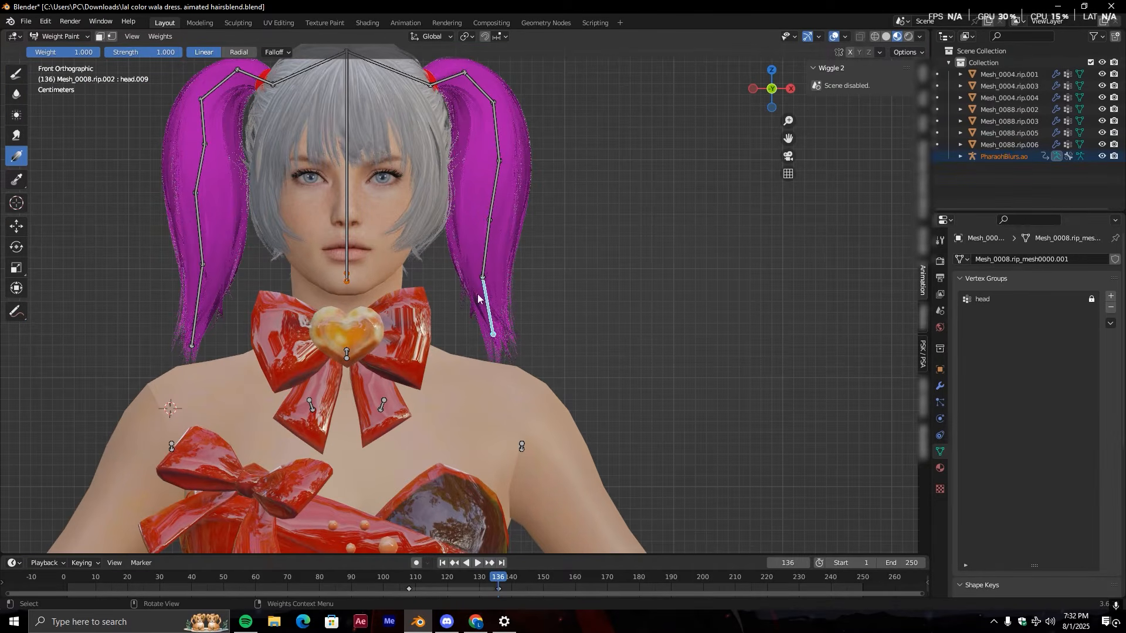
- Outline the tip of the +X ponytail and the two sections above it with annotation strokes
left_click_drag(16, 312, 61, 314)
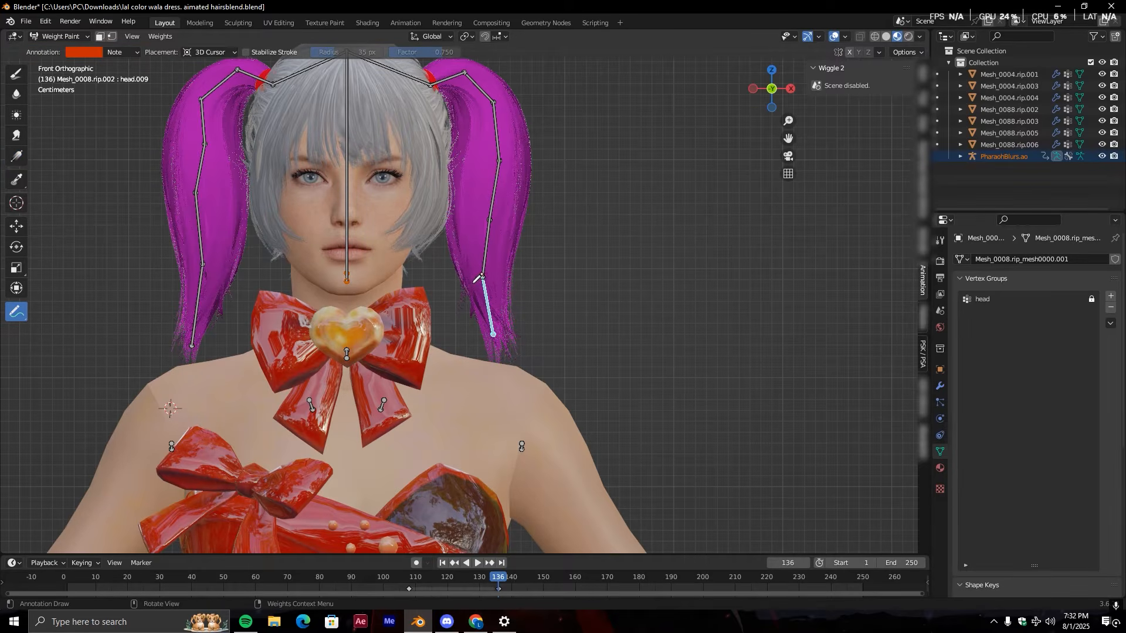
left_click_drag(529, 278, 534, 324)
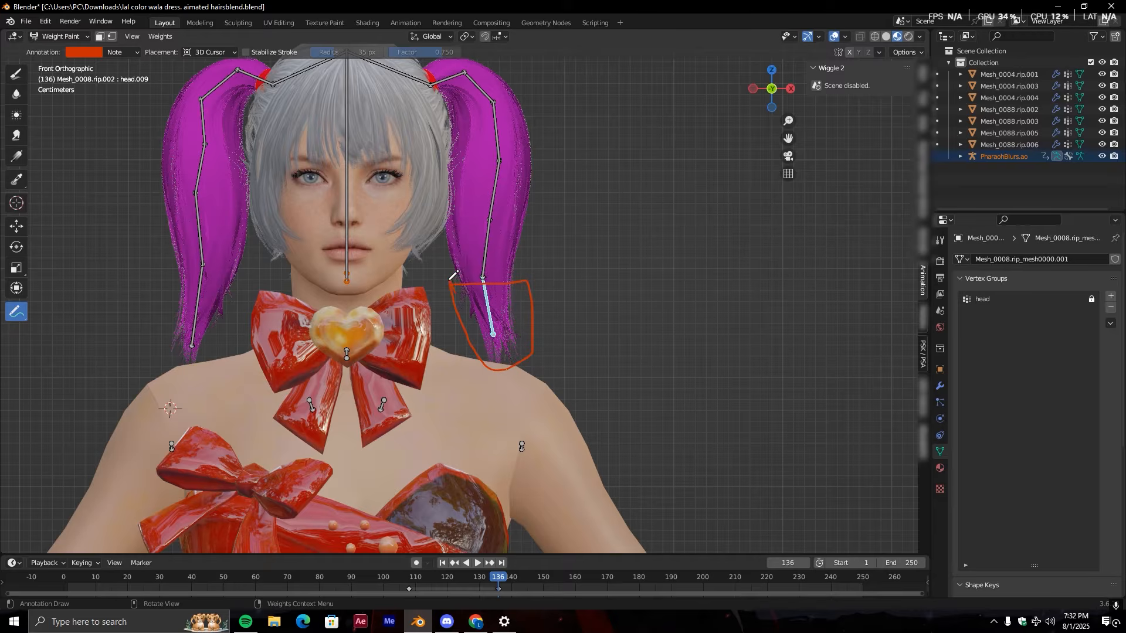
mouse_move(554, 219)
left_mouse_down()
mouse_move(476, 207)
mouse_move(539, 207)
left_mouse_up()
left_click_drag(509, 148, 435, 174)
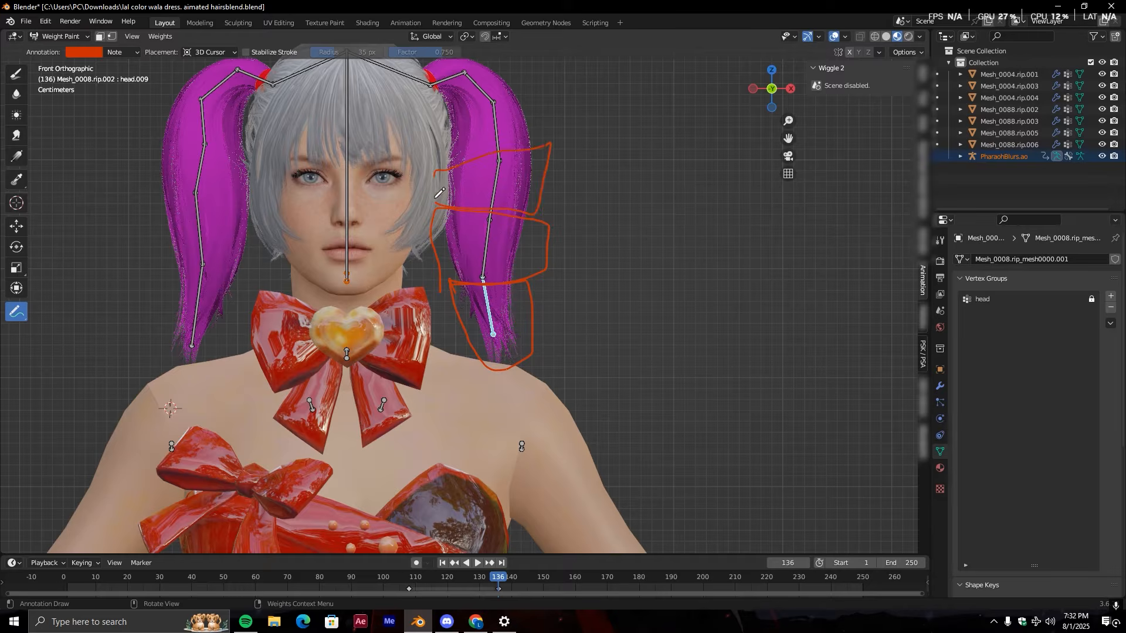
- Erase the annotation outlines around the lower +X ponytail
left_click(16, 313)
left_click(71, 382)
left_click_drag(549, 130, 545, 265)
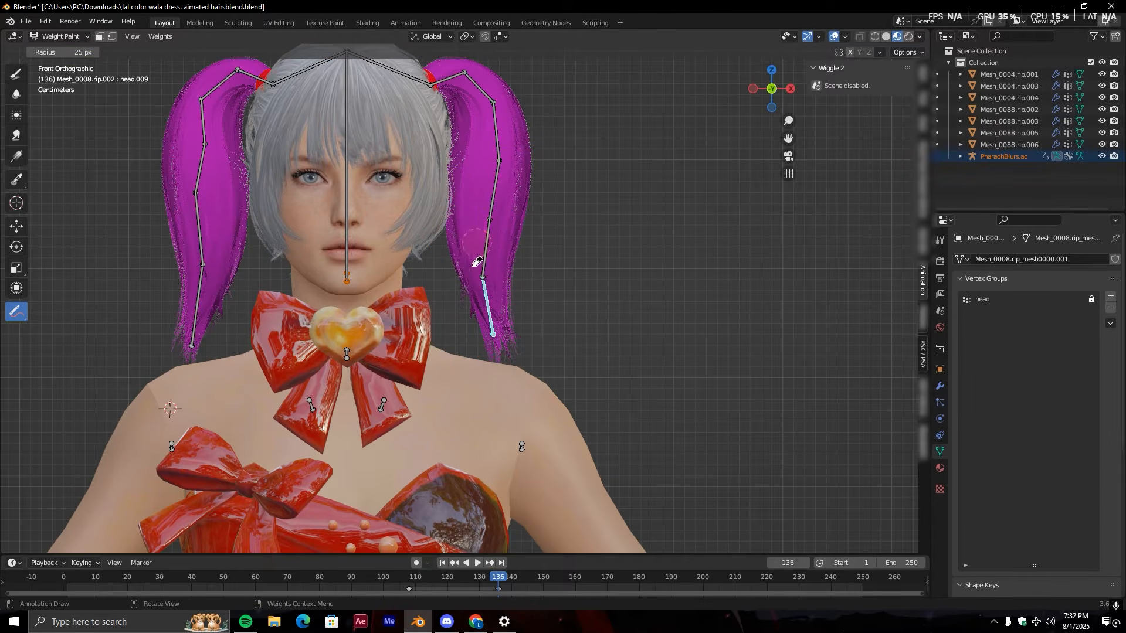
- Activate the Draw weight brush and frame both ponytails in the front view
left_click_drag(789, 138, 814, 170)
scroll(532, 356, "up", 3)
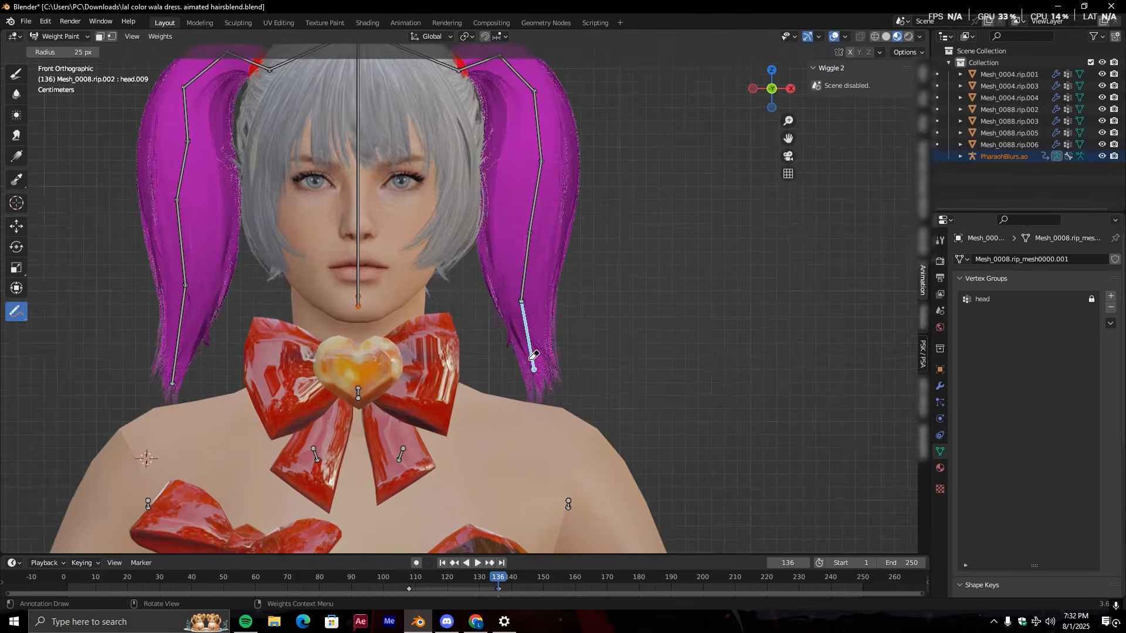
scroll(533, 356, "down", 4)
scroll(528, 352, "up", 2)
left_click(16, 72)
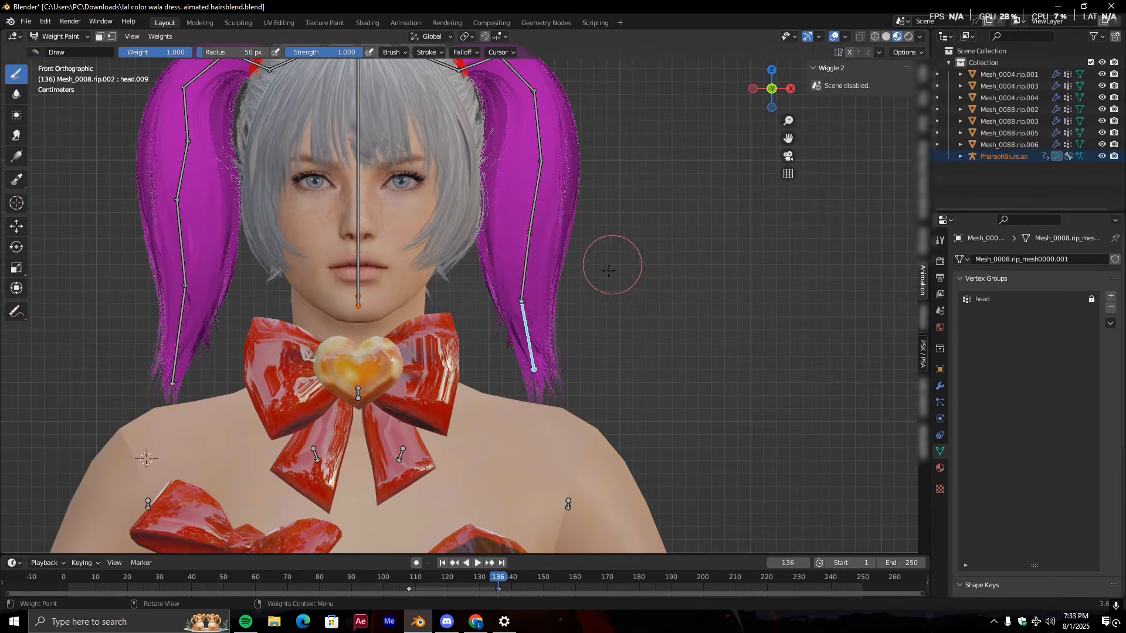
scroll(510, 370, "down", 1)
scroll(500, 354, "up", 2)
scroll(619, 199, "down", 2)
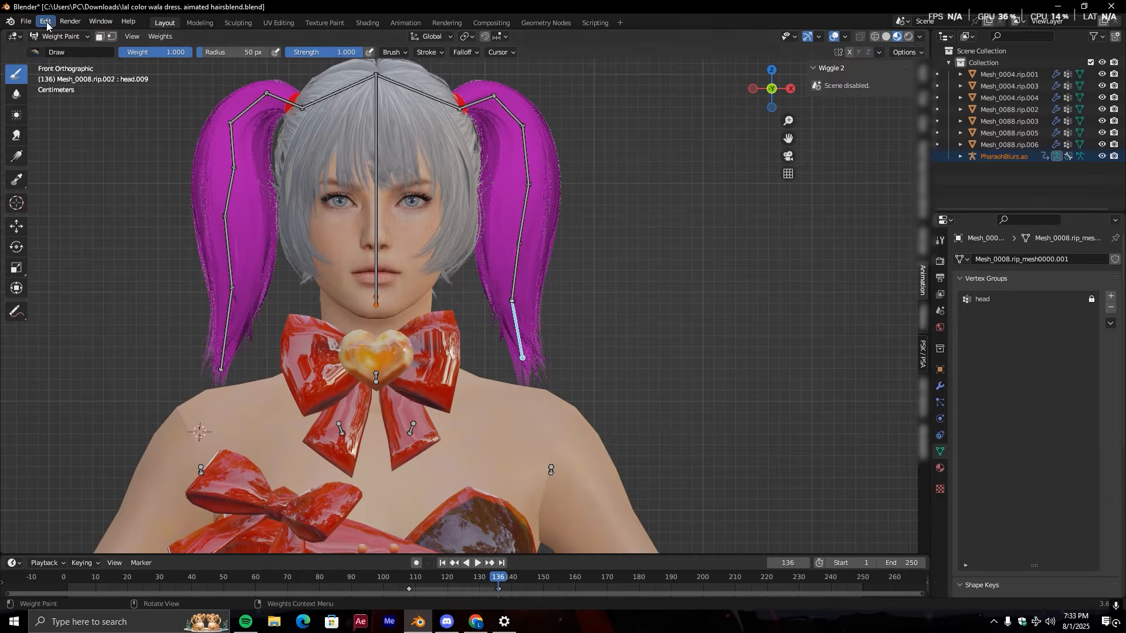
- Try painting head.009 weight over the +X ponytail's tip with the Draw brush at weight 1.000, and undo the stroke
left_click(36, 53)
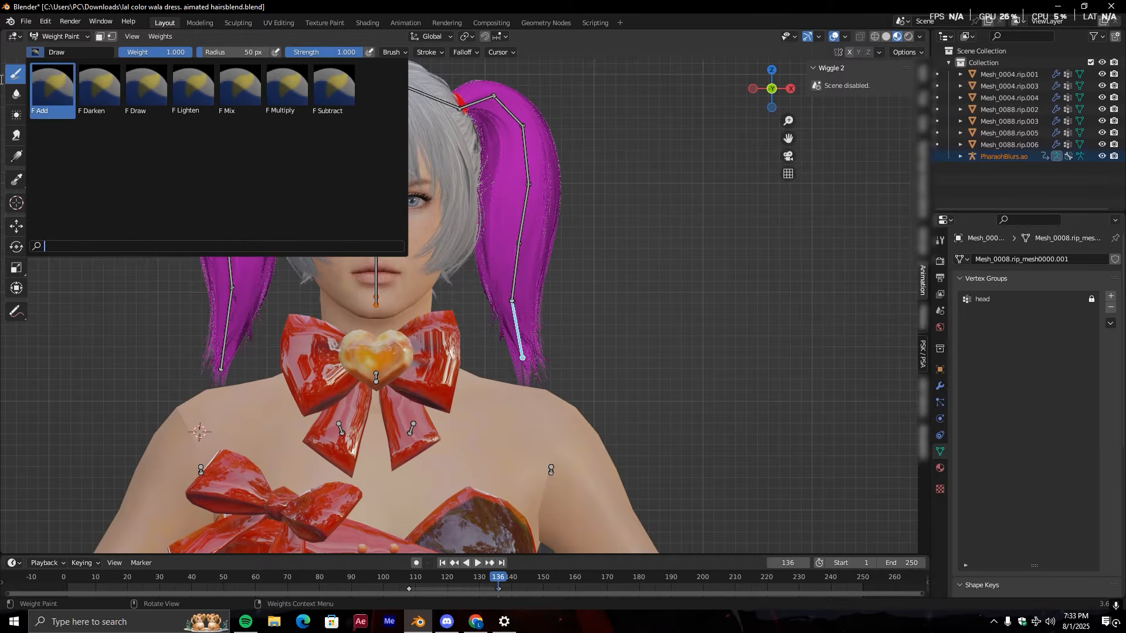
mouse_move(493, 310)
left_mouse_down()
mouse_move(548, 354)
mouse_move(498, 343)
mouse_move(537, 332)
left_mouse_up()
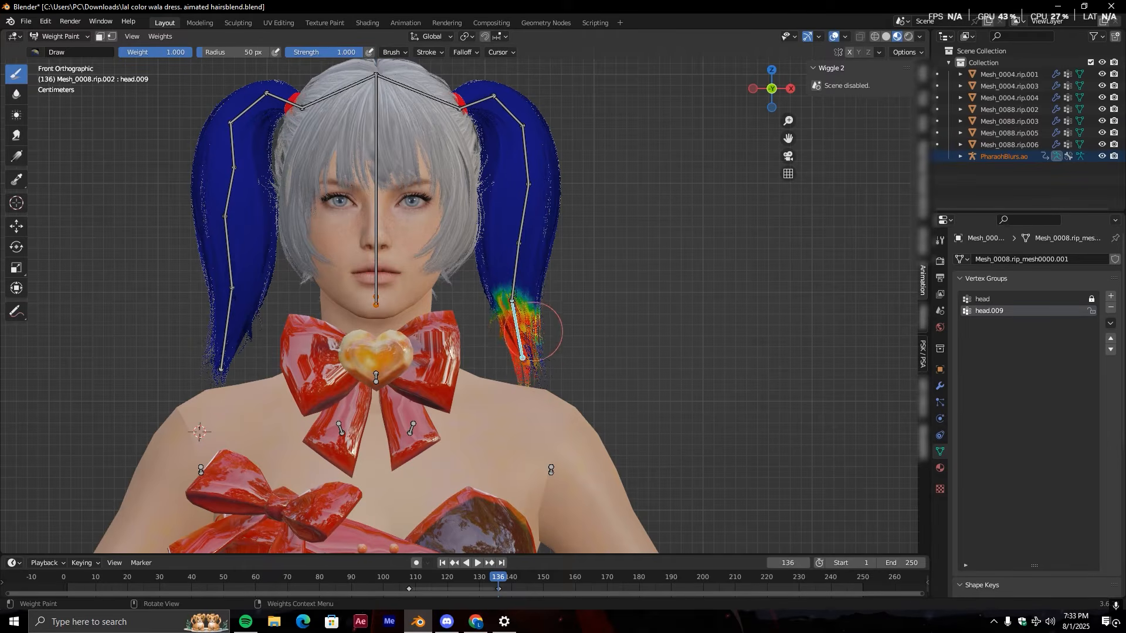
key("ctrl+z")
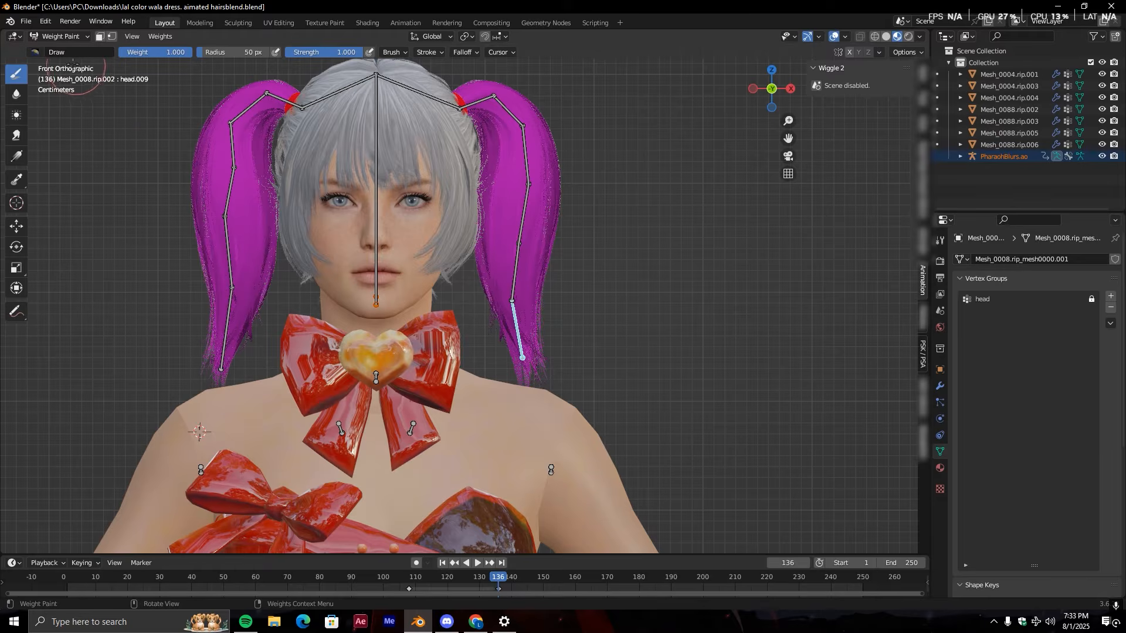
- Paint head.009 weight over the lower half of the +X ponytail and remove it above the tip bone with the Subtract brush
left_click(34, 53)
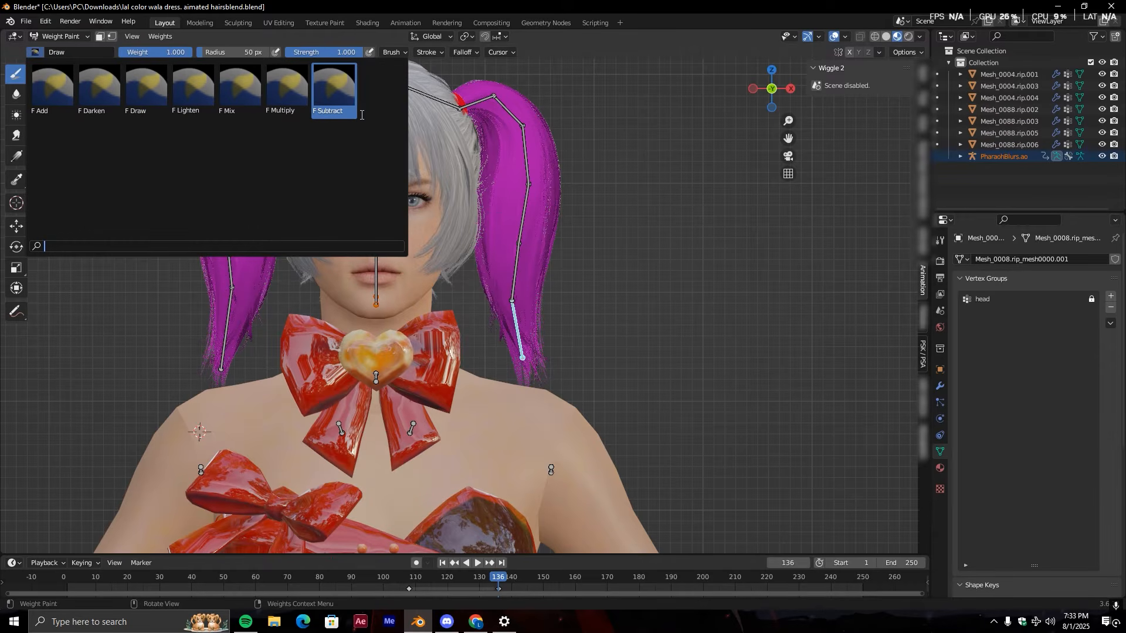
left_click_drag(514, 223, 522, 354)
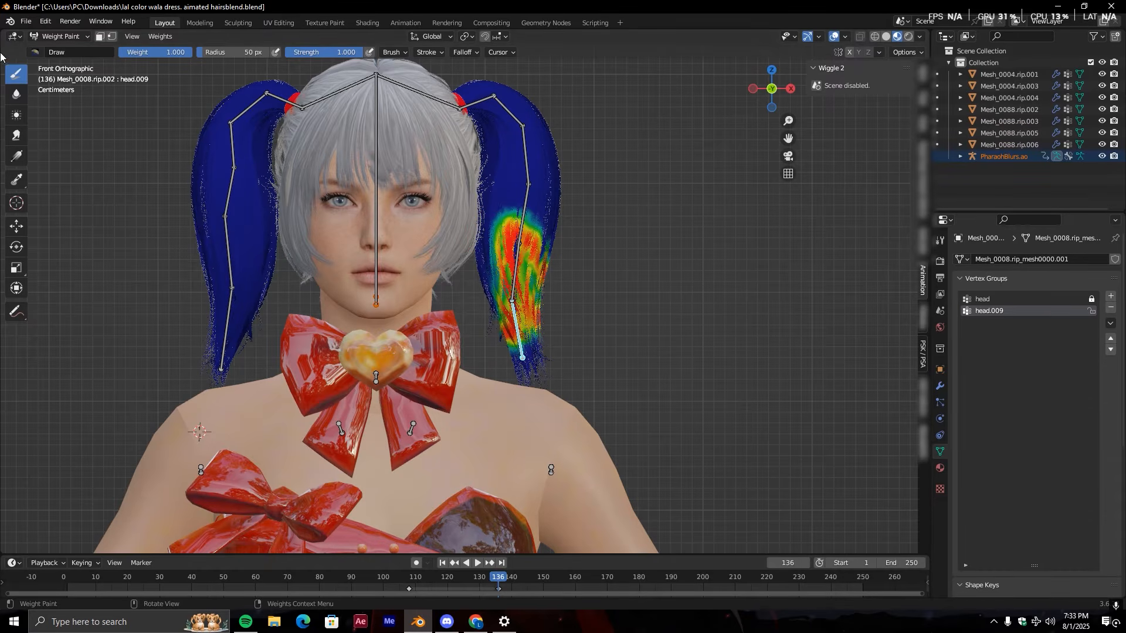
left_click(37, 54)
left_click(328, 87)
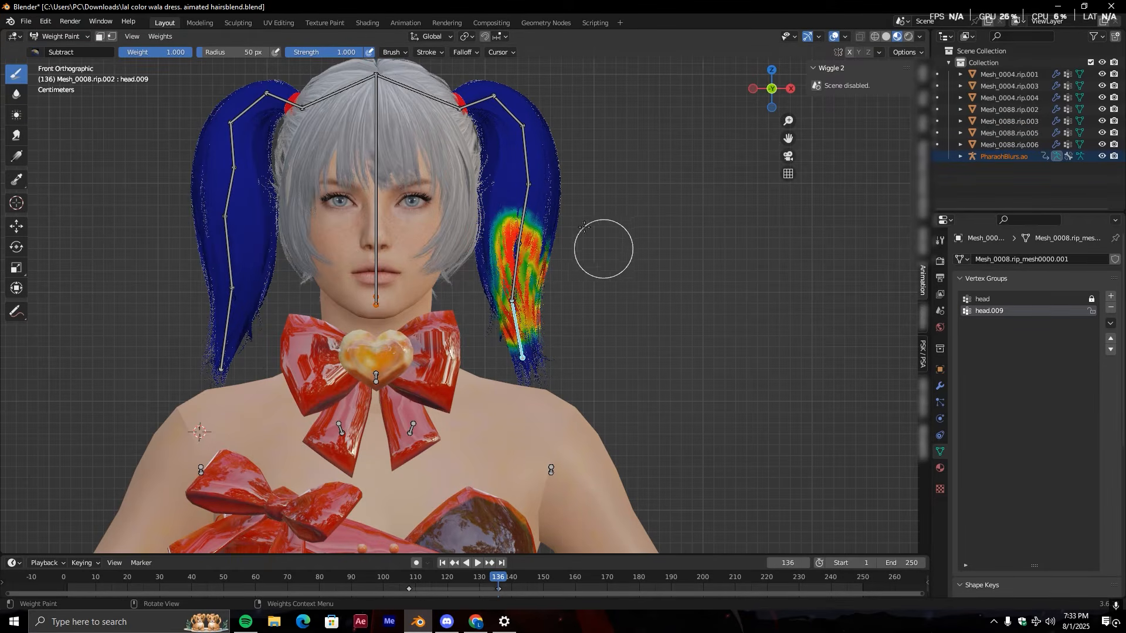
left_click_drag(502, 209, 450, 220)
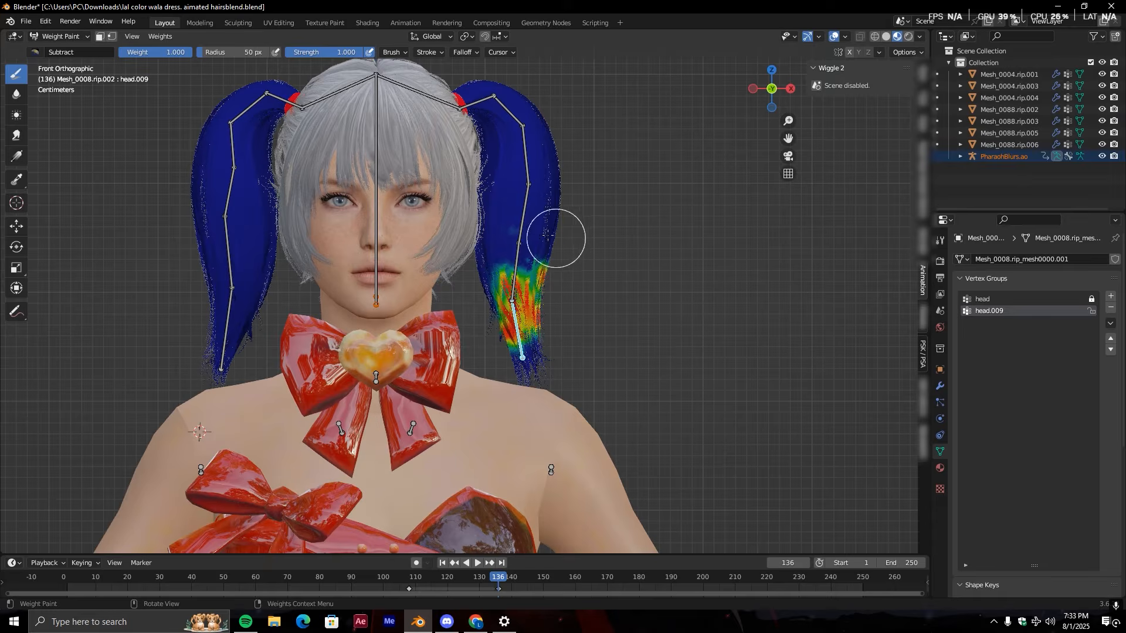
left_click_drag(445, 251, 609, 251)
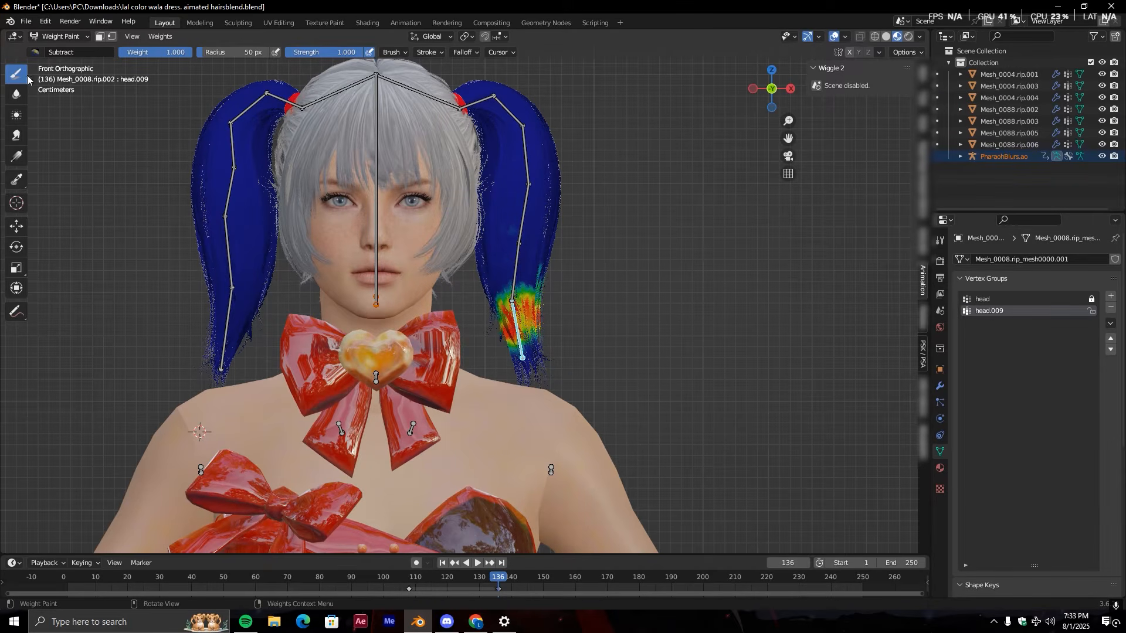
- Apply a linear weight gradient for head.009 outward from the +X ponytail's tip with weight and strength 1.000
left_click(16, 156)
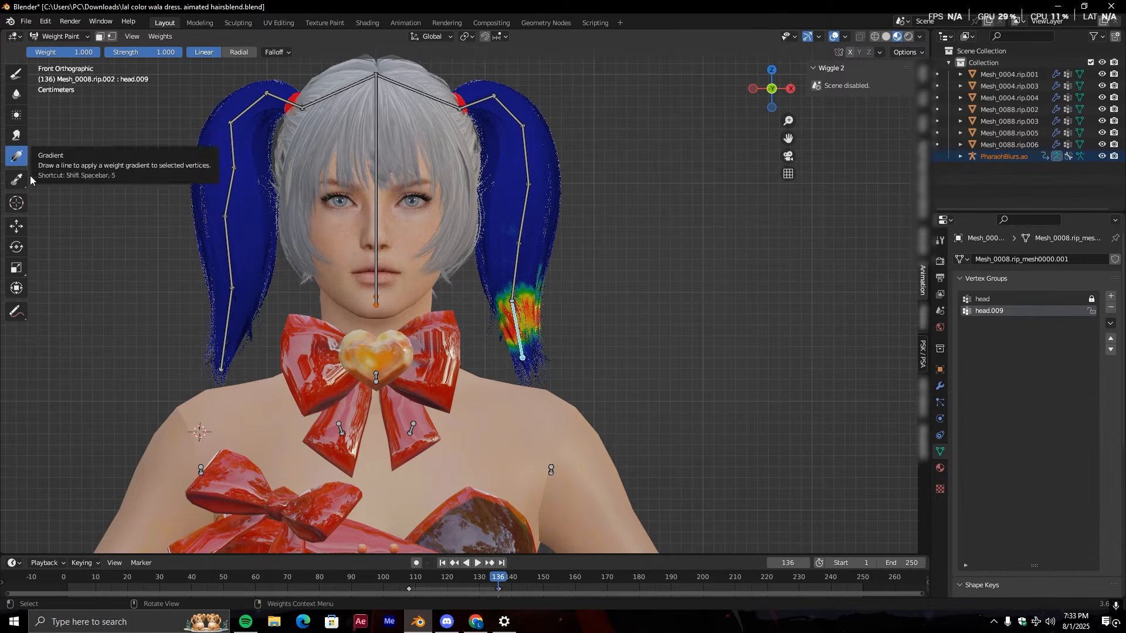
left_click_drag(532, 317, 713, 447)
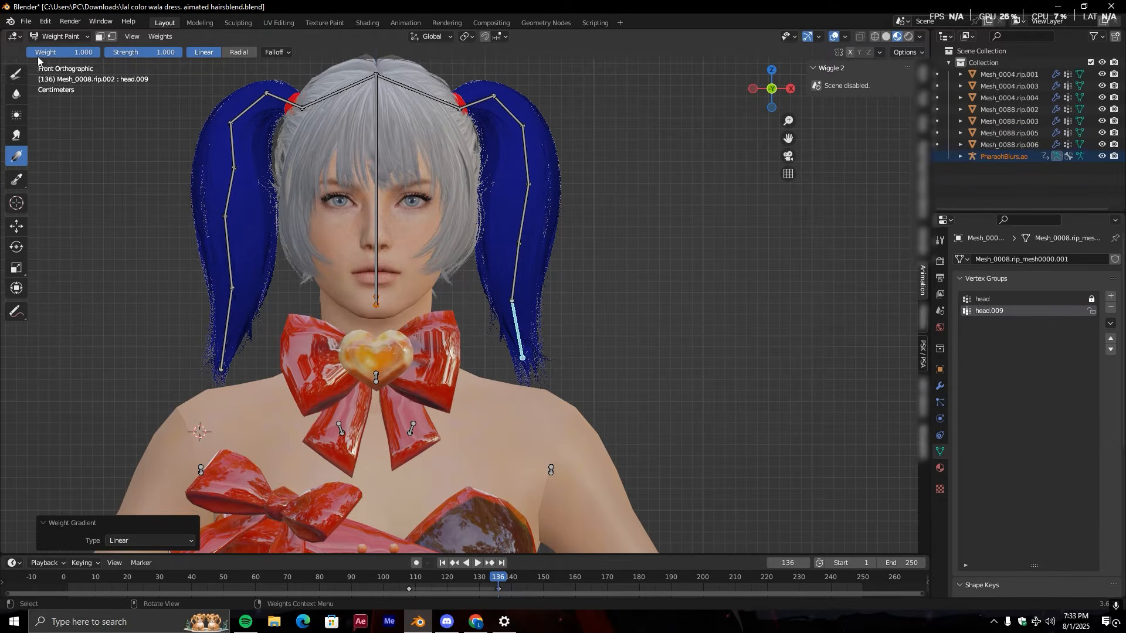
- Switch the Draw weight brush from Subtract to Add
left_click(13, 72)
left_click(35, 52)
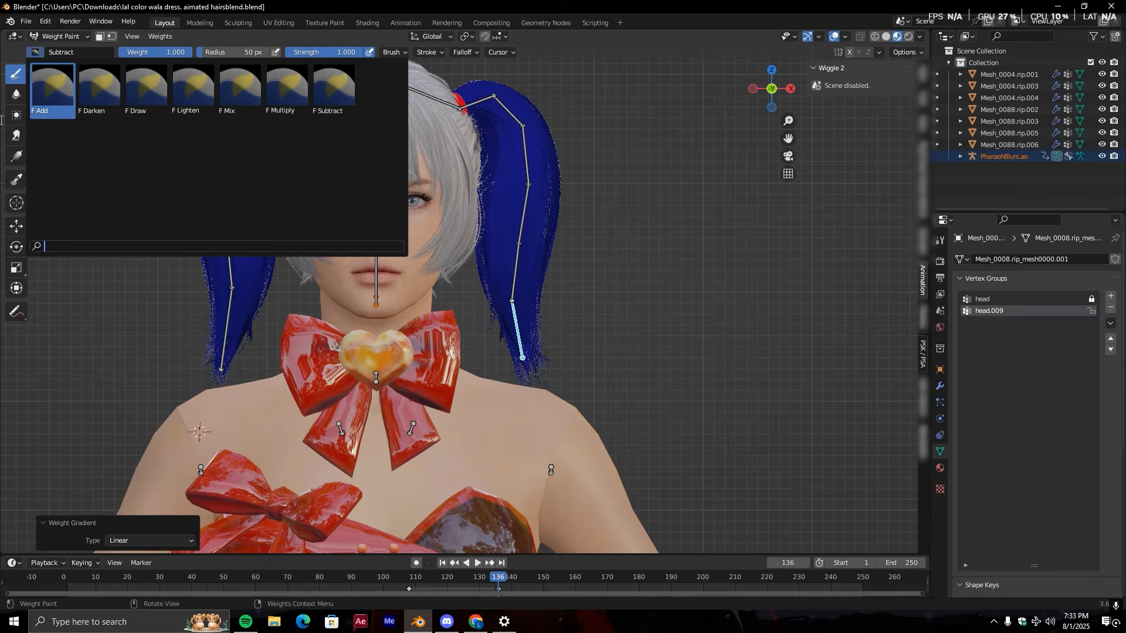
left_click(591, 300)
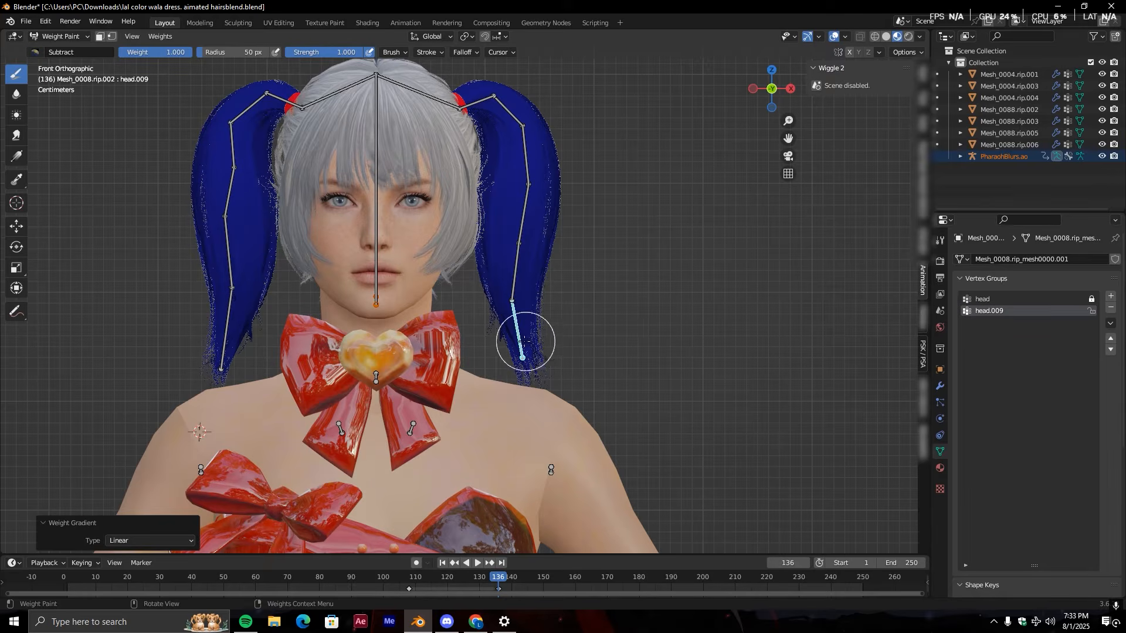
left_click(533, 374)
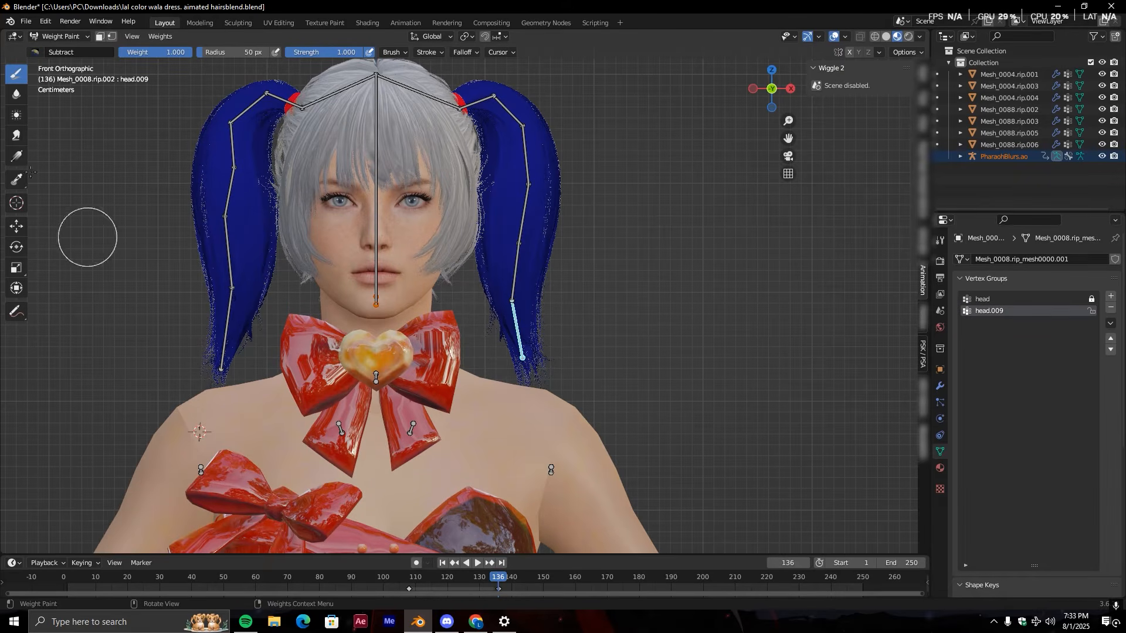
left_click(37, 52)
left_click(53, 89)
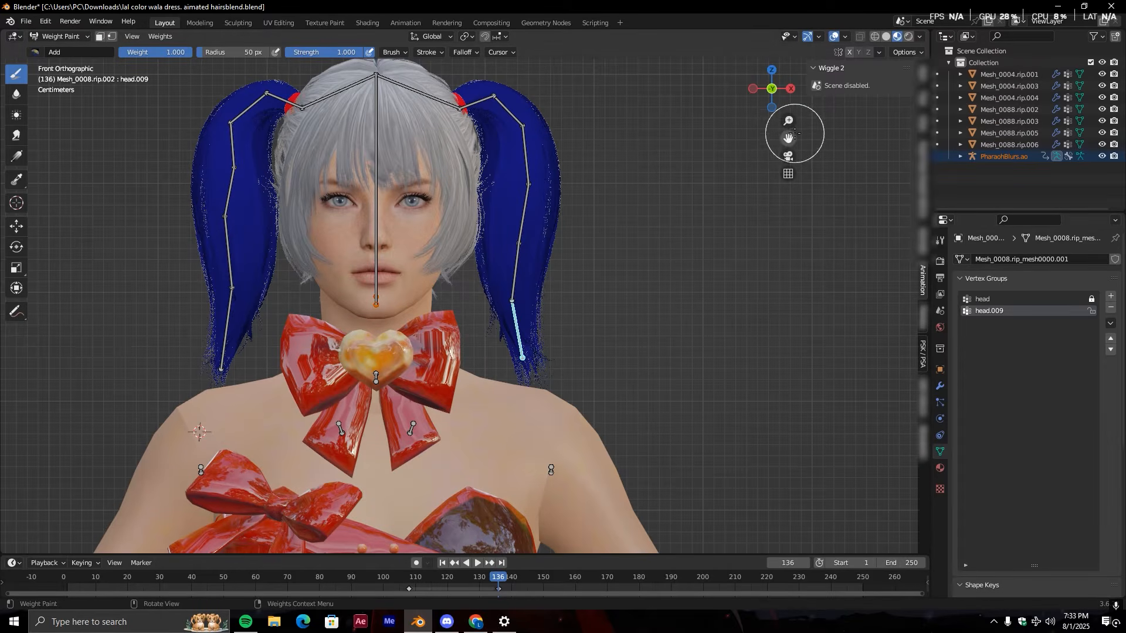
- Apply radial weight gradients for head.009 across the +X ponytail's tip section with weight and strength 1.000
left_click_drag(790, 137, 726, 110)
scroll(766, 196, "up", 3)
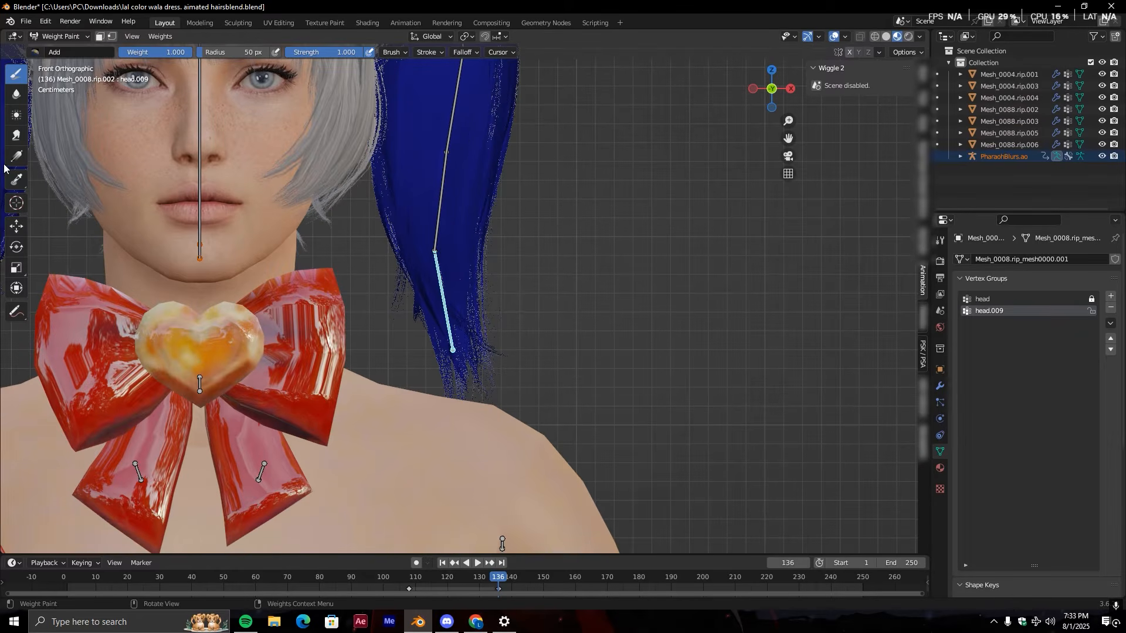
left_click(14, 161)
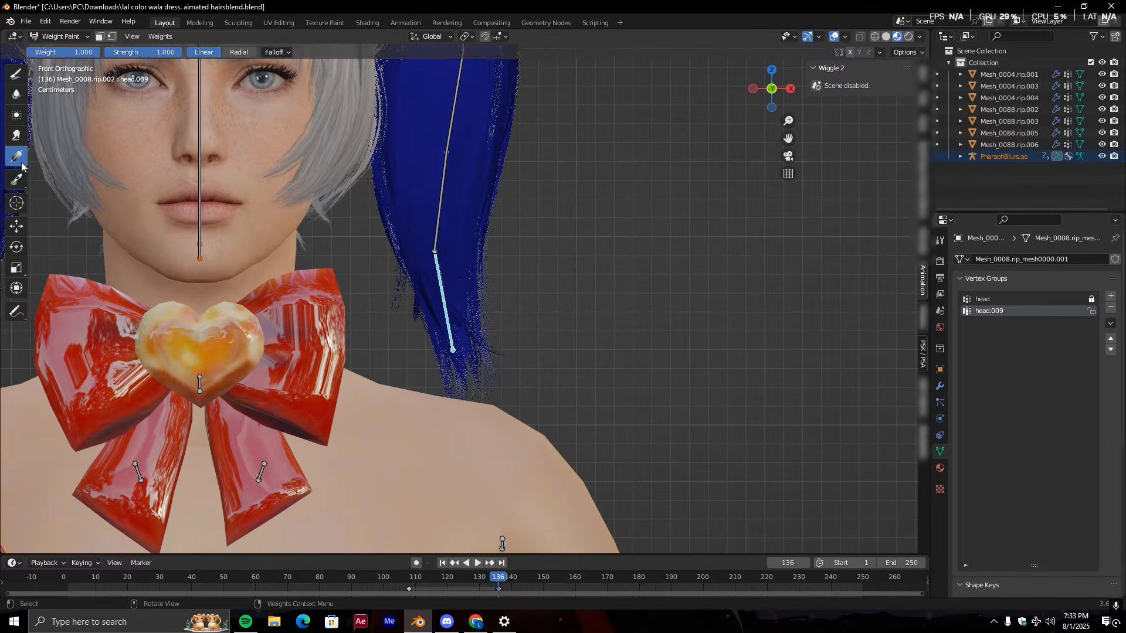
left_click(239, 53)
scroll(495, 247, "down", 1)
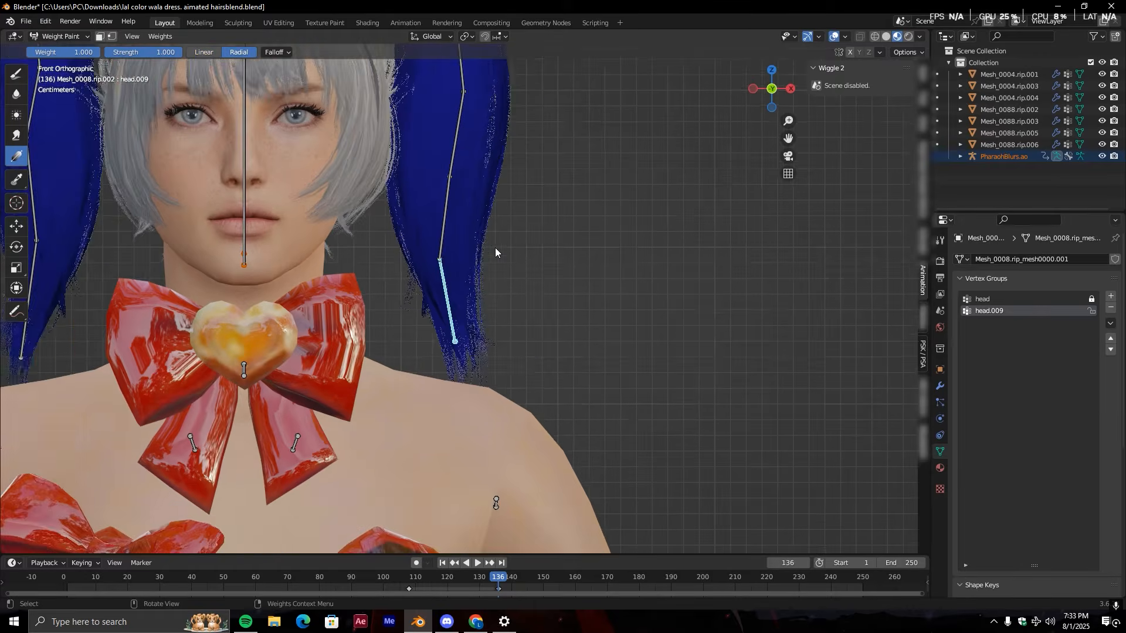
scroll(495, 252, "up", 4)
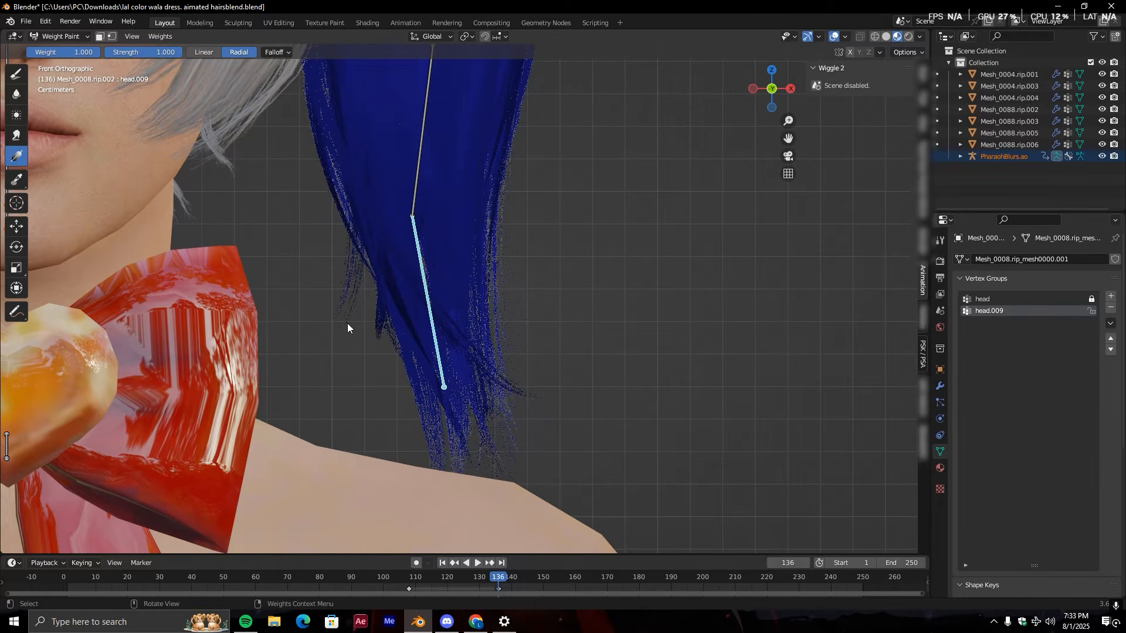
left_click_drag(431, 447, 575, 453)
left_click_drag(475, 375, 564, 423)
left_click_drag(513, 363, 607, 435)
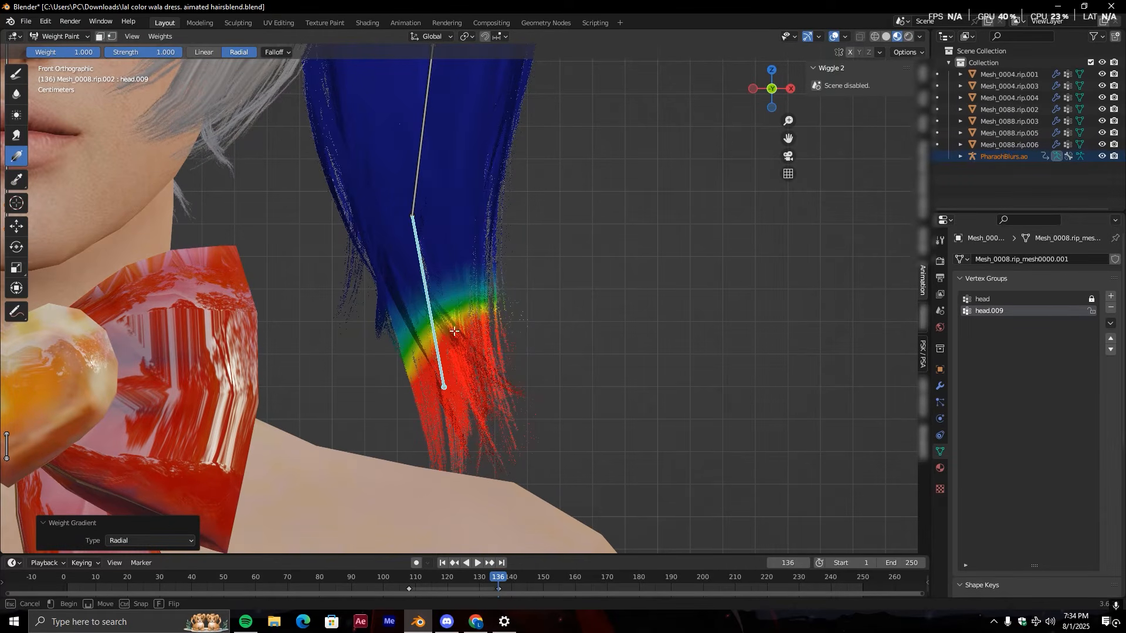
left_click_drag(445, 326, 509, 367)
left_click_drag(404, 352, 517, 415)
left_click_drag(339, 303, 435, 341)
left_click_drag(389, 282, 523, 315)
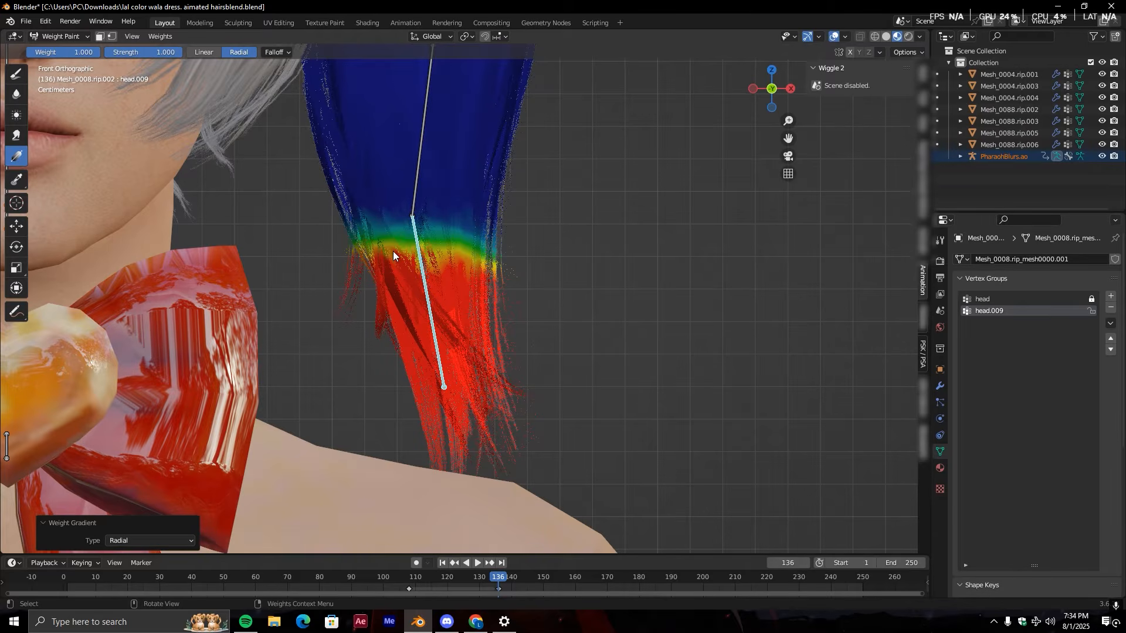
scroll(393, 253, "down", 1)
left_click_drag(421, 256, 532, 264)
left_click_drag(382, 249, 423, 271)
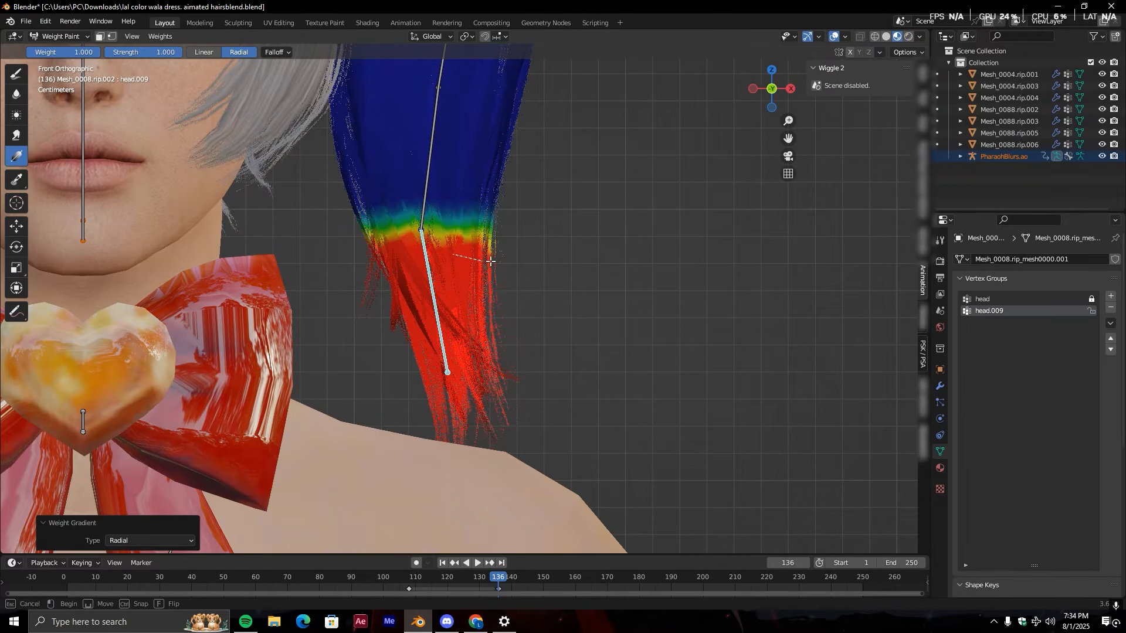
left_click_drag(487, 261, 501, 259)
- Select the head.008 bone above the tip bone and cover its +X ponytail section with radial weight gradients at weight 1.000
left_click_drag(788, 138, 524, 253)
left_click(424, 274, "ctrl")
left_click_drag(395, 270, 447, 266)
mouse_move(426, 268)
left_mouse_down()
mouse_move(481, 280)
mouse_move(516, 315)
left_mouse_up()
left_click_drag(393, 296, 431, 293)
left_click_drag(352, 282, 410, 287)
left_click_drag(339, 291, 406, 297)
left_click_drag(414, 305, 485, 297)
left_click_drag(365, 312, 431, 319)
mouse_move(381, 311)
left_mouse_down()
mouse_move(422, 311)
mouse_move(454, 275)
mouse_move(350, 272)
left_mouse_up()
left_click_drag(383, 257, 486, 303)
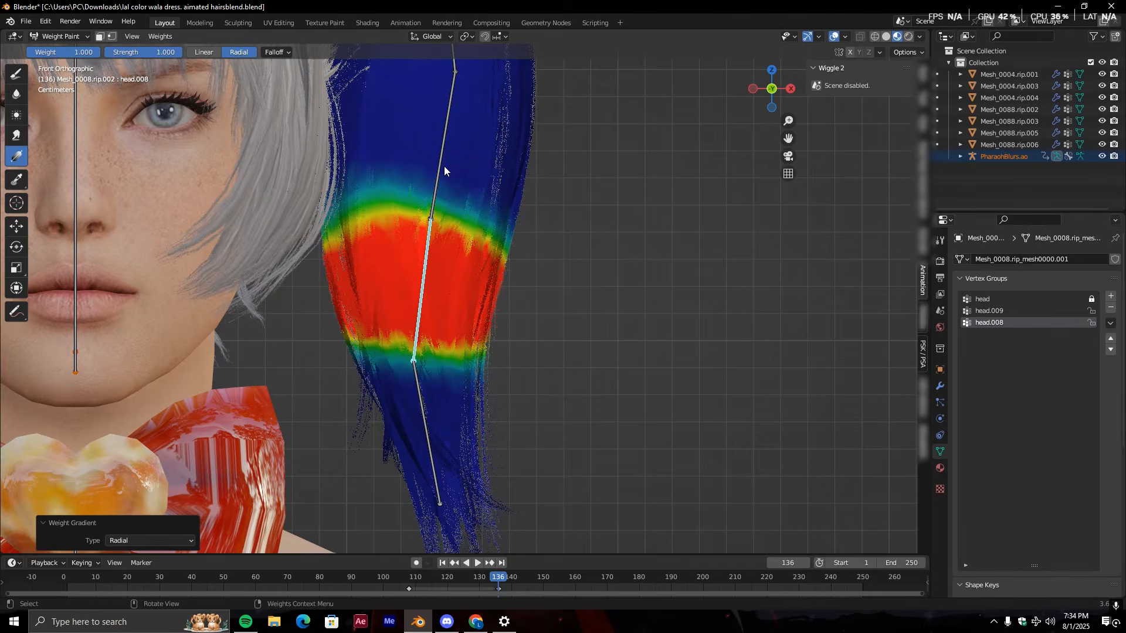
- Select the head.007 bone and apply radial weight gradients across the middle section of the +X ponytail
left_click(443, 168, "ctrl")
scroll(441, 167, "down", 2)
mouse_move(419, 183)
left_mouse_down()
mouse_move(533, 202)
mouse_move(508, 215)
left_mouse_up()
left_click_drag(434, 201, 488, 206)
left_click_drag(392, 191, 517, 202)
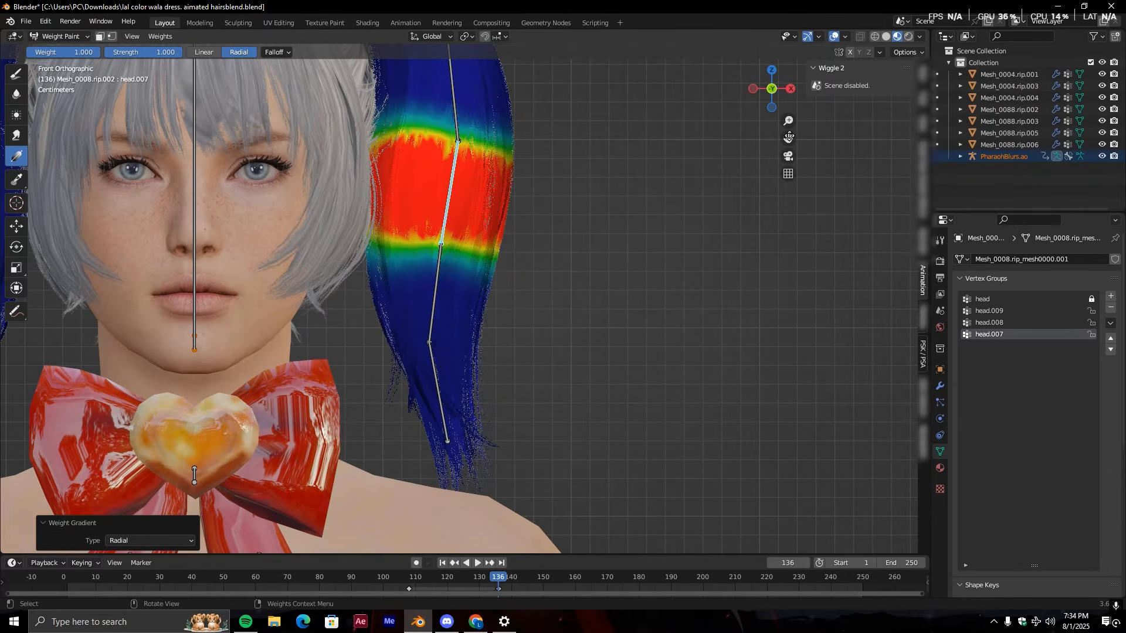
- Select the head.006 bone and apply radial weight gradients across the +X ponytail section around it
left_click_drag(788, 138, 798, 316)
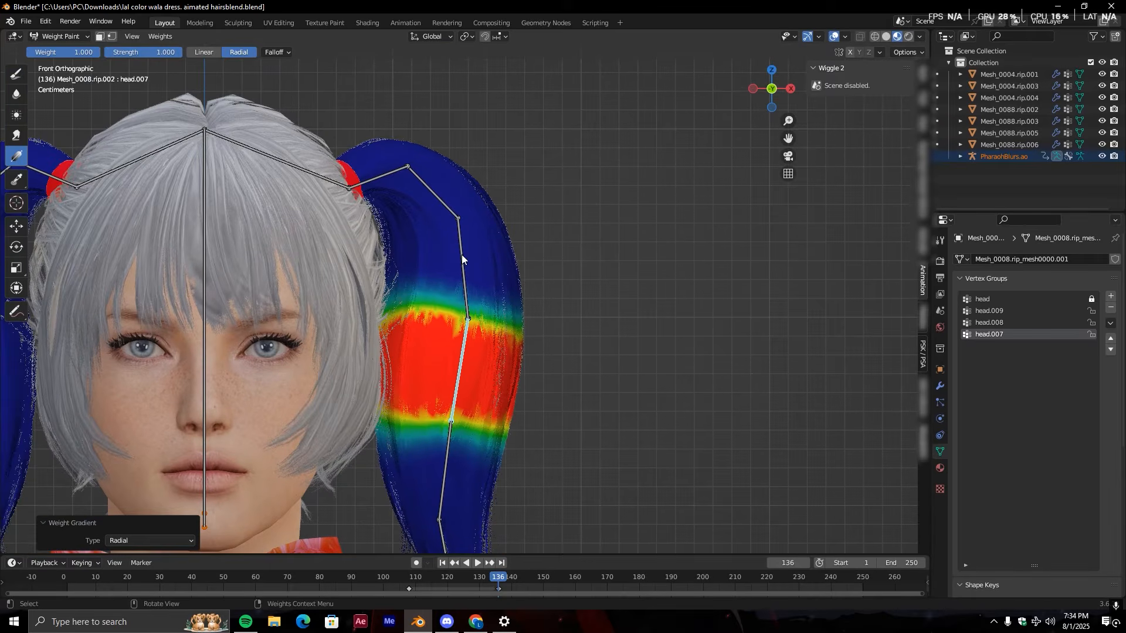
left_click(460, 255, "ctrl")
left_click_drag(403, 285, 594, 262)
left_click_drag(457, 269, 555, 270)
left_click_drag(409, 278, 502, 288)
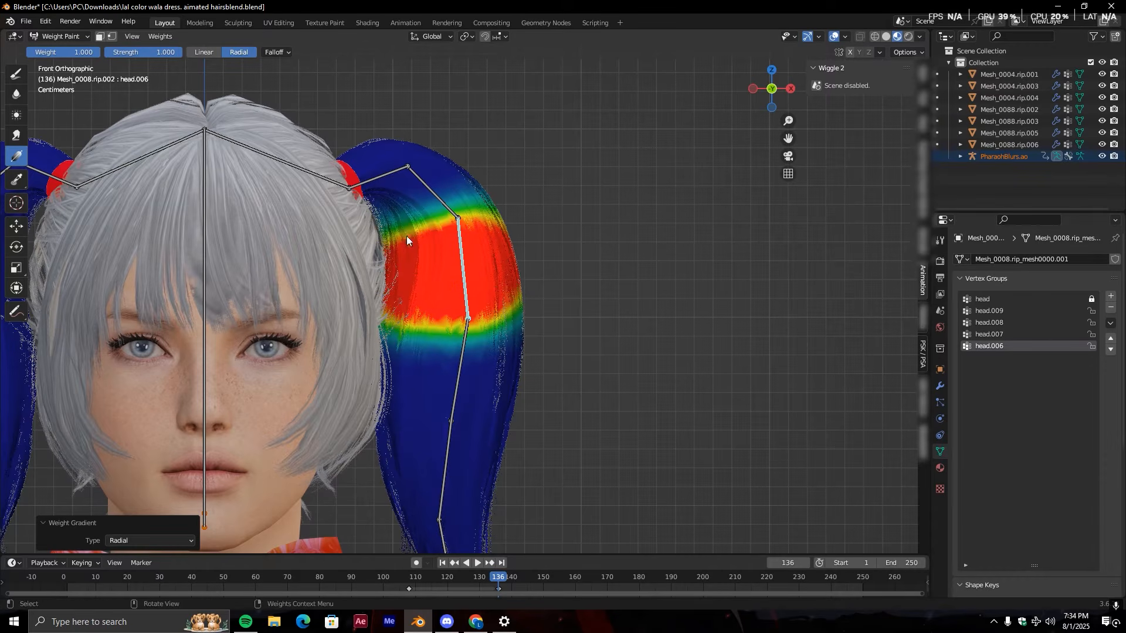
- Select the head.005 bone and apply radial weight gradients over the upper bend of the +X ponytail
left_click(436, 195, "ctrl")
left_click_drag(417, 206, 446, 165)
left_click_drag(405, 224, 434, 191)
left_click_drag(393, 232, 400, 179)
left_click_drag(389, 217, 444, 205)
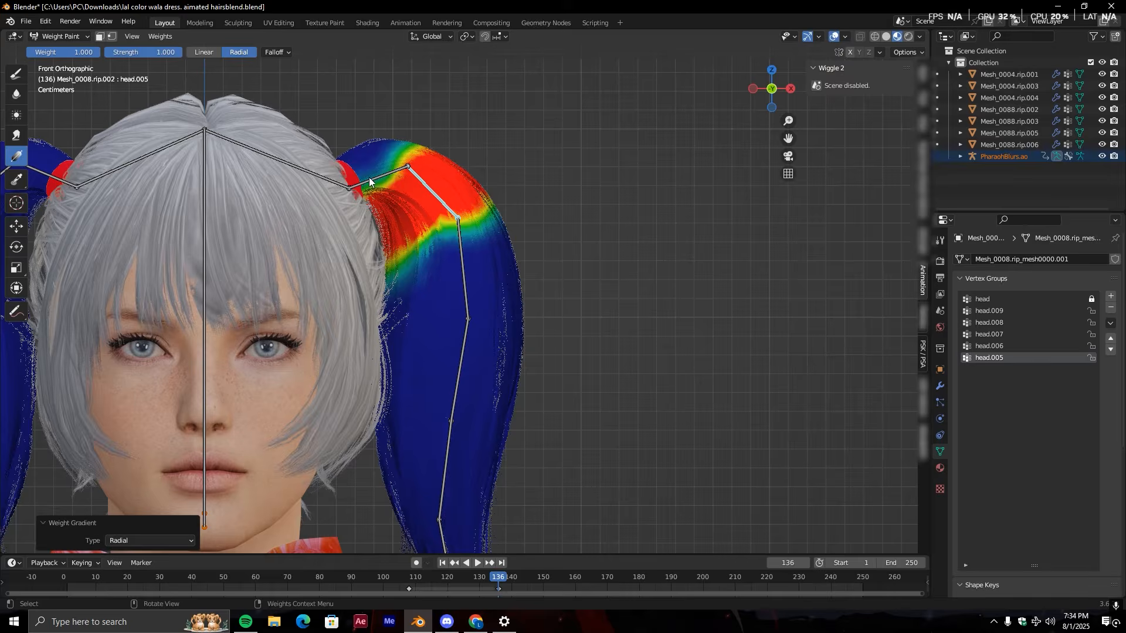
- Select the head.004 bone and apply a radial weight gradient at the +X ponytail's root beside the hair tie
left_click(370, 181, "ctrl")
middle_click_drag(359, 188, 305, 170)
left_click_drag(348, 177, 318, 203)
mouse_move(319, 203)
middle_mouse_down()
mouse_move(385, 247)
mouse_move(338, 235)
mouse_move(330, 195)
middle_mouse_up()
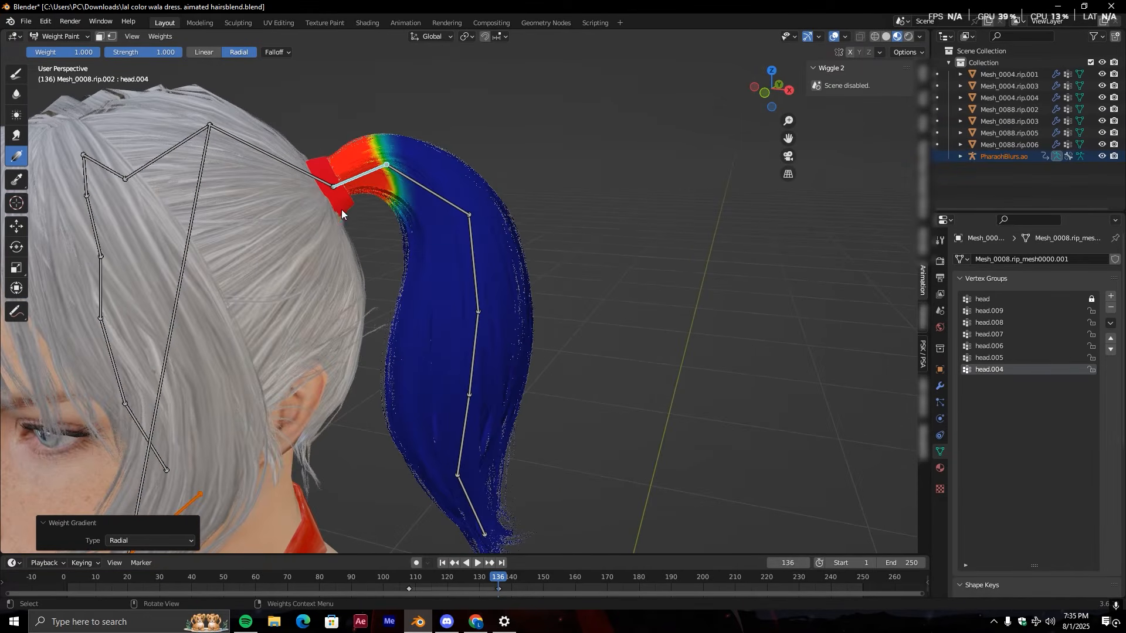
middle_click_drag(328, 248, 356, 268)
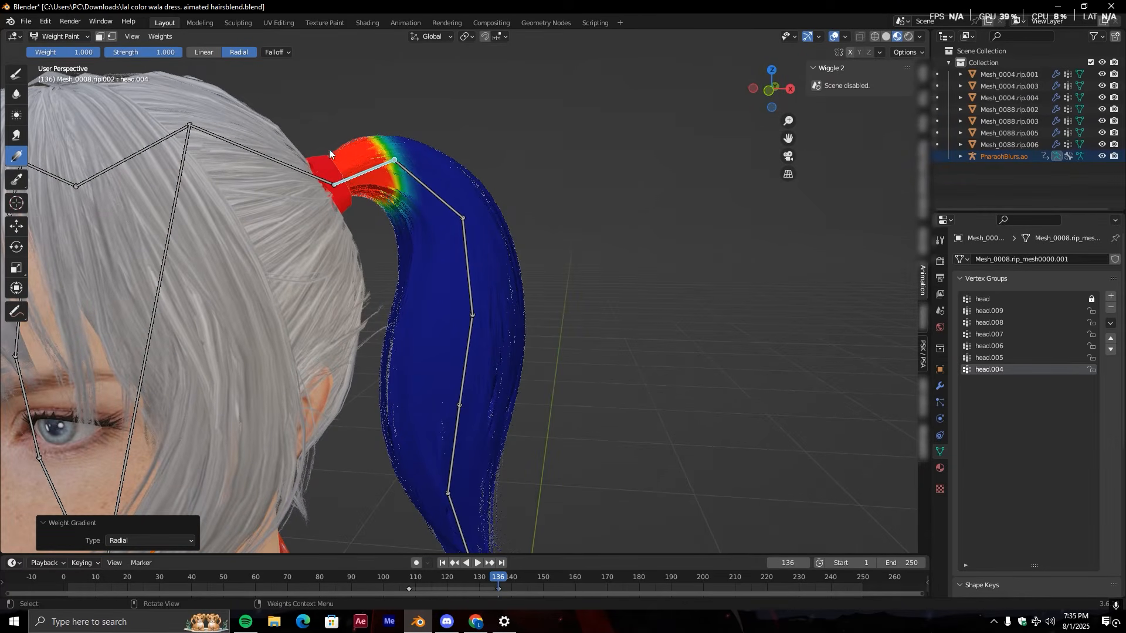
middle_click_drag(343, 210, 351, 236)
- Switch to Object Mode in the front view, reselect the armature and ponytail mesh, and re-enter Weight Paint mode
middle_click_drag(329, 177, 404, 165)
middle_click_drag(290, 169, 2, 75)
left_click(71, 36)
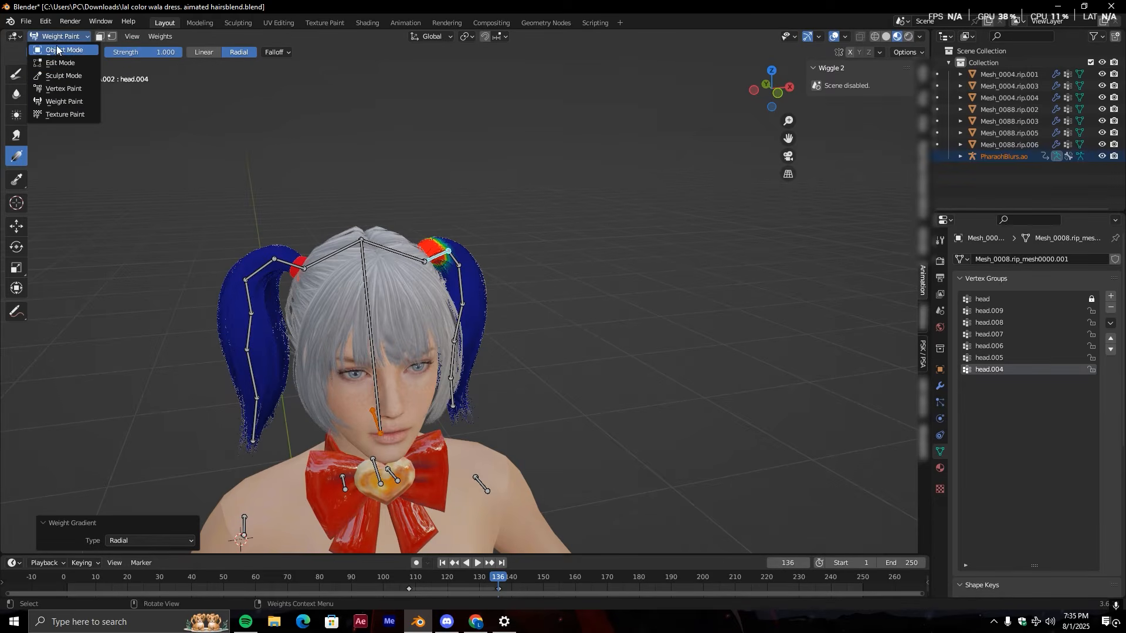
left_click(61, 62)
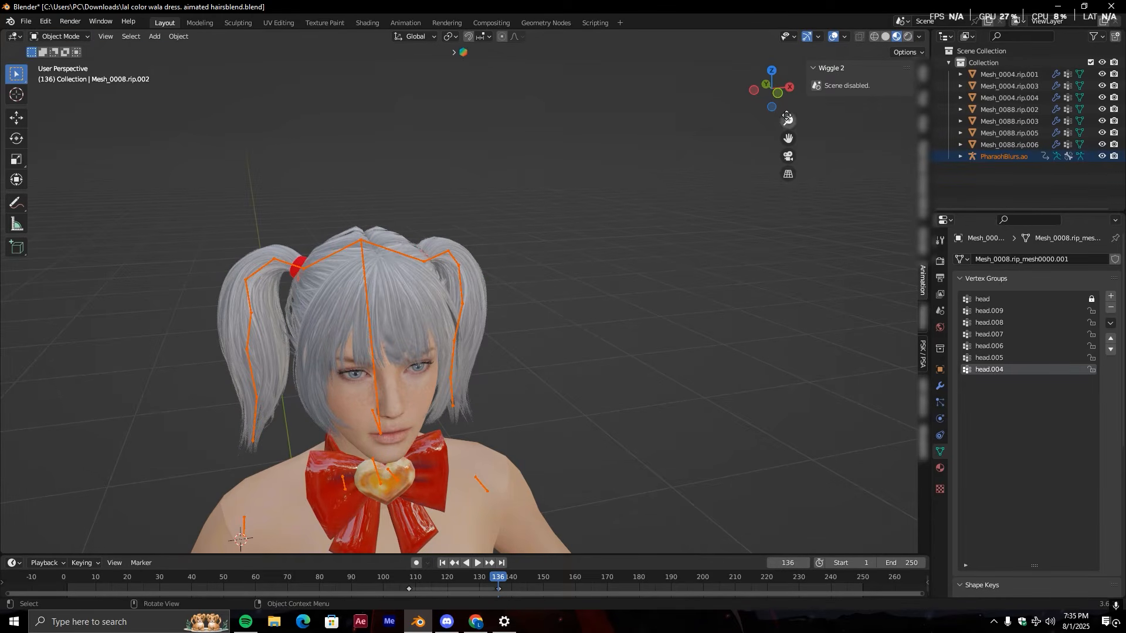
left_click(780, 90)
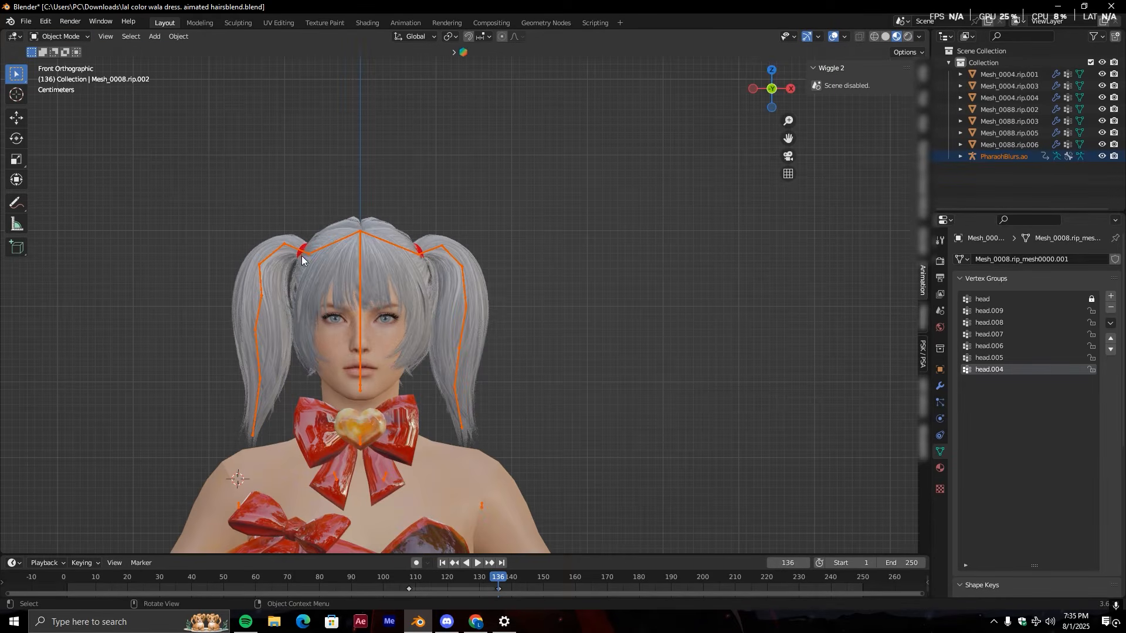
left_click(62, 36)
left_click(162, 193)
left_click(253, 427)
left_click(265, 405, "shift")
left_click(48, 37)
left_click(60, 101)
- Try applying radial weight gradients over the -X ponytail's tip with head.004 as the active group
middle_click_drag(480, 502, 592, 370, "shift")
scroll(576, 288, "up", 7)
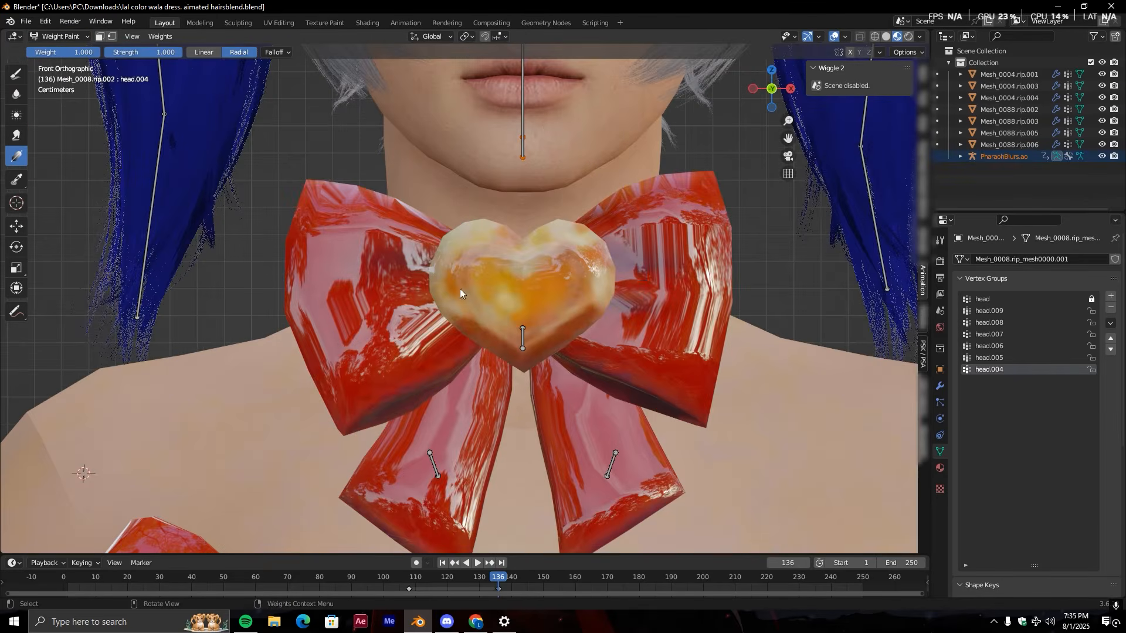
middle_click_drag(576, 289, 736, 423, "shift")
left_click_drag(298, 444, 352, 293)
mouse_move(305, 381)
left_mouse_down()
mouse_move(351, 337)
mouse_move(493, 345)
left_mouse_up()
left_click_drag(274, 284, 352, 235)
- Select the head.015 bone and cover the -X ponytail section around it with radial weight gradients
scroll(340, 205, "down", 1)
left_click(337, 195, "ctrl")
left_click_drag(312, 181, 391, 191)
left_click_drag(359, 187, 458, 210)
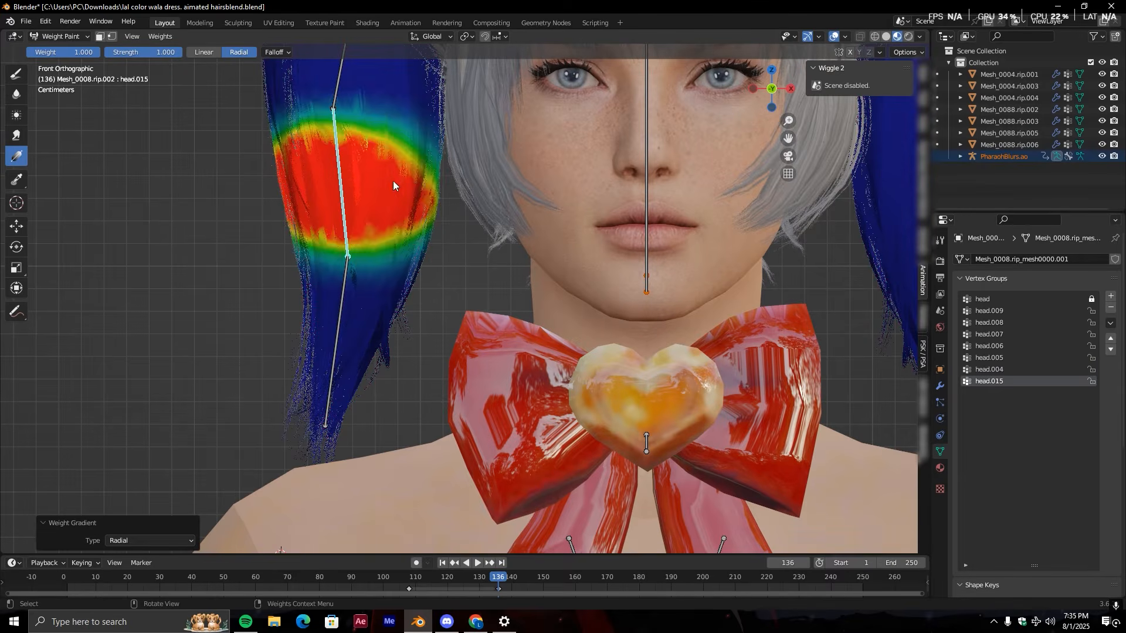
left_click_drag(355, 138, 437, 149)
left_click_drag(351, 232, 419, 241)
- Select the head.014 bone, apply radial weight gradients across its -X ponytail section, and undo the last stroke
middle_click_drag(745, 128, 730, 381, "shift")
left_click(329, 297, "ctrl")
left_click_drag(278, 291, 404, 311)
left_click_drag(364, 294, 446, 305)
left_click_drag(305, 322, 375, 329)
key("ctrl+z")
- Apply radial weight gradients for the head.013 bone across its section of the upper -X ponytail
left_click_drag(280, 196, 382, 208)
left_click(335, 211, "ctrl")
mouse_move(353, 220)
left_mouse_down()
mouse_move(413, 223)
mouse_move(399, 223)
left_mouse_up()
- Select the head.012 bone and apply radial weight gradients over the upper bend of the -X ponytail
left_click(367, 138, "ctrl")
left_click_drag(354, 149, 452, 193)
middle_click_drag(376, 177, 417, 192)
left_click_drag(386, 122, 432, 170)
- Select the head.011 bone and apply a radial weight gradient at the -X ponytail's root beside the hair tie
left_click(478, 111, "ctrl")
left_click_drag(468, 111, 514, 116)
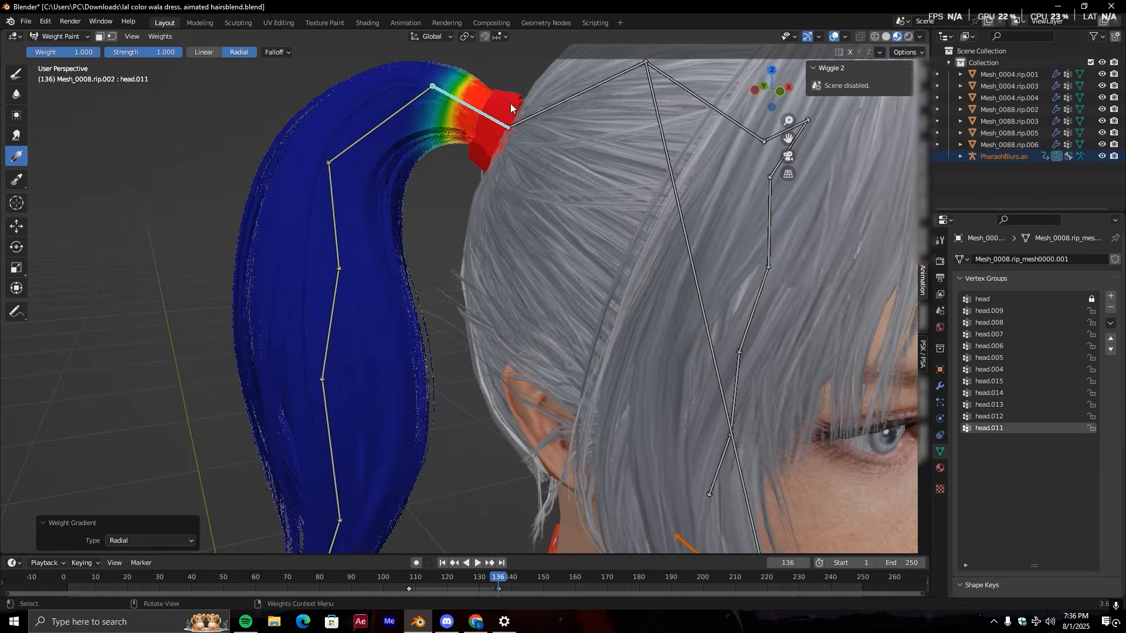
middle_click_drag(519, 163, 466, 351)
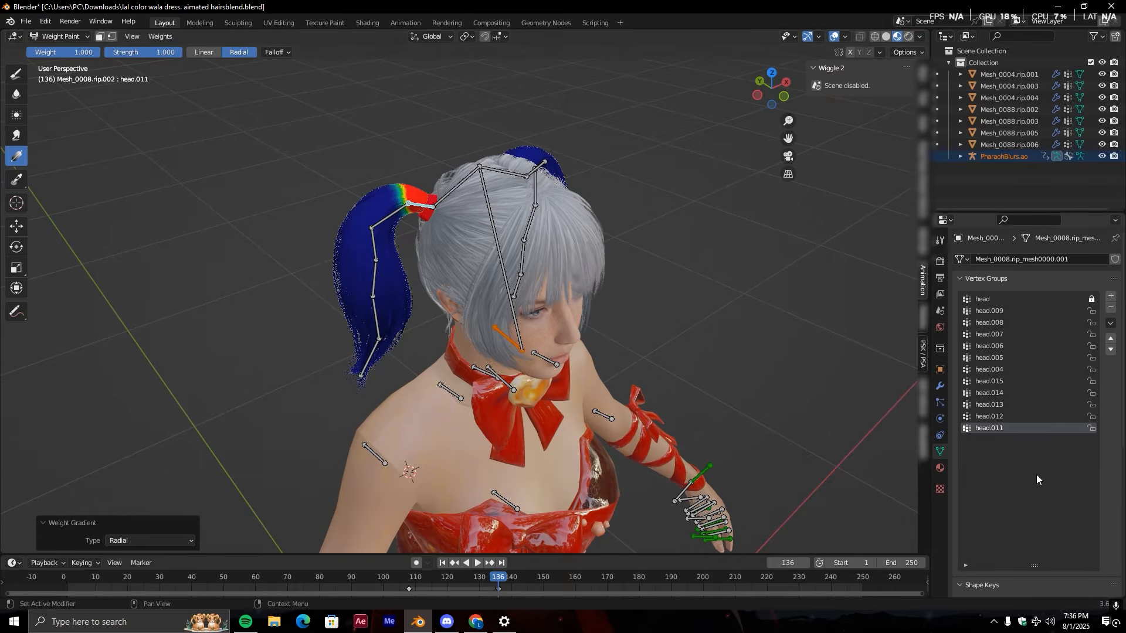
- Check the weights of the vertex groups head.009 through head.004 one by one from behind the character
middle_click_drag(336, 424, 87, 331)
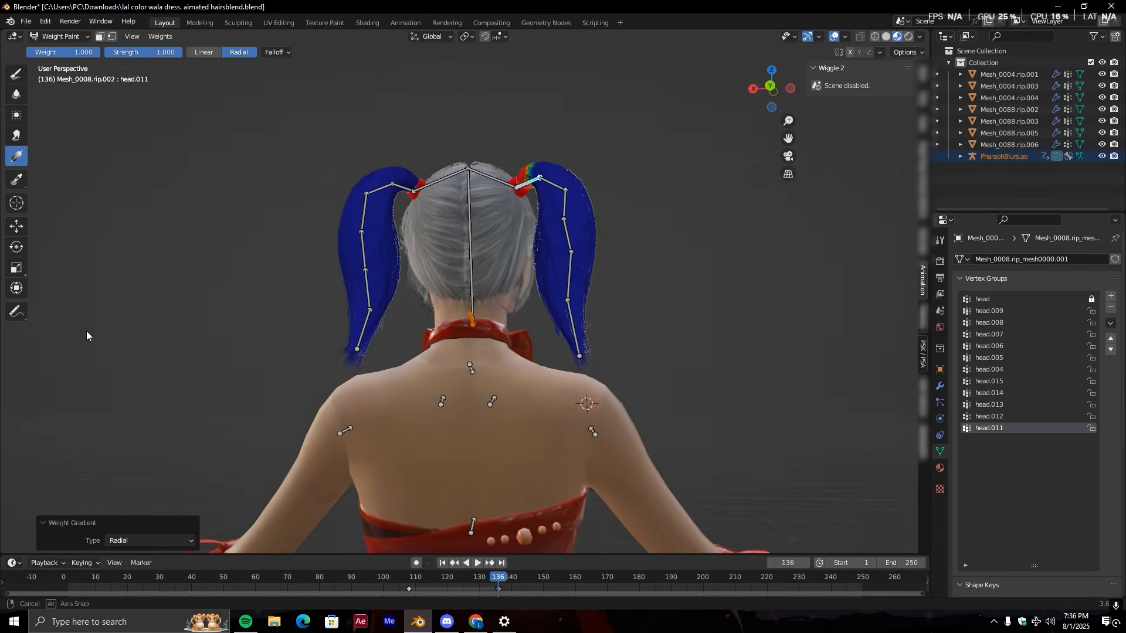
left_click(1011, 312)
left_click(1010, 320)
left_click(1012, 331)
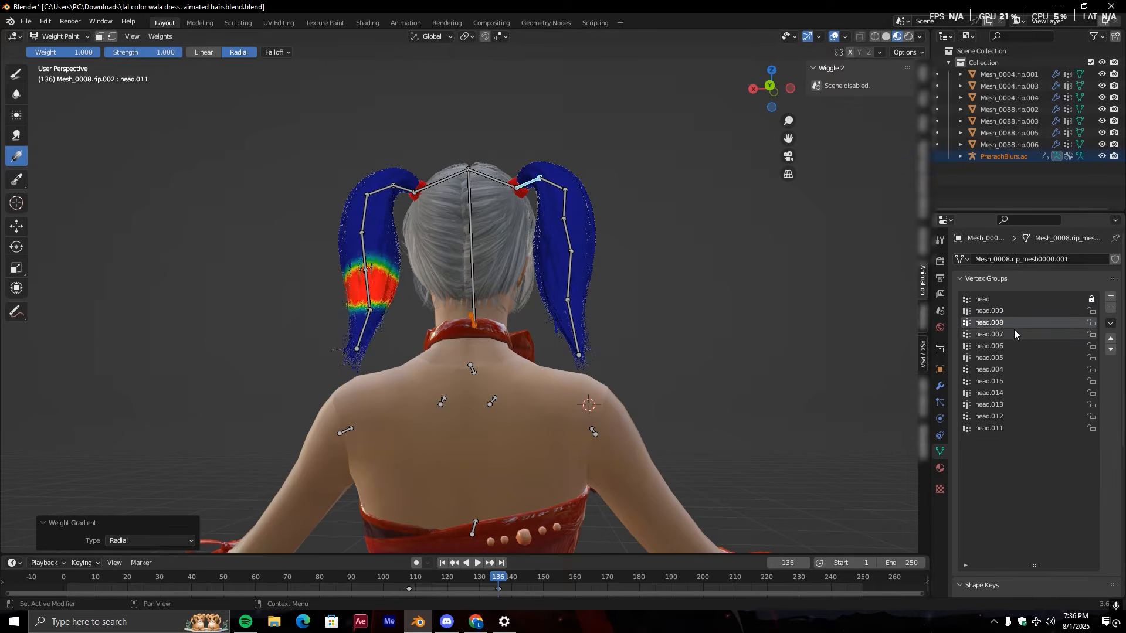
left_click(1013, 346)
left_click(1014, 358)
left_click(1018, 368)
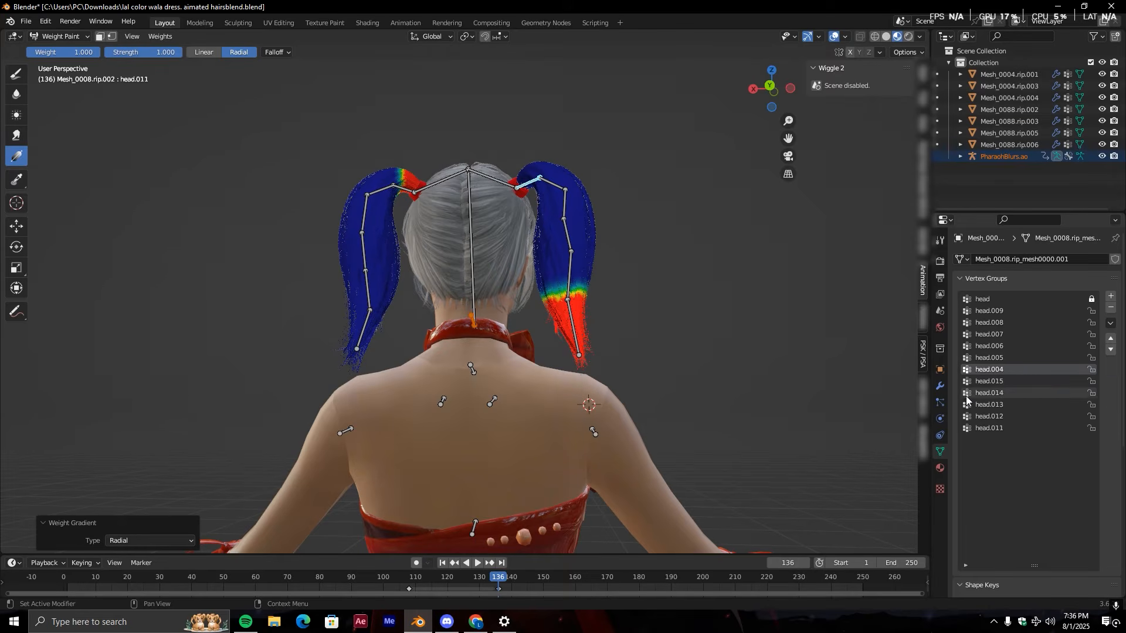
- Compare the weights of the root bones head.004 and head.011 on both ponytails from several angles
middle_click_drag(659, 371, 370, 213)
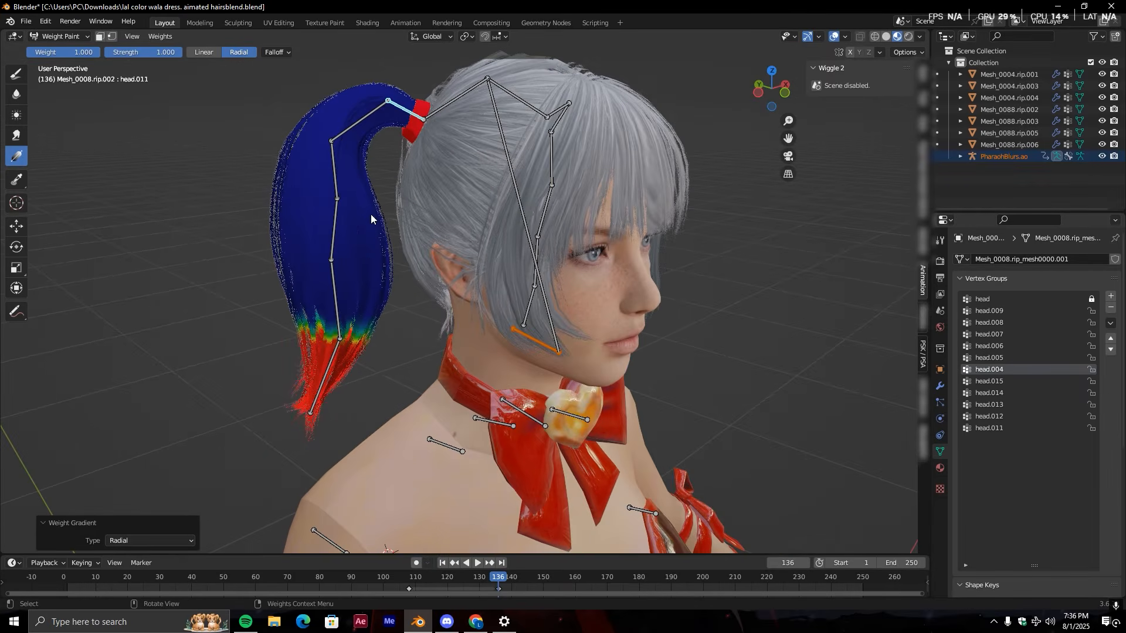
middle_click_drag(342, 398, 316, 394)
middle_click_drag(251, 156, 398, 197)
left_click(387, 185, "ctrl")
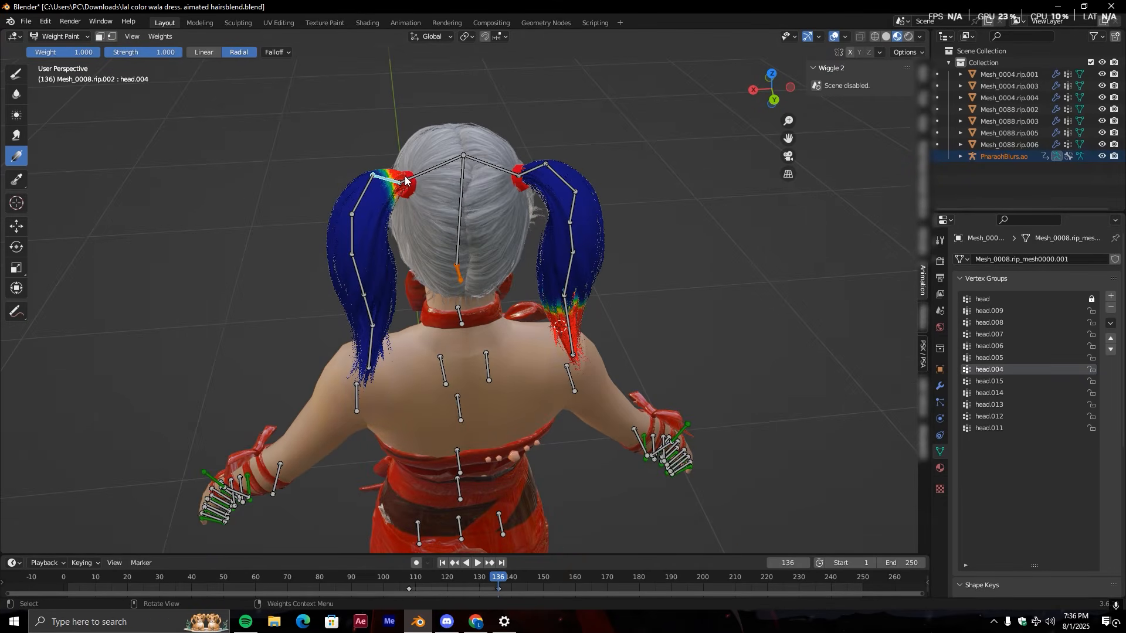
left_click(539, 173, "ctrl")
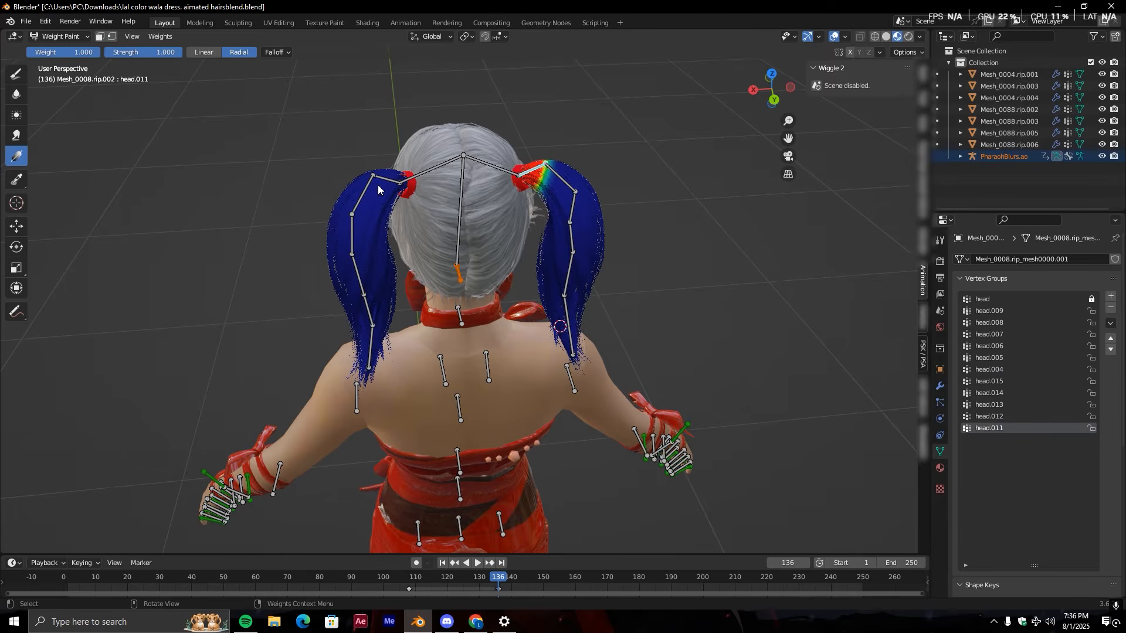
- Remove the stray head.004 weight from the -X ponytail's tip with a radial gradient in Subtract mode
left_click(393, 186, "ctrl")
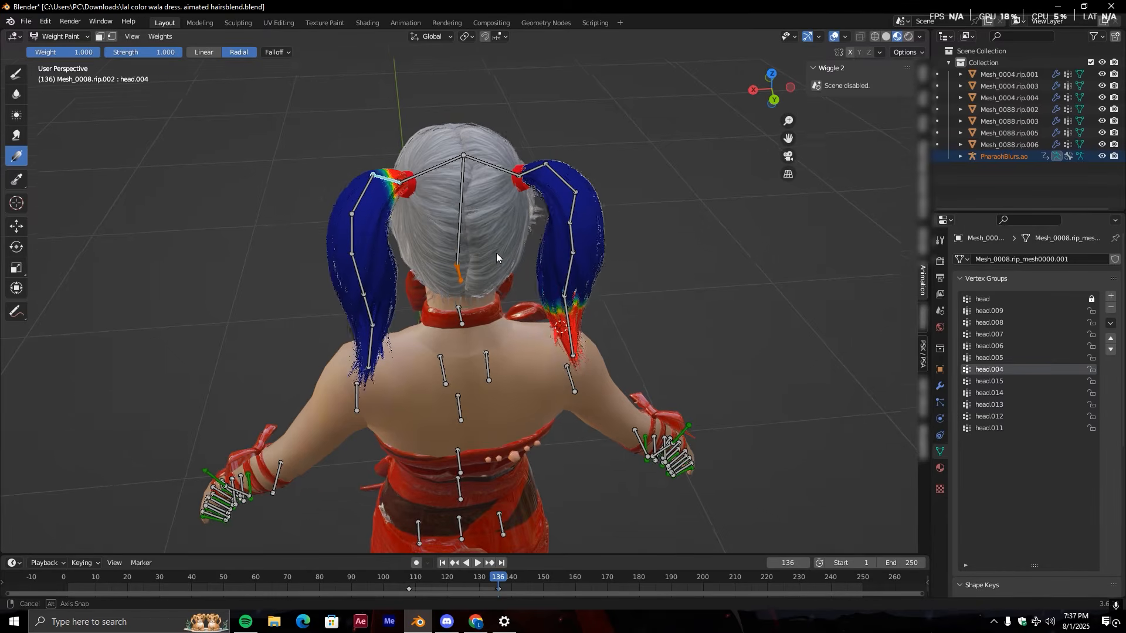
middle_click_drag(497, 256, 513, 237)
left_click(16, 74)
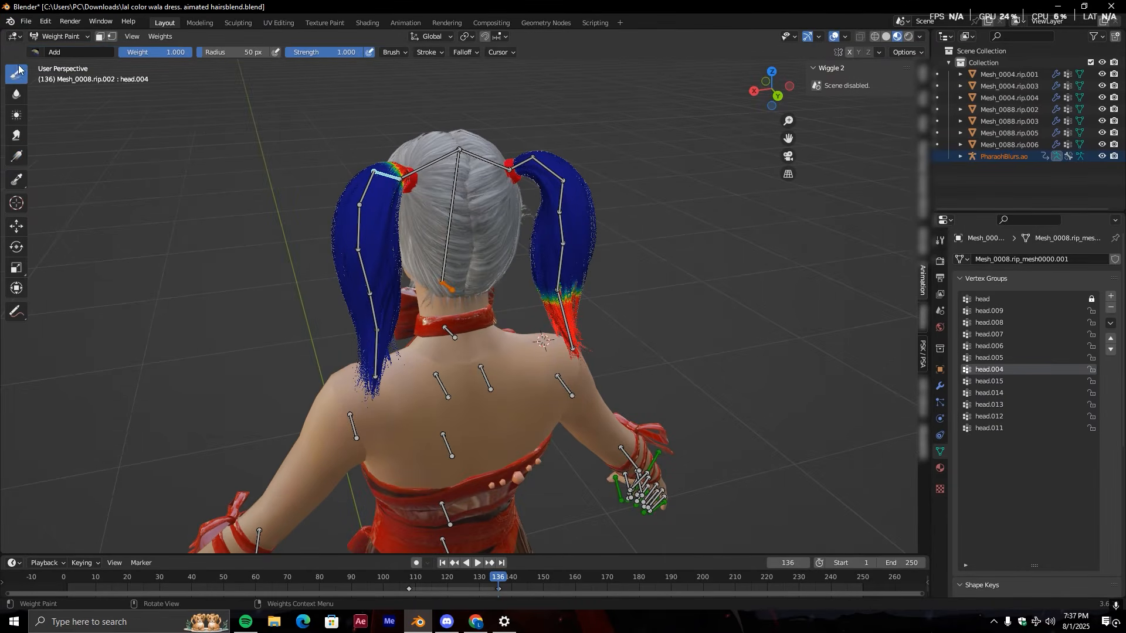
left_click(36, 52)
left_click(335, 91)
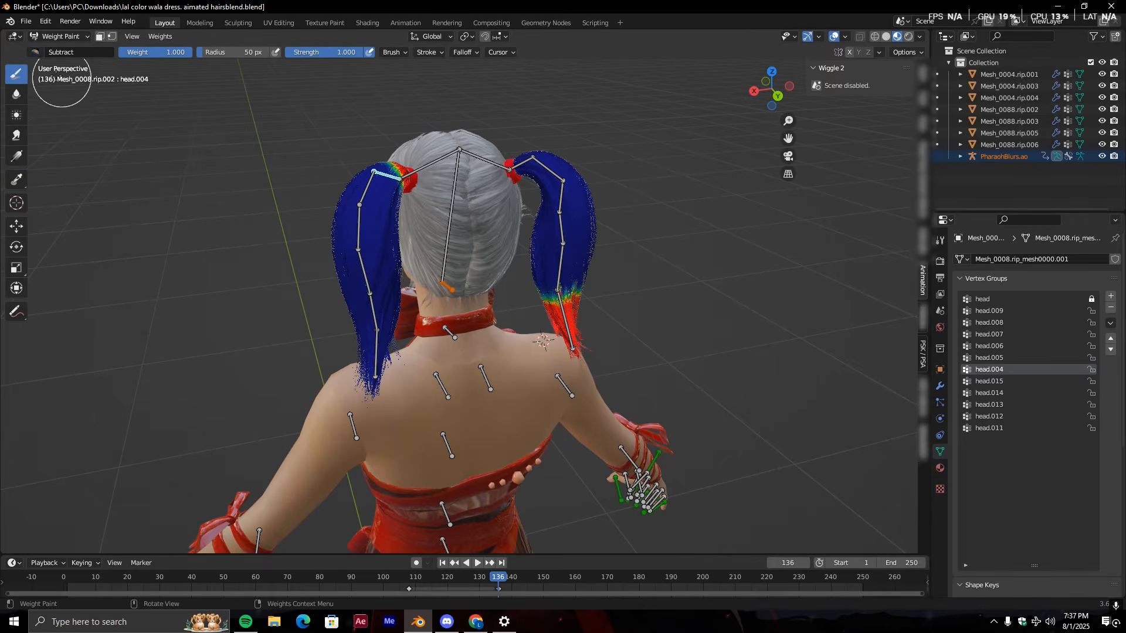
left_click(20, 159)
left_click_drag(570, 317, 638, 469)
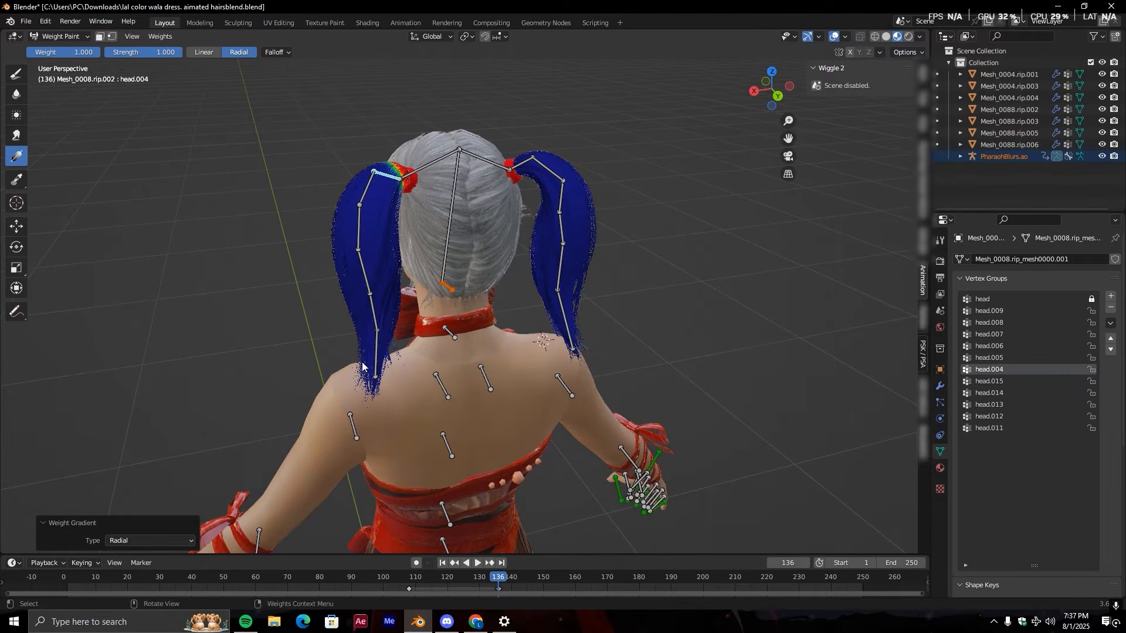
- Check the weights of the vertex groups head.015 through head.011 one by one on the -X ponytail
left_click(677, 340)
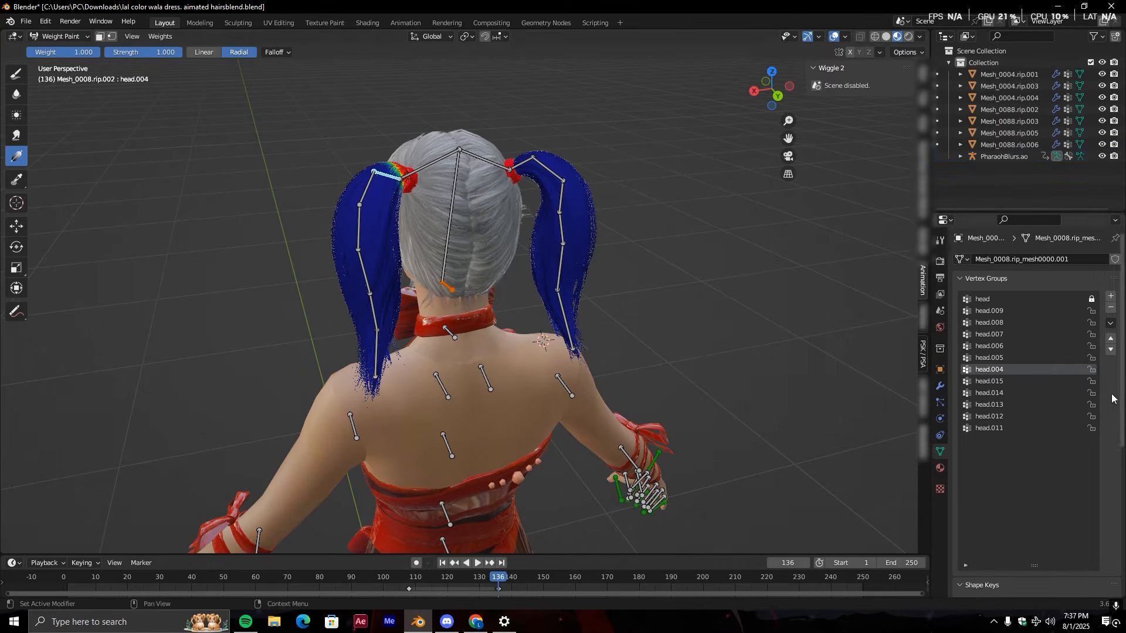
left_click(1053, 380)
left_click(1012, 391)
left_click(1014, 402)
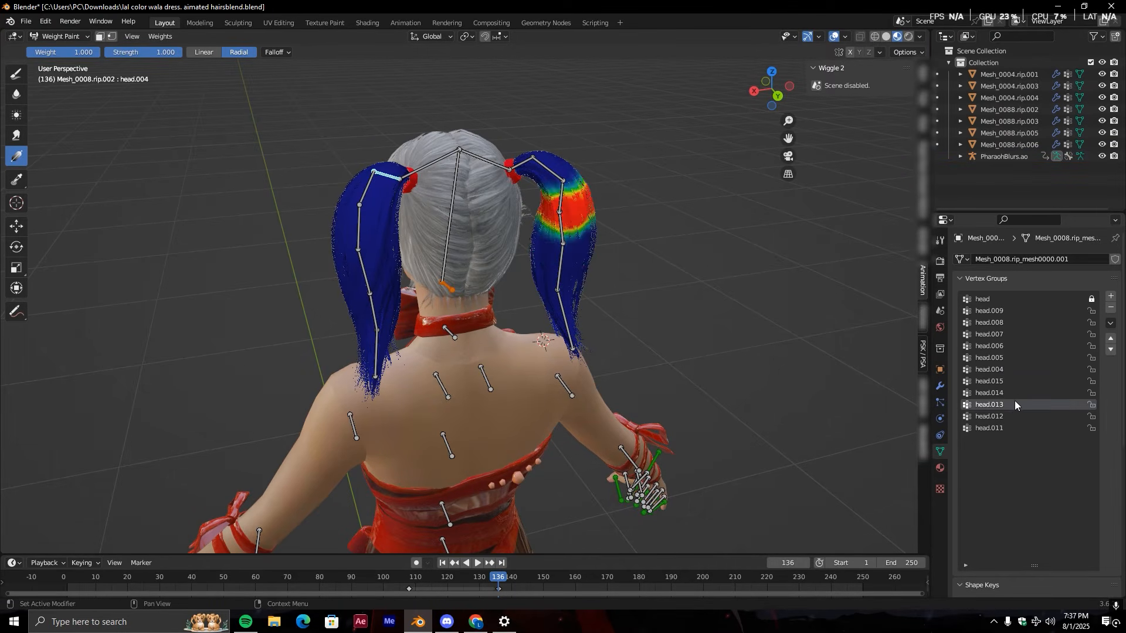
left_click(1017, 415)
left_click(1019, 429)
middle_click_drag(624, 438, 663, 362)
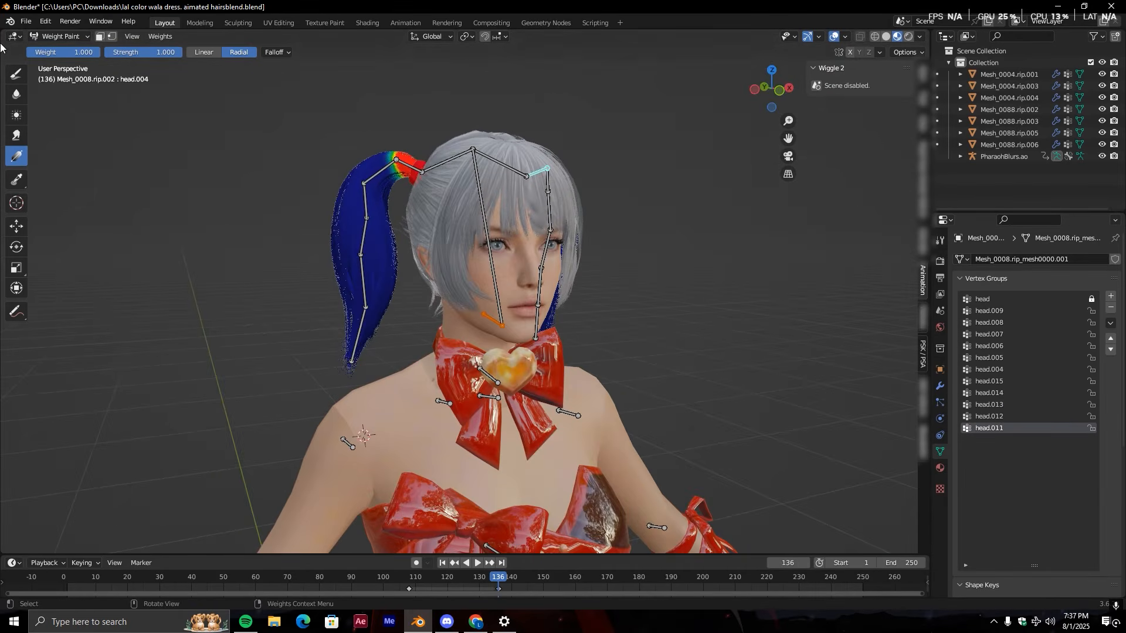
- Return the ponytail mesh to Object Mode and select the PharaohBlurs.ao armature
left_click(70, 36)
left_click(56, 56)
scroll(461, 322, "down", 5)
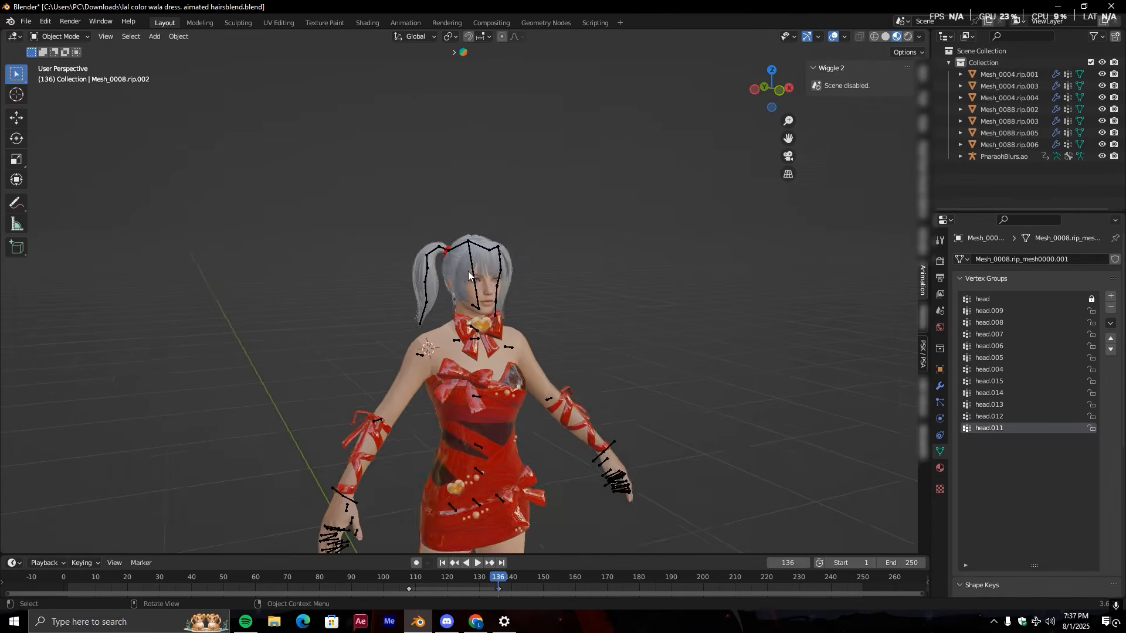
scroll(547, 245, "up", 3)
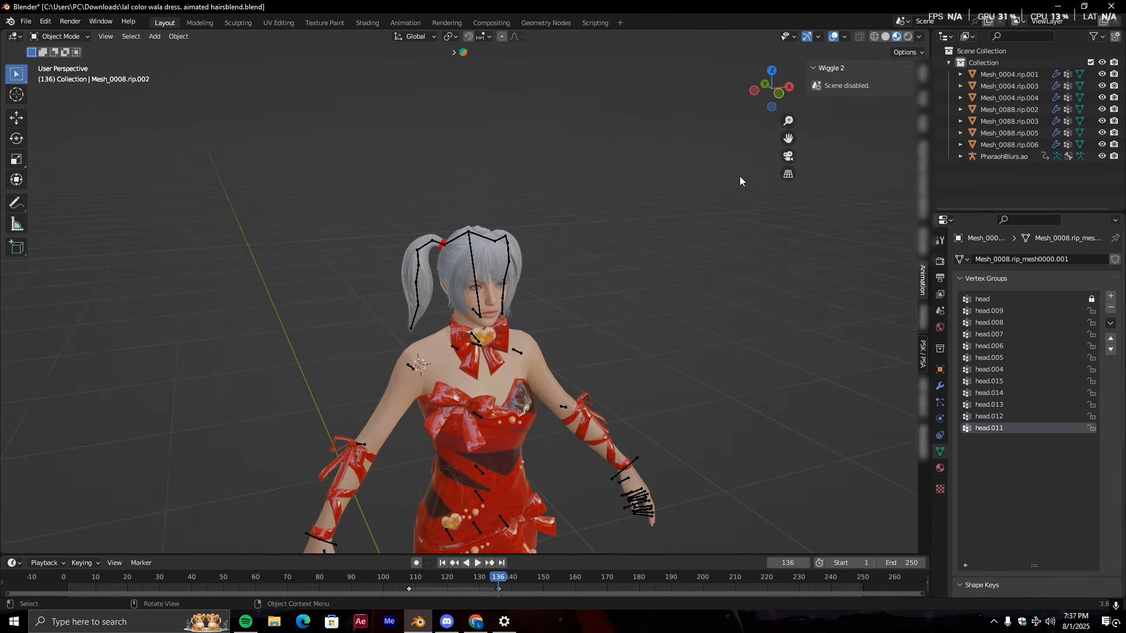
left_click_drag(788, 138, 782, 175)
middle_click_drag(783, 175, 652, 178, "ctrl")
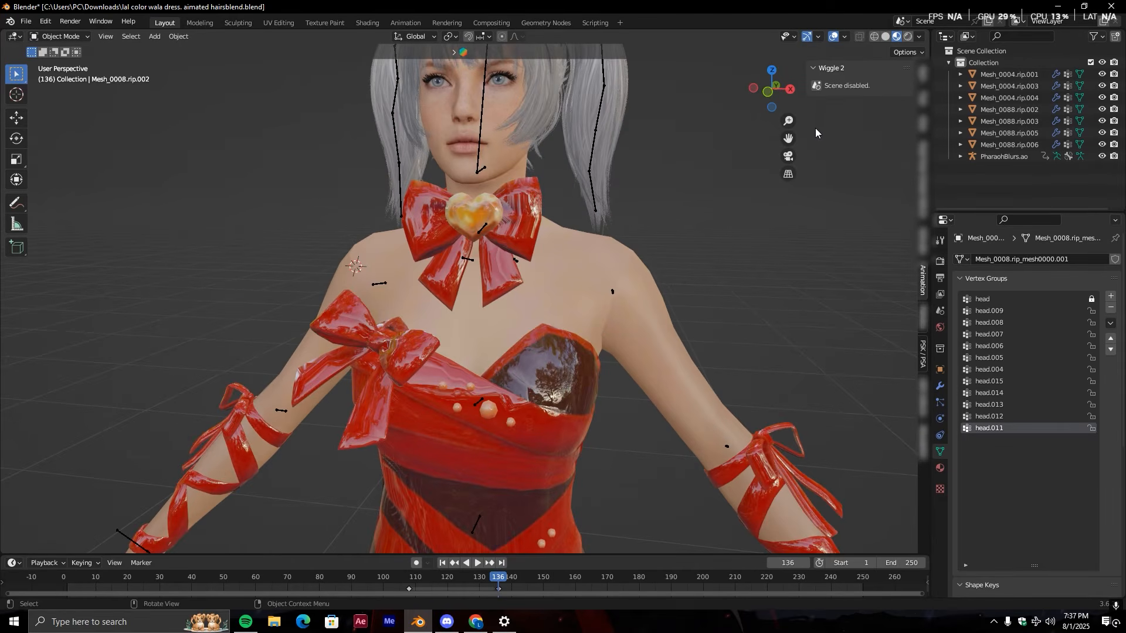
key("KP_Decimal")
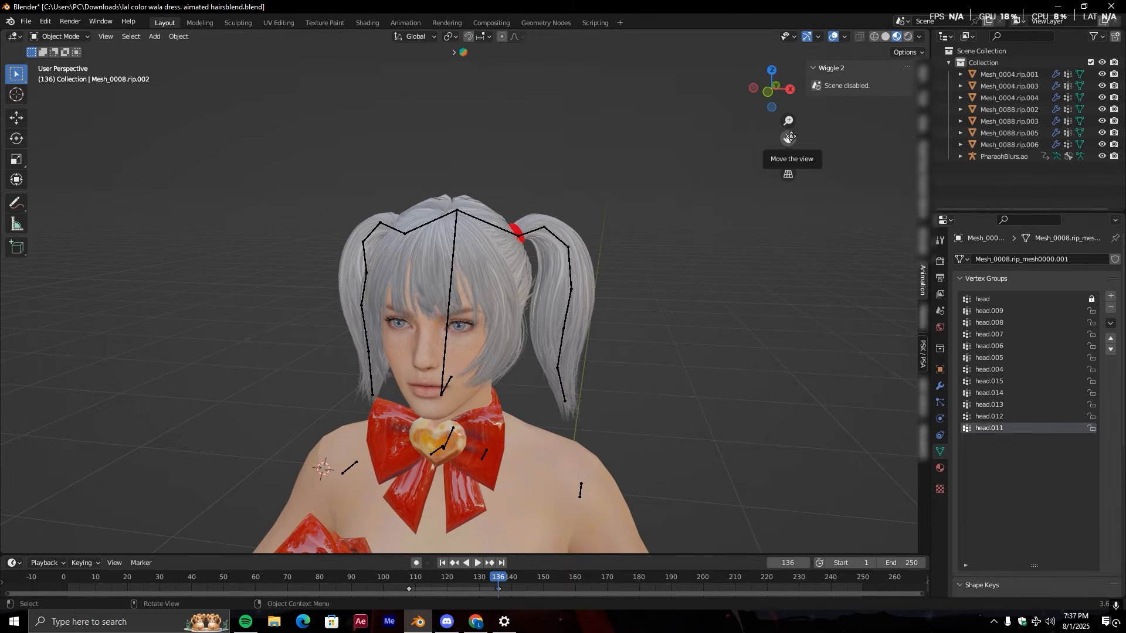
middle_click_drag(560, 273, 578, 226)
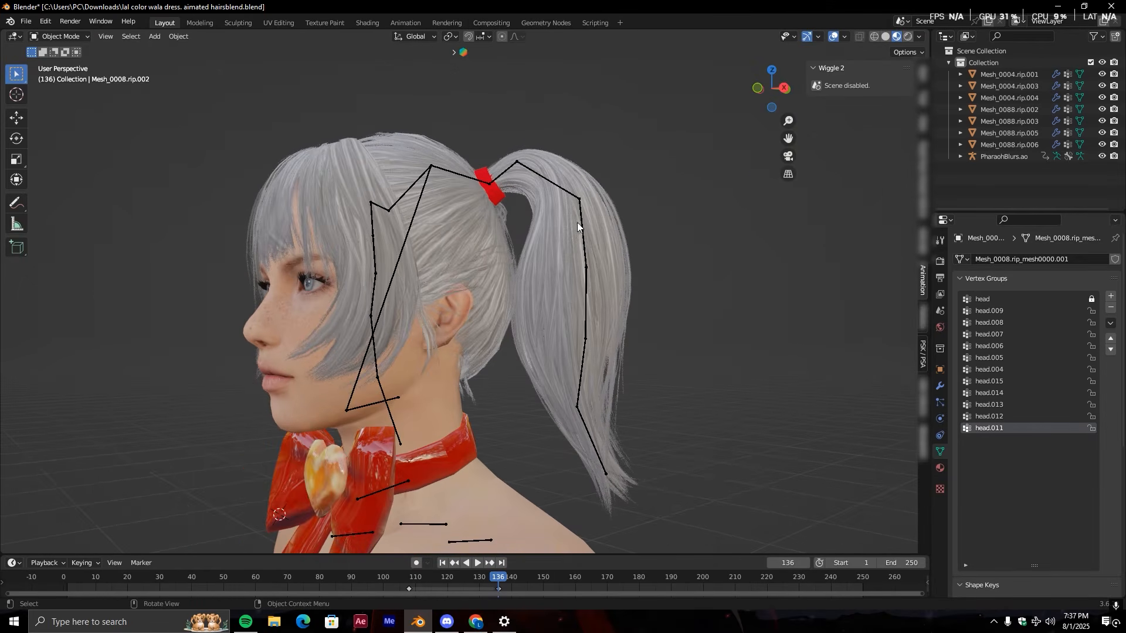
left_click(590, 444)
- Examine the character and the bone chains of both ponytails from the front
middle_click_drag(544, 450, 728, 233)
scroll(583, 425, "down", 5)
scroll(642, 460, "up", 5)
scroll(641, 460, "down", 5)
left_click_drag(787, 141, 803, 1)
scroll(611, 312, "down", 1)
scroll(602, 324, "up", 1)
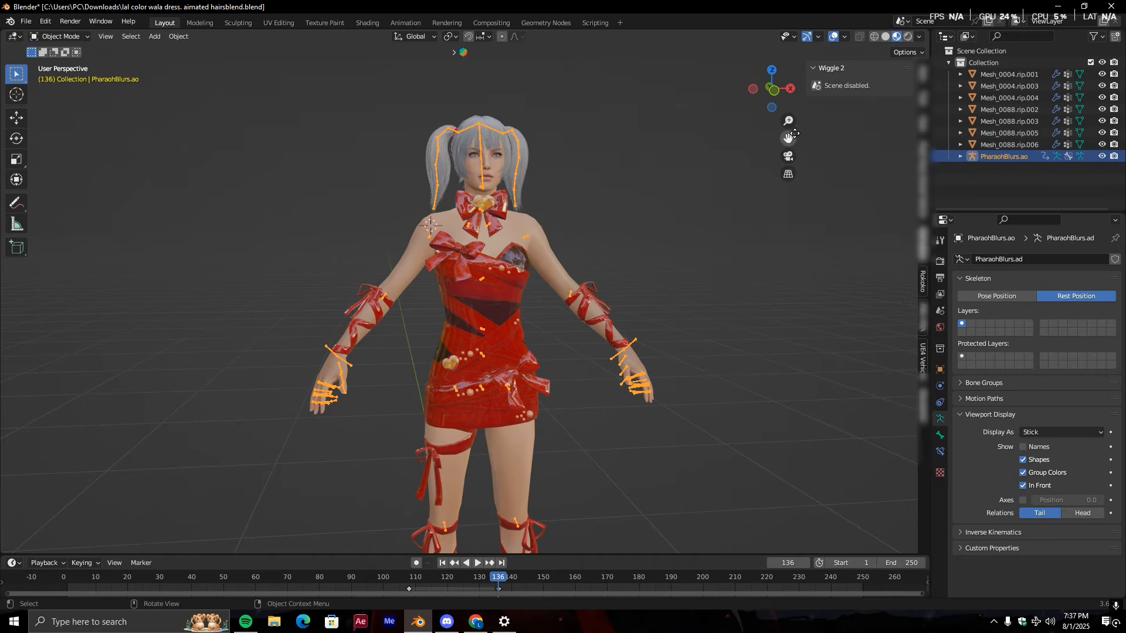
left_click_drag(791, 136, 802, 343)
scroll(664, 241, "up", 5)
middle_click_drag(664, 241, 701, 188)
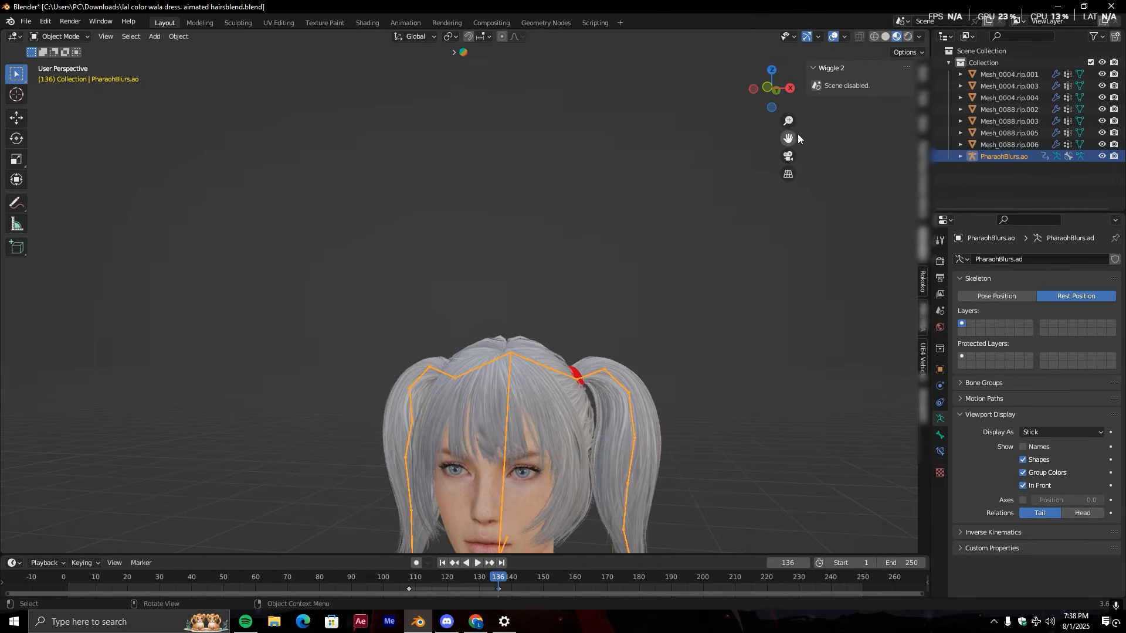
left_click_drag(794, 135, 641, 12)
middle_click_drag(575, 329, 519, 423)
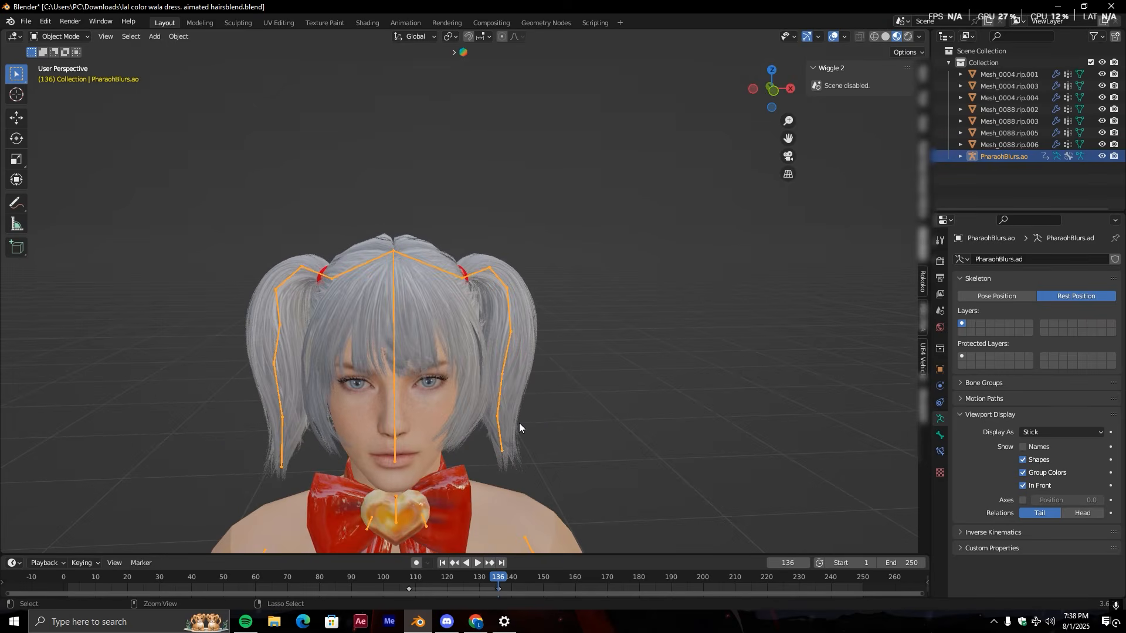
- Put the PharaohBlurs.ao armature into Pose Mode and view both ponytails from behind
key("ctrl+Tab")
left_click(55, 36)
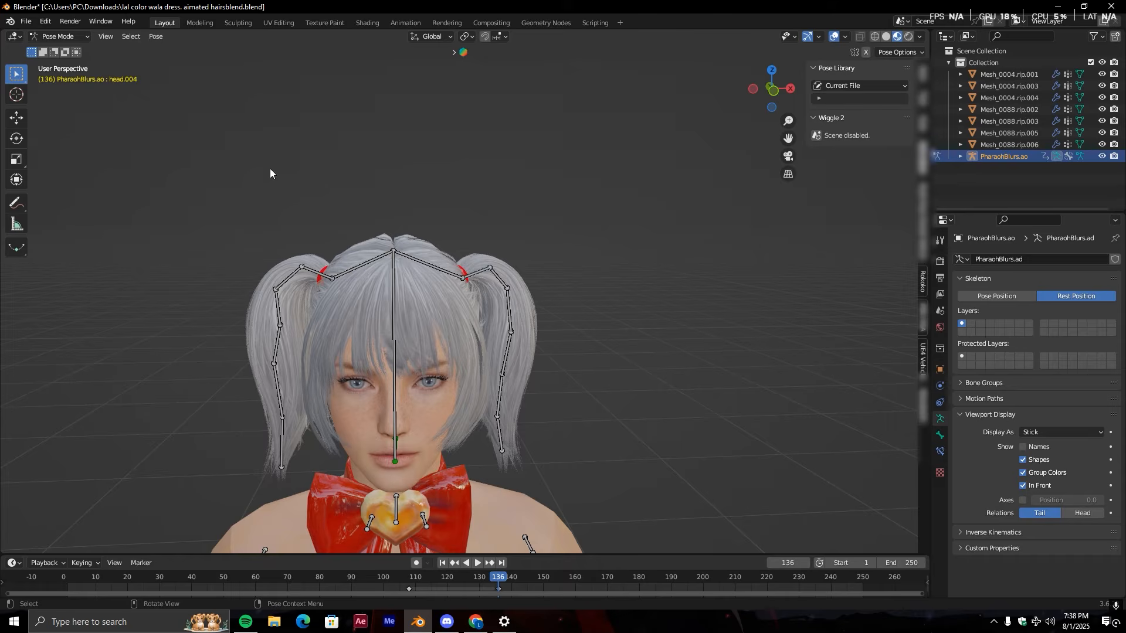
key("ctrl+Tab")
left_click(613, 356)
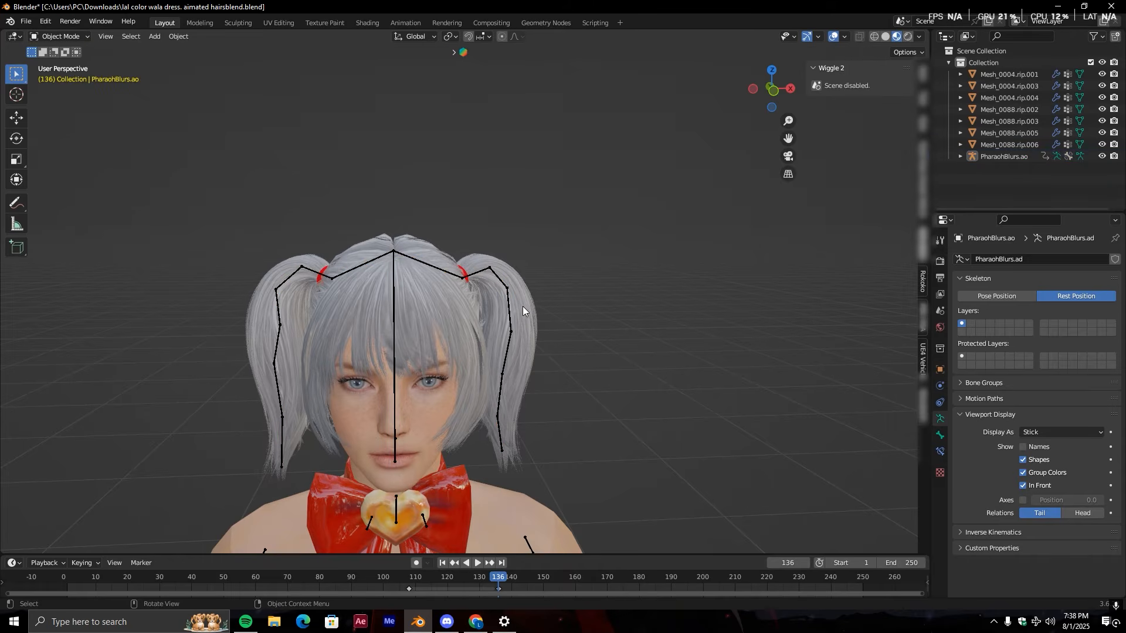
left_click(507, 310)
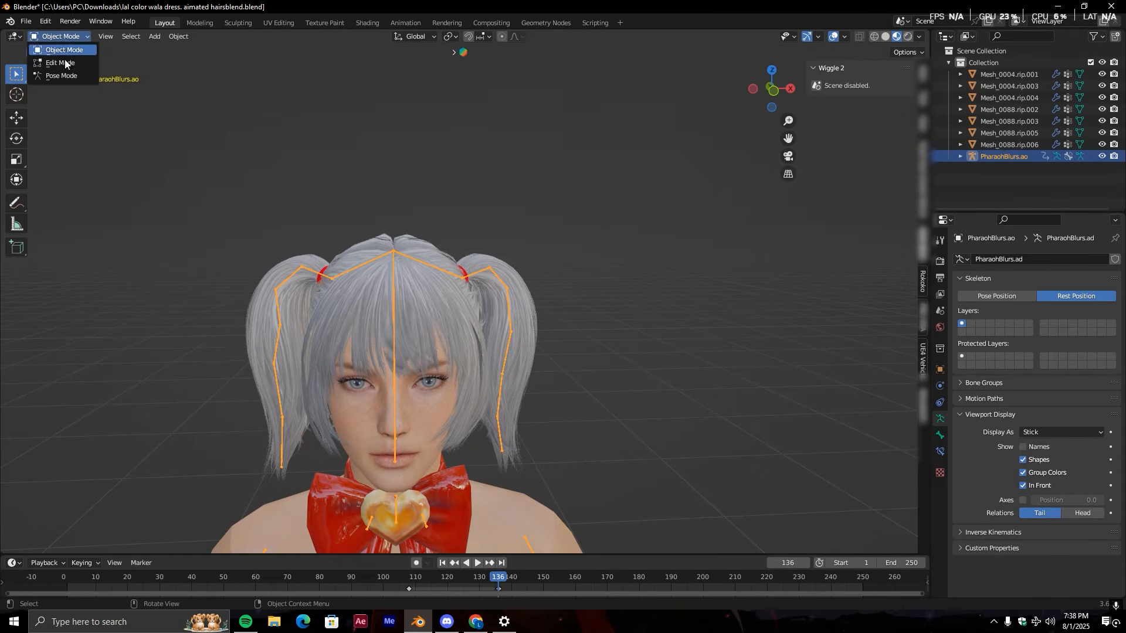
left_click(66, 75)
left_click_drag(787, 135, 788, 53)
middle_click_drag(466, 438, 253, 447)
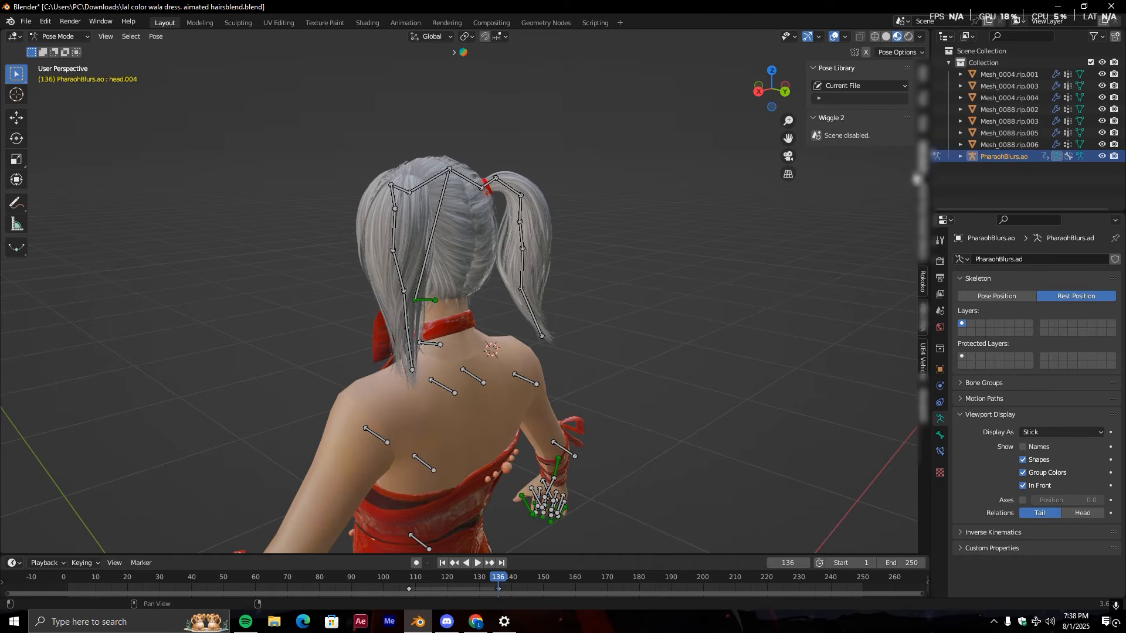
left_click_drag(788, 139, 774, 150)
scroll(572, 351, "up", 3)
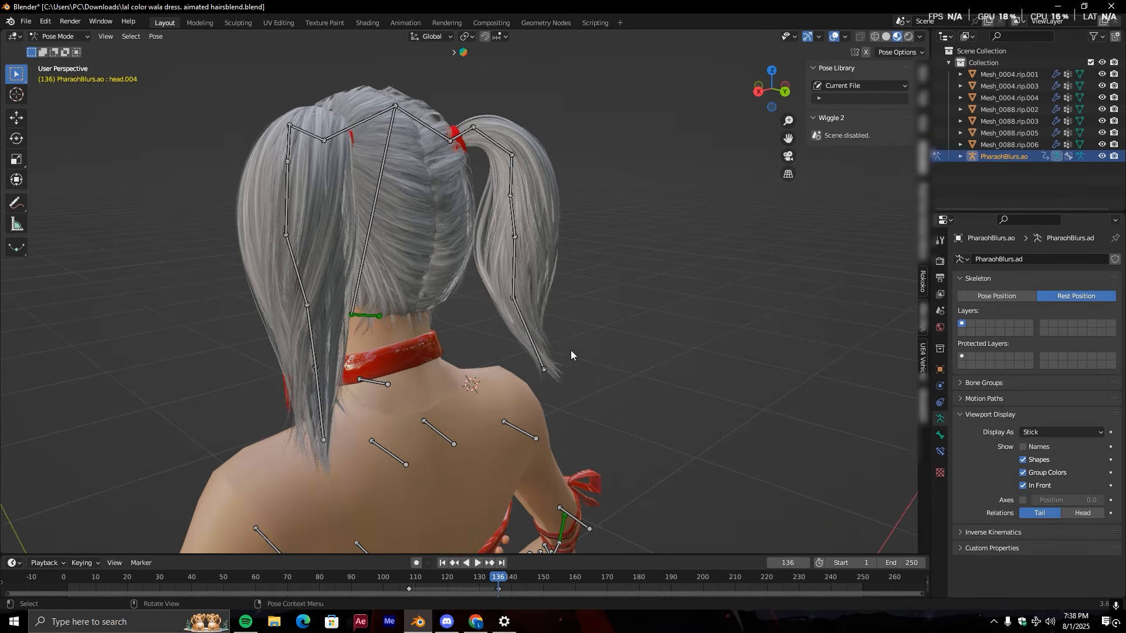
left_click(536, 350)
middle_click_drag(516, 371, 440, 373)
left_click_drag(281, 95, 404, 405)
left_click_drag(728, 195, 665, 387)
left_click_drag(304, 122, 276, 287)
middle_click_drag(314, 305, 370, 289)
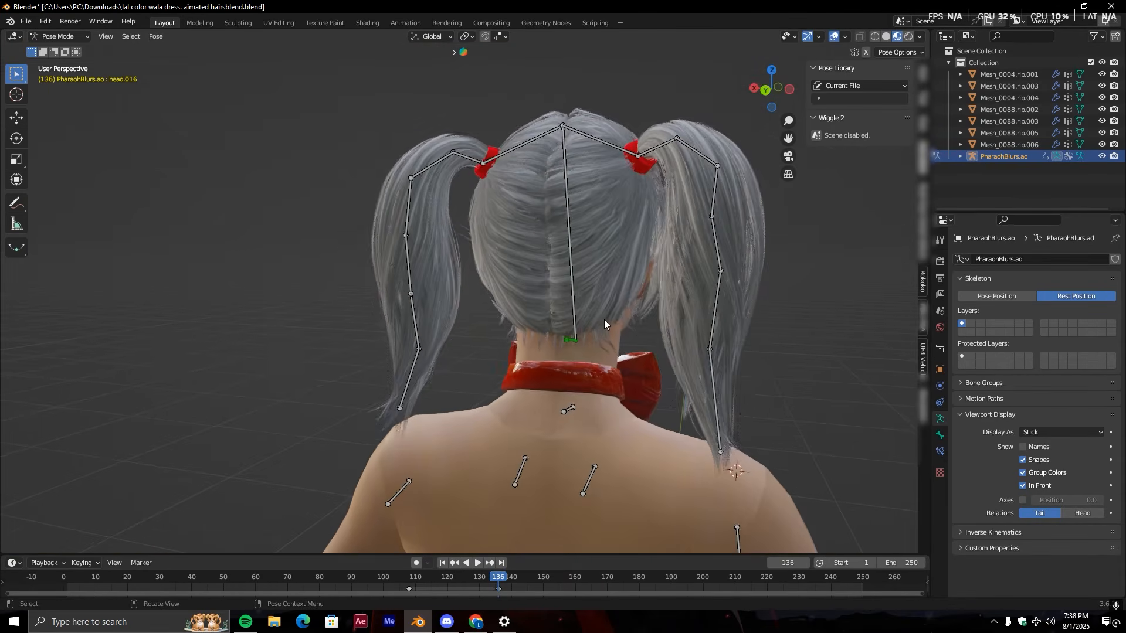
- Select the five bones head.016 through head.012 of the -X ponytail, leaving out its root bone
middle_click_drag(601, 319, 629, 343)
left_click(610, 347)
left_click(599, 266, "shift")
left_click(600, 220, "shift")
left_click(611, 363, "shift")
left_click(601, 277, "shift")
left_click(594, 228, "shift")
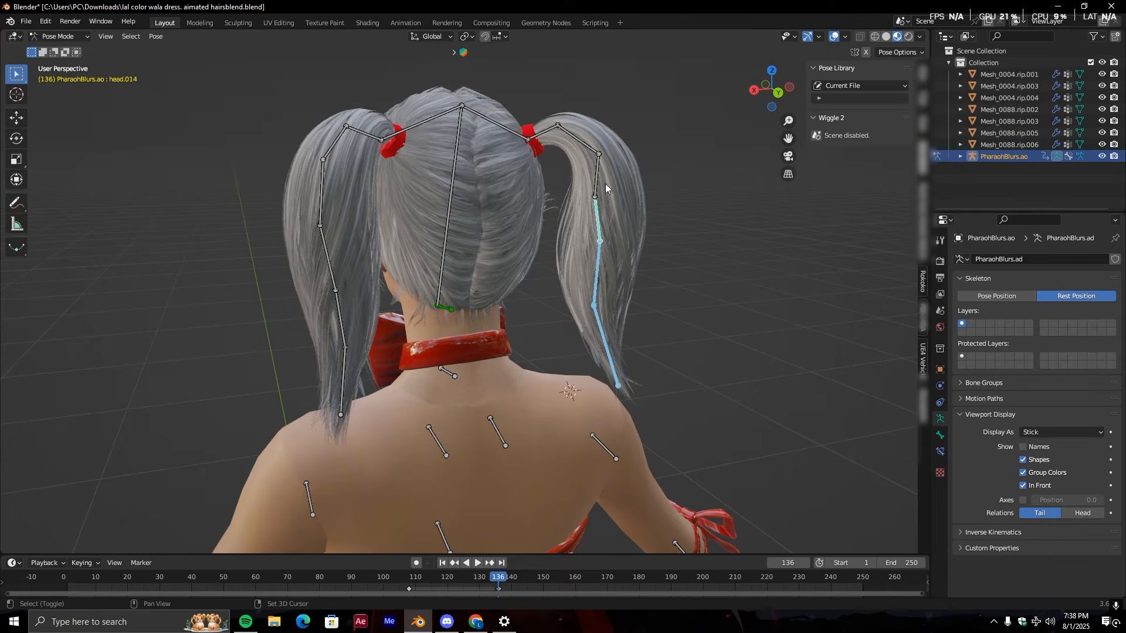
left_click(585, 140, "shift")
middle_click_drag(634, 291, 644, 383)
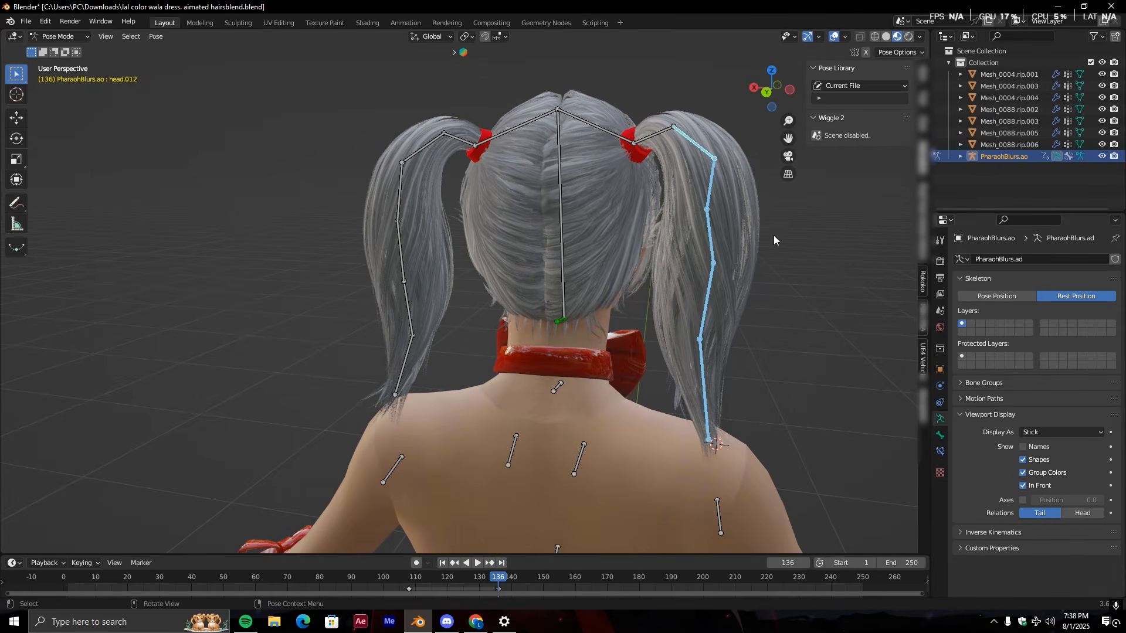
- Enable Wiggle 2 for the scene, the armature and the selected bones' tails, with stiffness 250
left_click(818, 136)
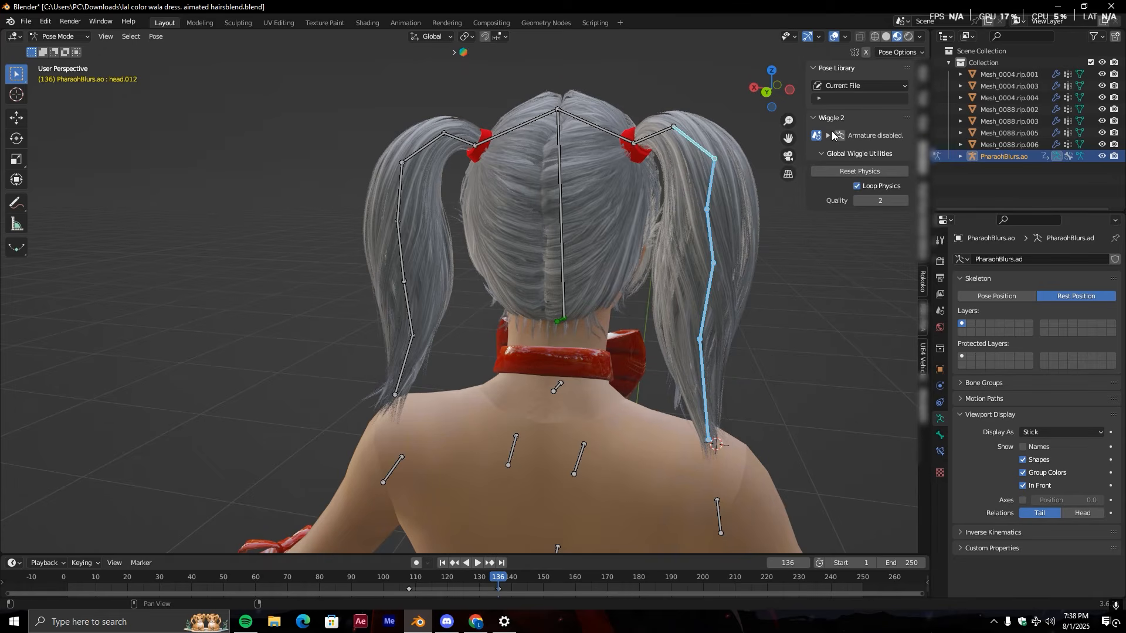
left_click(839, 138)
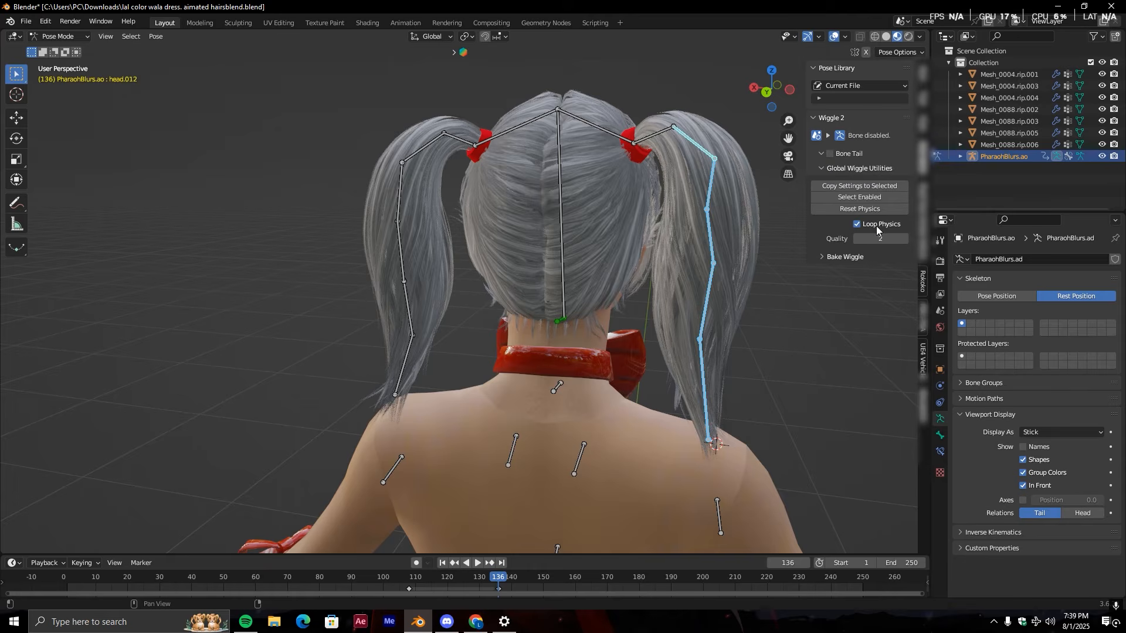
left_click(829, 154)
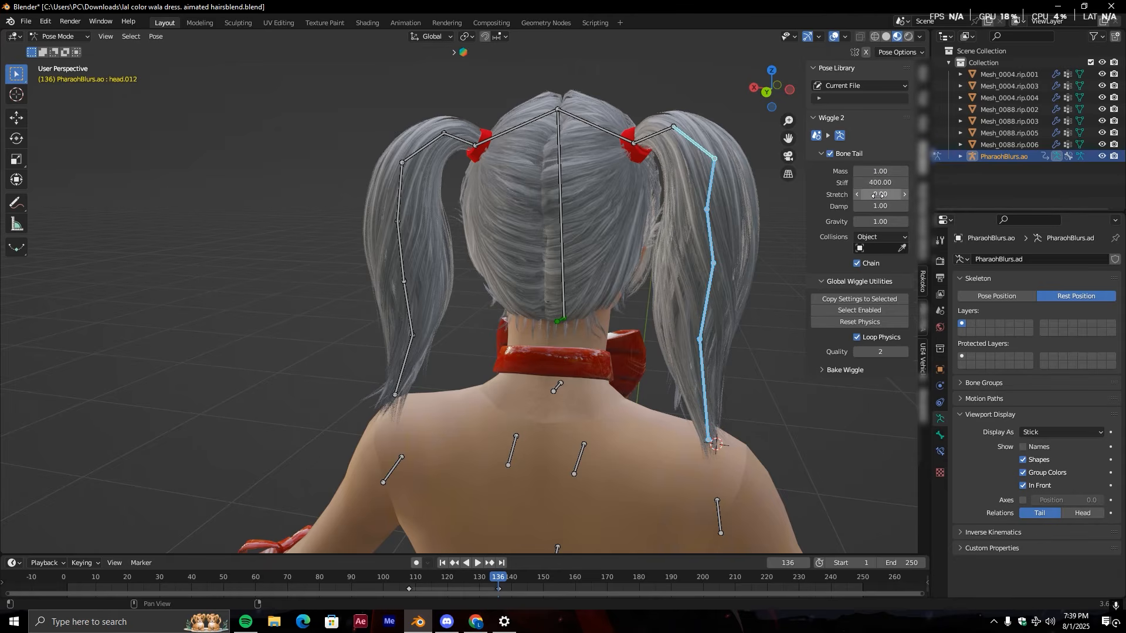
middle_click_drag(677, 354, 651, 431)
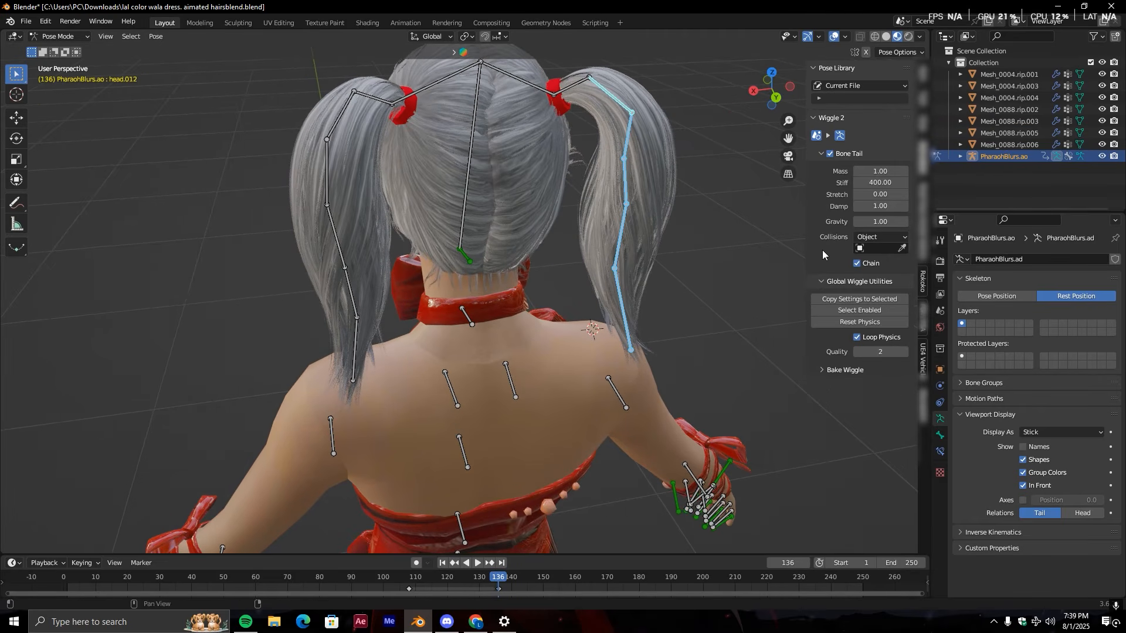
left_click(866, 180)
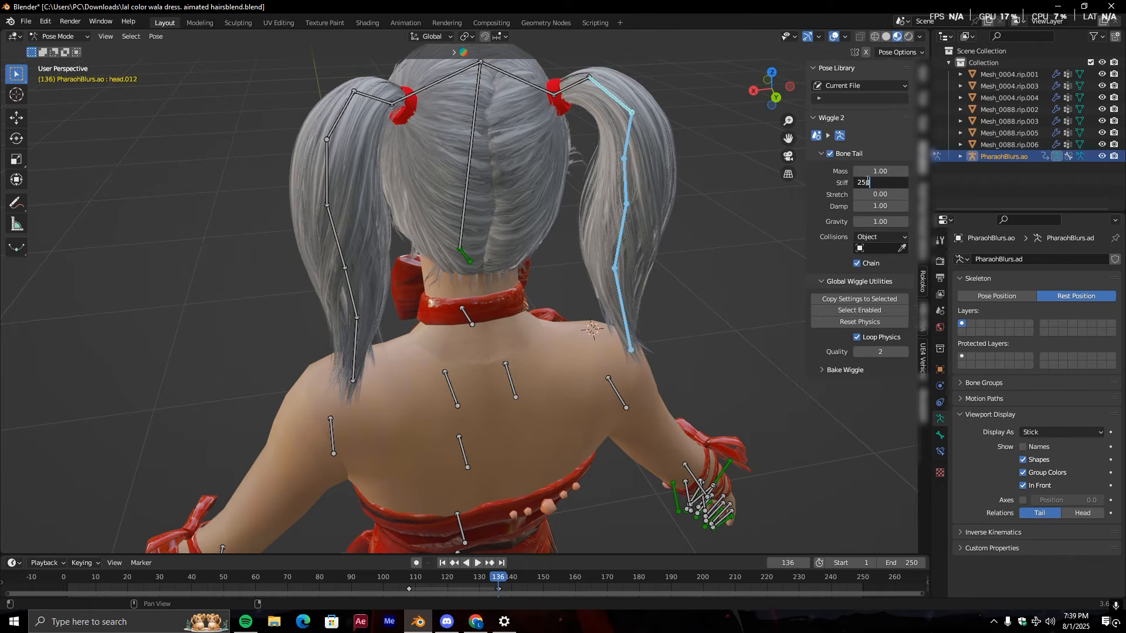
middle_click_drag(678, 252, 624, 227)
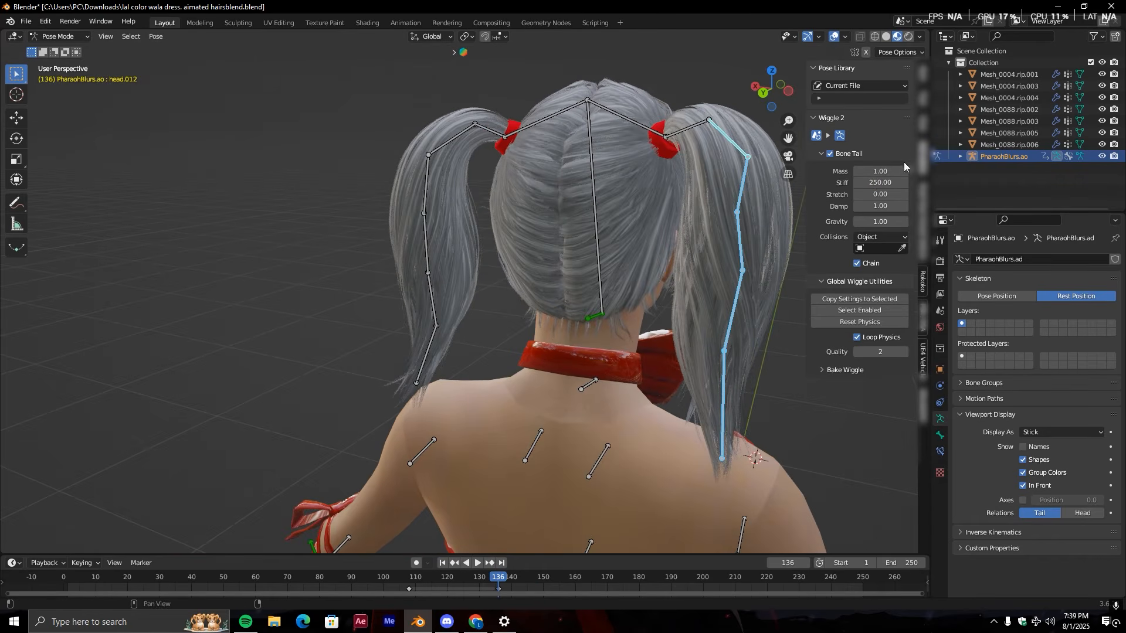
- Select the five bones of the +X ponytail from its tip up to head.005, leaving out the root bone
scroll(521, 324, "down", 3)
middle_click_drag(532, 331, 559, 318)
scroll(558, 319, "up", 3)
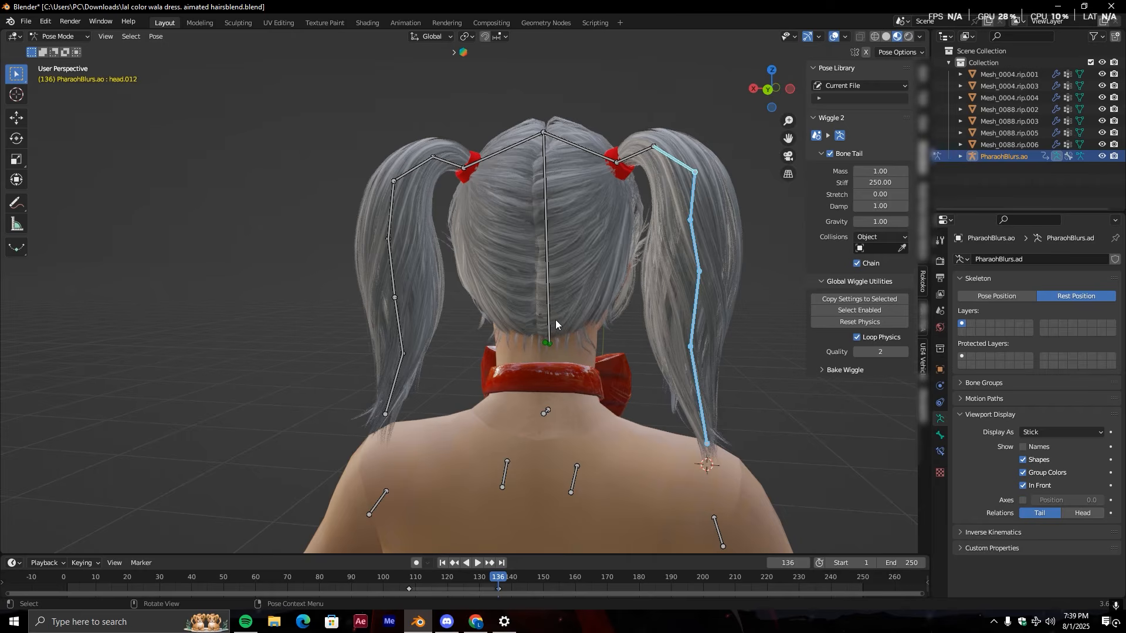
left_click(382, 414)
left_click(412, 322, "shift")
left_click(400, 275, "shift")
left_click(391, 226, "shift")
left_click(399, 177, "shift")
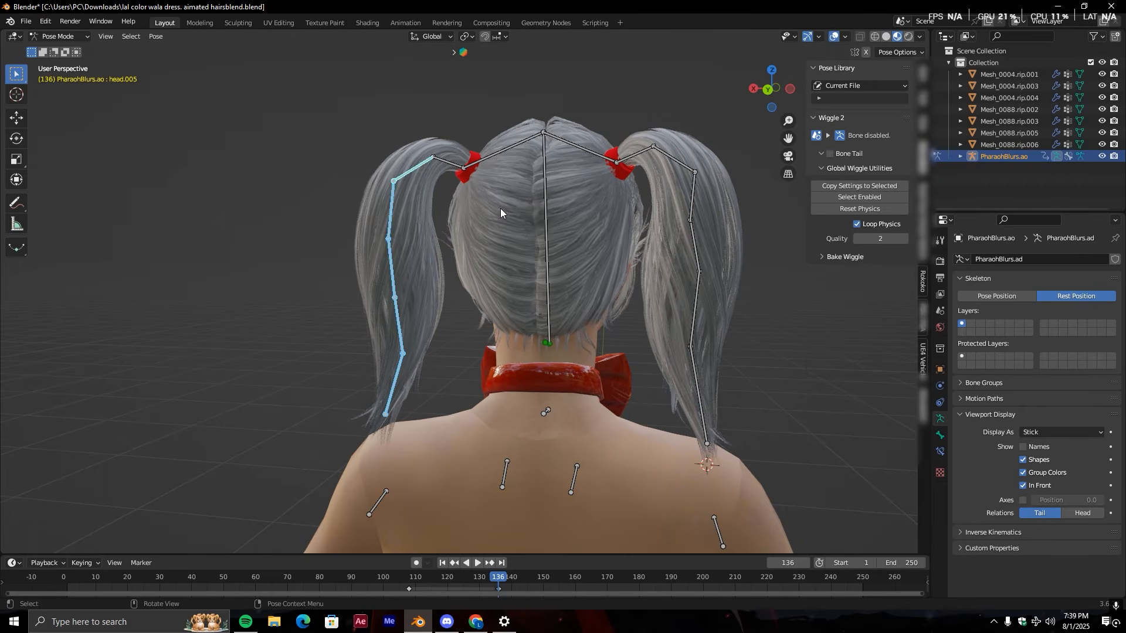
- Enable Wiggle 2's Bone Tail on the selected +X ponytail bones and set their stiffness to 250
left_click(829, 153)
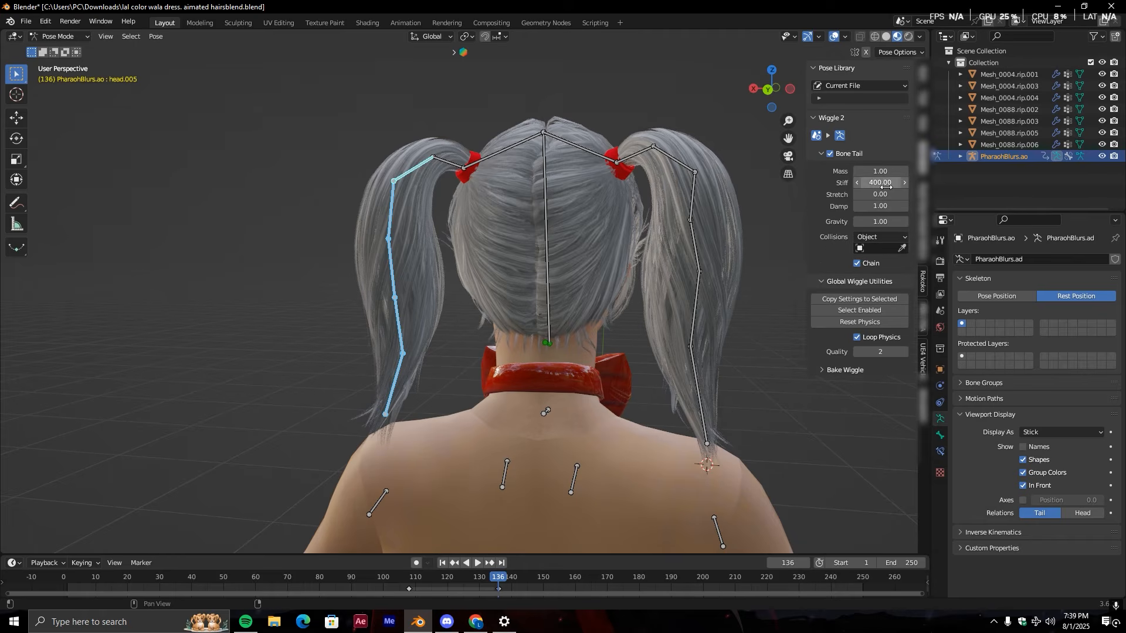
type("250")
key("Return")
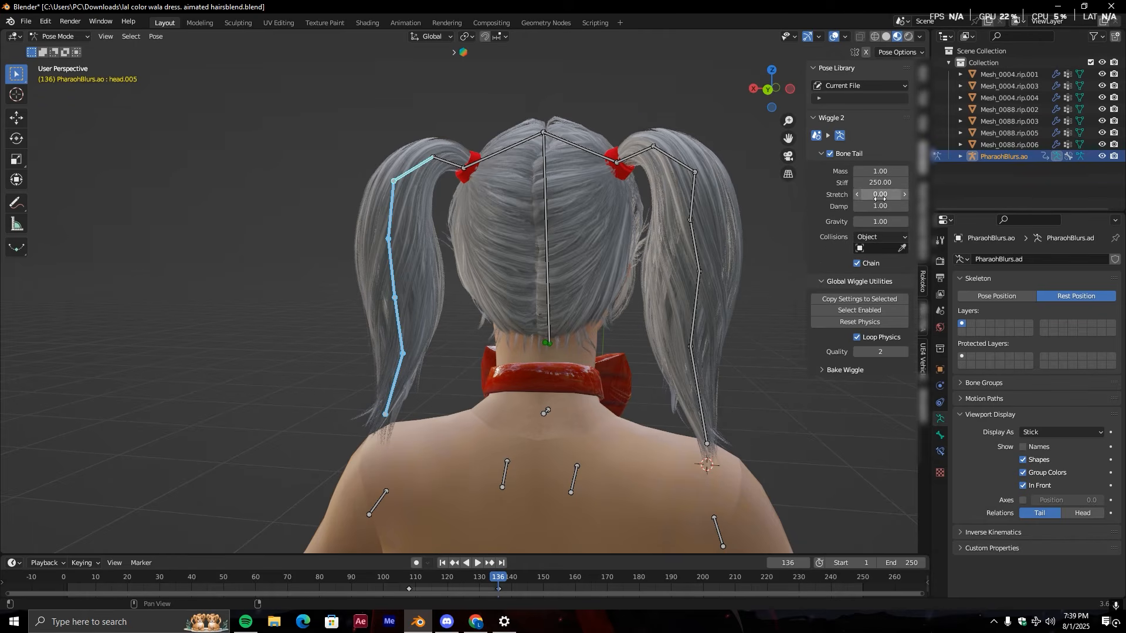
- Return to Object Mode and show the skeleton in Pose Position to examine how the ponytails deform
left_click(75, 38)
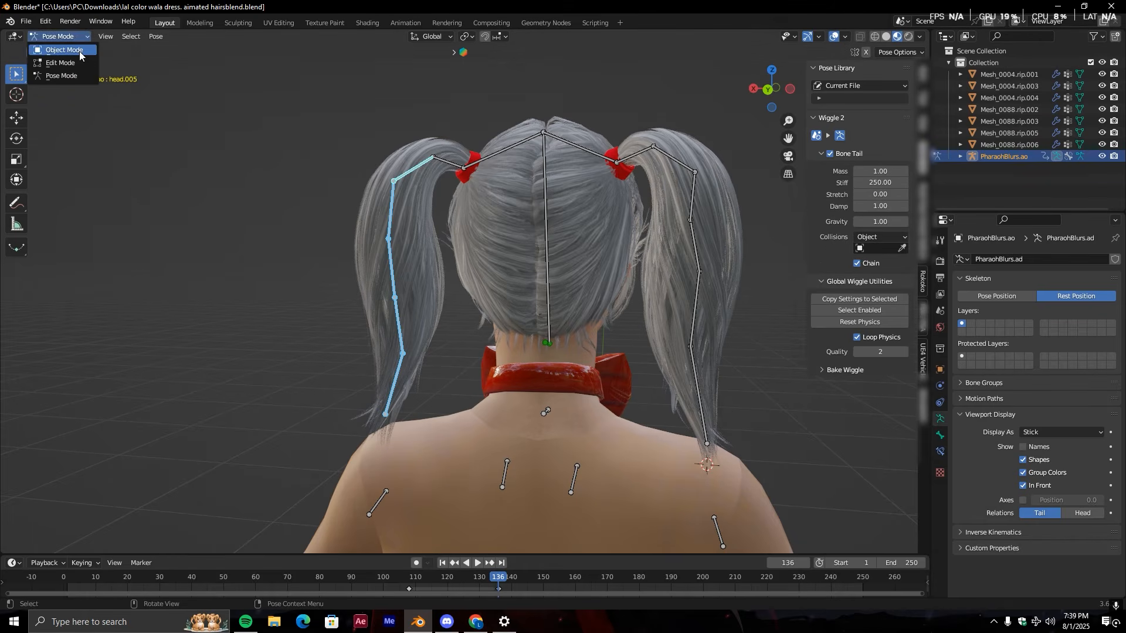
left_click(81, 51)
scroll(411, 285, "down", 5)
middle_click_drag(412, 285, 600, 377)
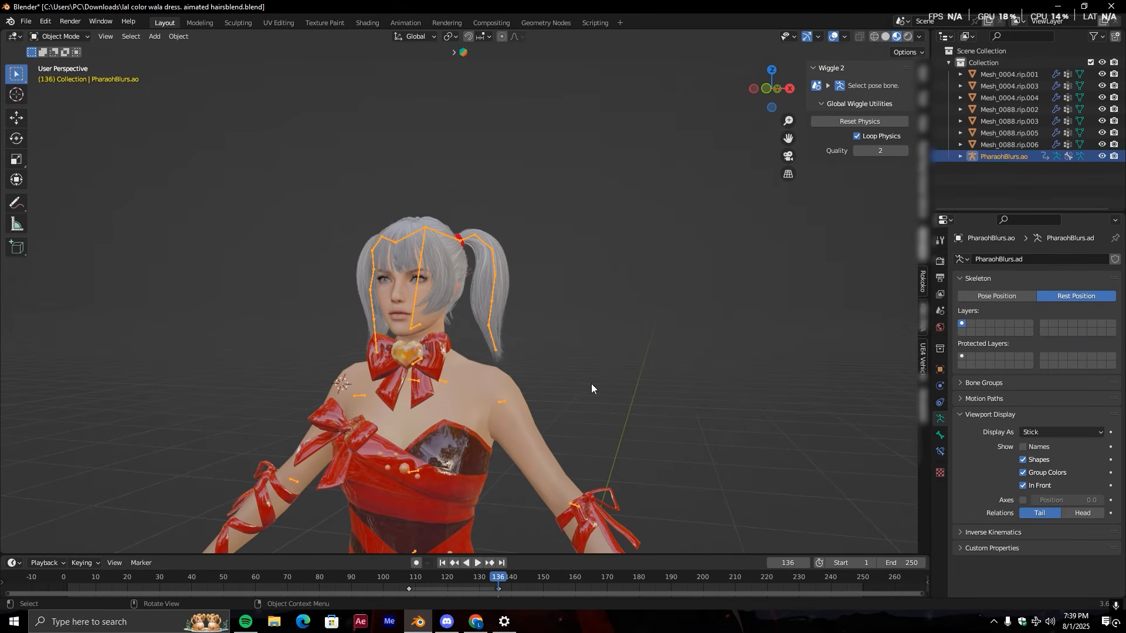
left_click(996, 299)
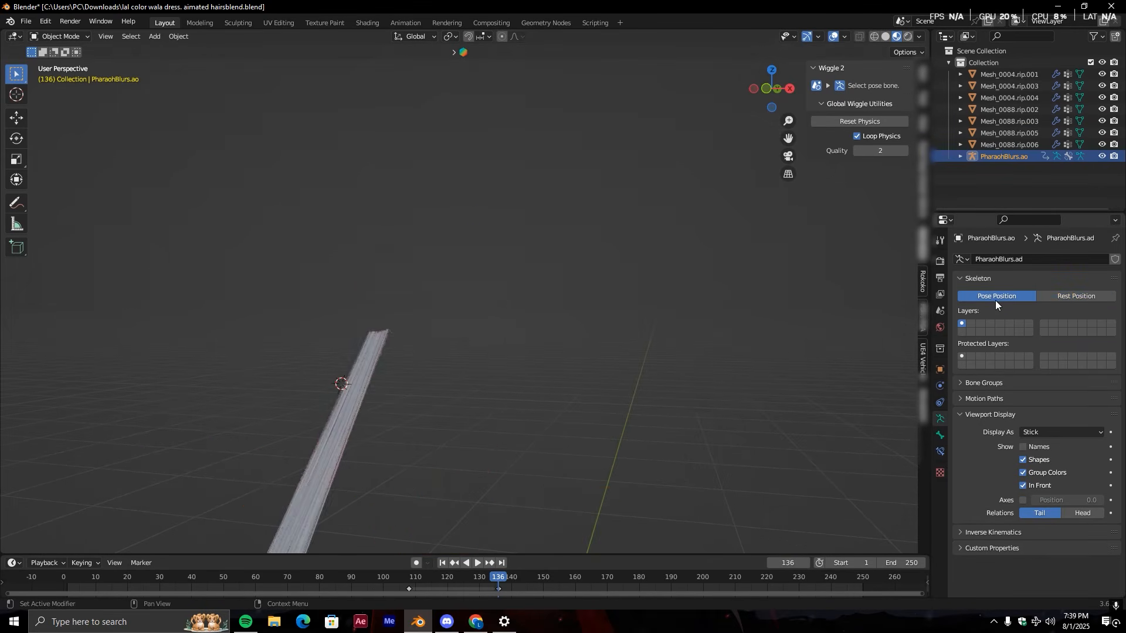
middle_click_drag(773, 356, 797, 332)
scroll(853, 359, "up", 2)
scroll(837, 345, "up", 3)
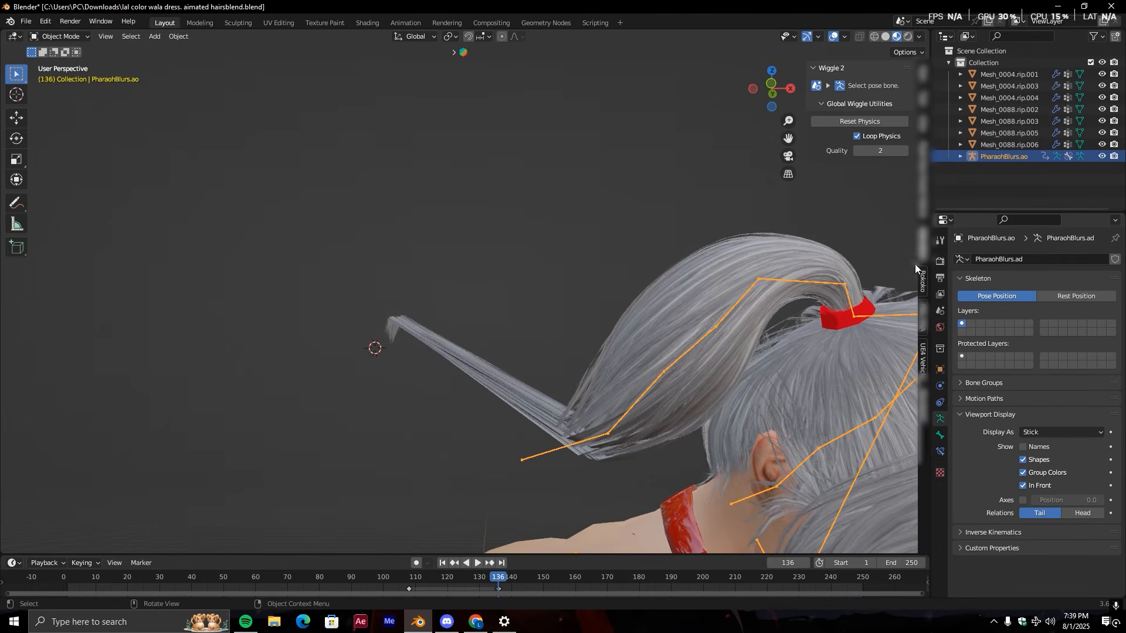
- Set the skeleton back to Rest Position and put the ponytail mesh into Weight Paint mode together with the armature
left_click(1073, 296)
middle_click_drag(577, 363, 756, 362)
left_click(516, 263, "shift")
left_click(59, 36)
left_click(44, 109)
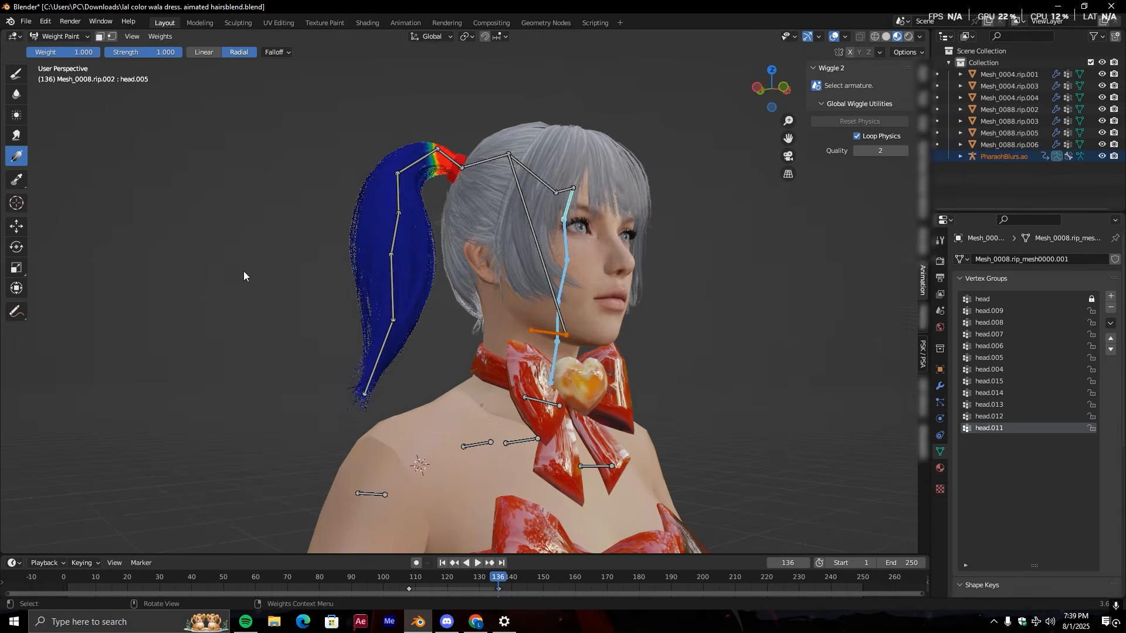
- Select the -X ponytail's tip bone head.016 for weight painting and undo the trial weight gradient
left_click(331, 350, "ctrl")
key("ctrl+z")
left_click(312, 412, "ctrl")
left_click_drag(311, 412, 289, 406)
key("ctrl+z")
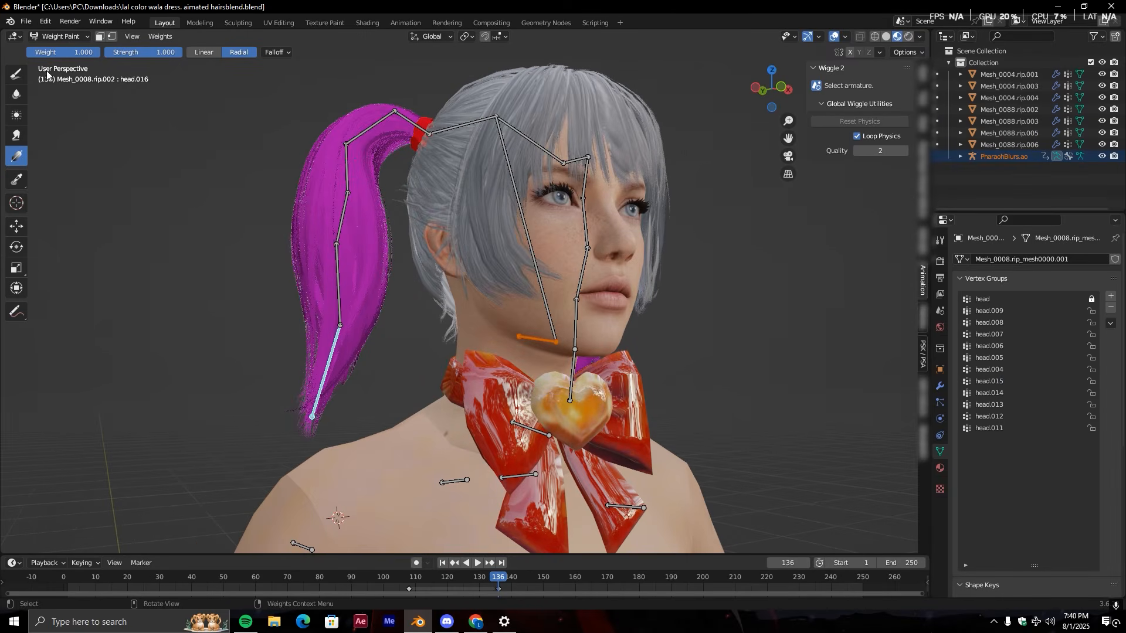
- Apply a full-weight radial gradient for head.016 over the tip of the -X ponytail
left_click(15, 75)
left_click(35, 53)
left_click(50, 87)
left_click(16, 156)
middle_click_drag(318, 425, 276, 407)
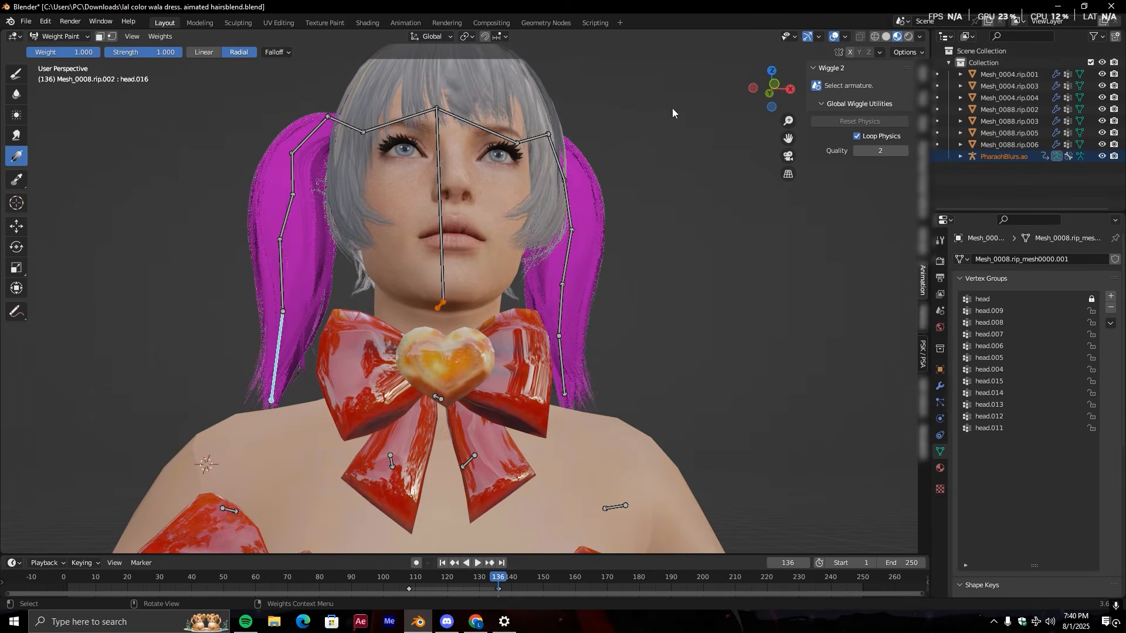
left_click(771, 88)
mouse_move(295, 410)
left_mouse_down()
mouse_move(300, 352)
mouse_move(322, 352)
mouse_move(311, 375)
left_mouse_up()
mouse_move(311, 375)
middle_mouse_down()
mouse_move(407, 405)
mouse_move(443, 377)
mouse_move(422, 361)
mouse_move(273, 381)
mouse_move(463, 418)
mouse_move(253, 342)
mouse_move(395, 410)
mouse_move(480, 410)
mouse_move(275, 389)
mouse_move(331, 382)
mouse_move(328, 367)
middle_mouse_up()
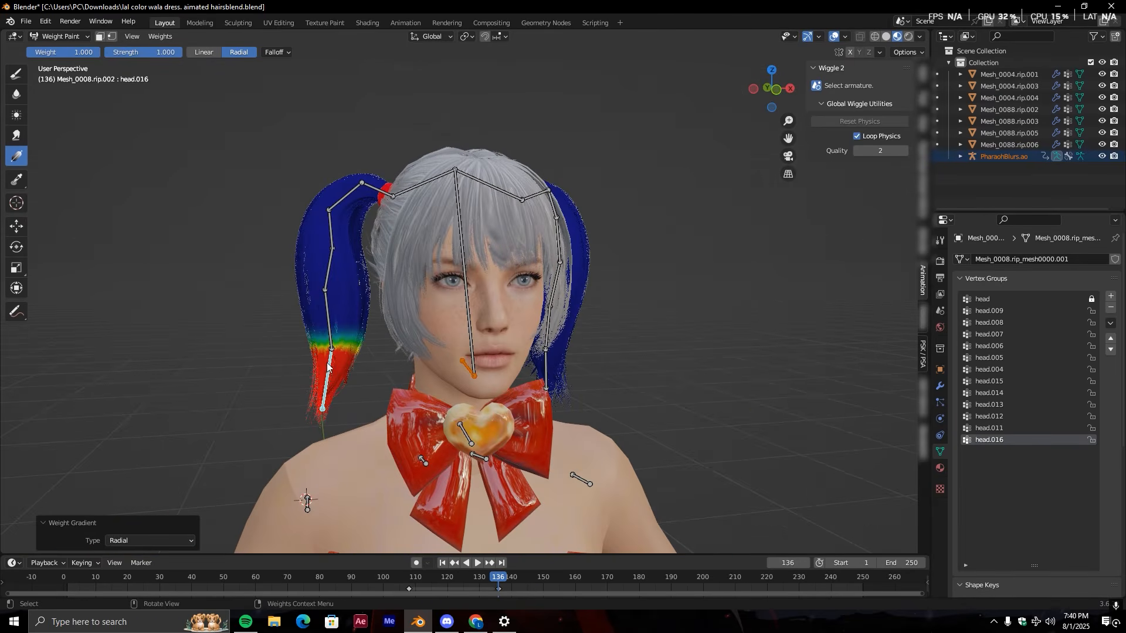
- Return to Object Mode, select the armature and switch its skeleton to Pose Position
left_click(77, 37)
left_click(79, 48)
scroll(389, 236, "down", 3)
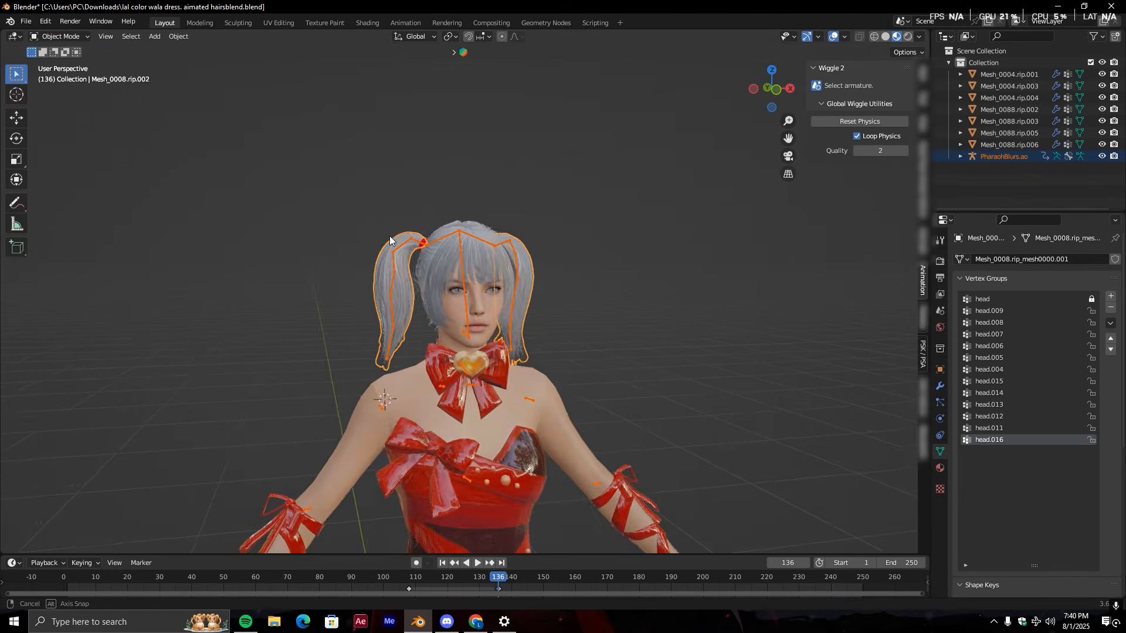
left_click(506, 320)
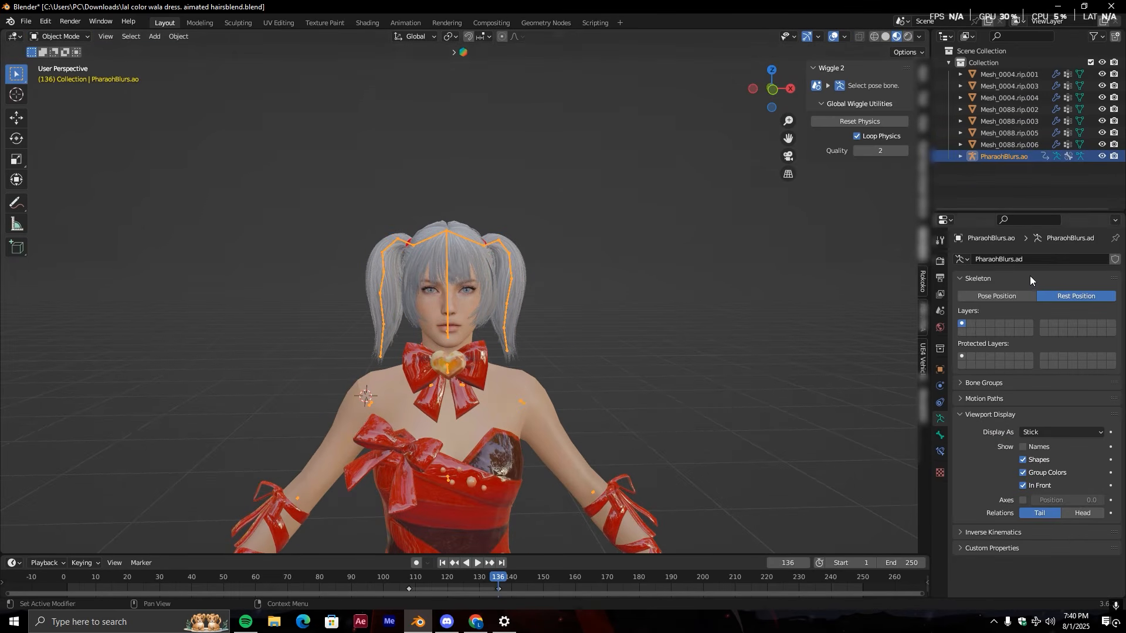
left_click(1009, 297)
- Play the animation from frame 136 to frame 234 and examine how the ponytails swing
key("space")
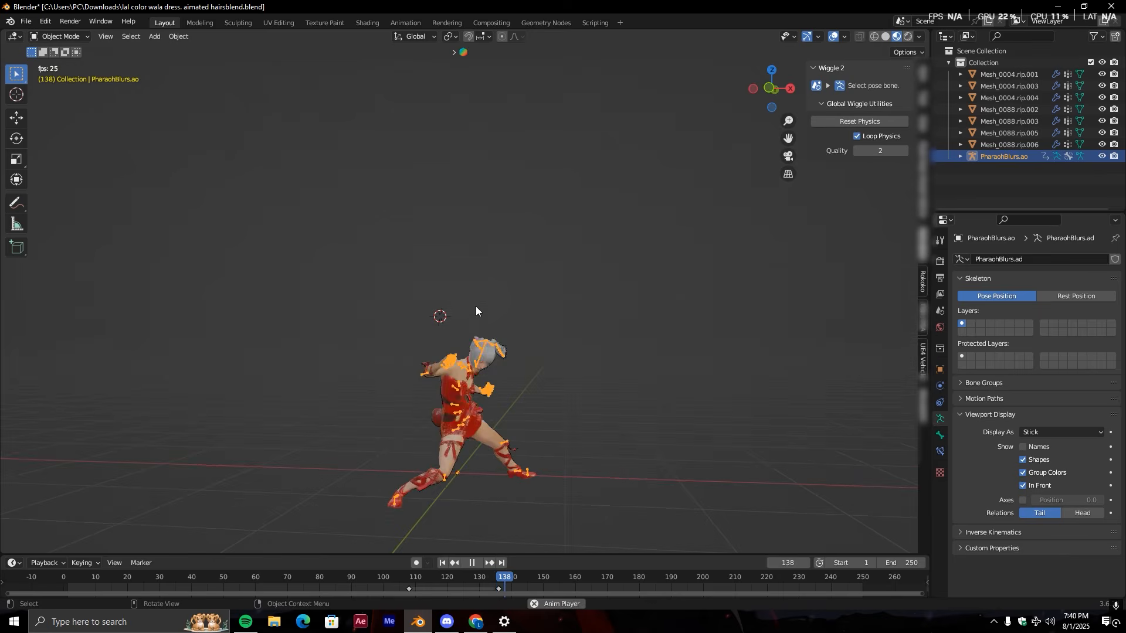
middle_click_drag(479, 321, 522, 427)
key("space")
key("space")
key("space")
key("space")
key("space")
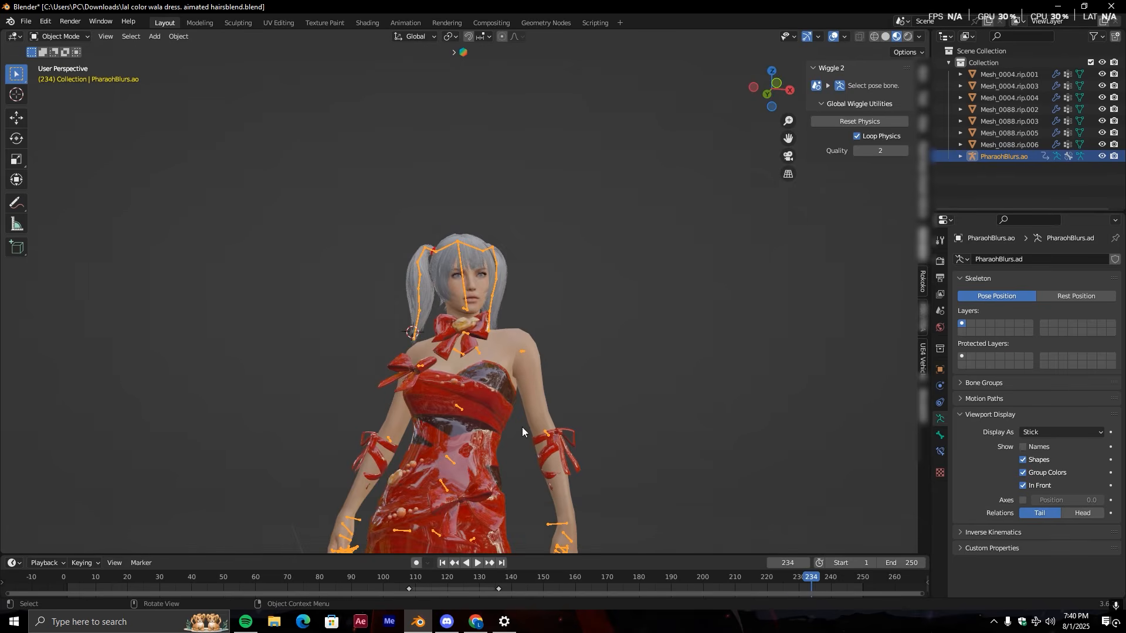
- Replay the animation from near the timeline's start to frame 107 and watch the ponytails' motion
left_click(78, 582)
key("space")
middle_click_drag(403, 445, 388, 451)
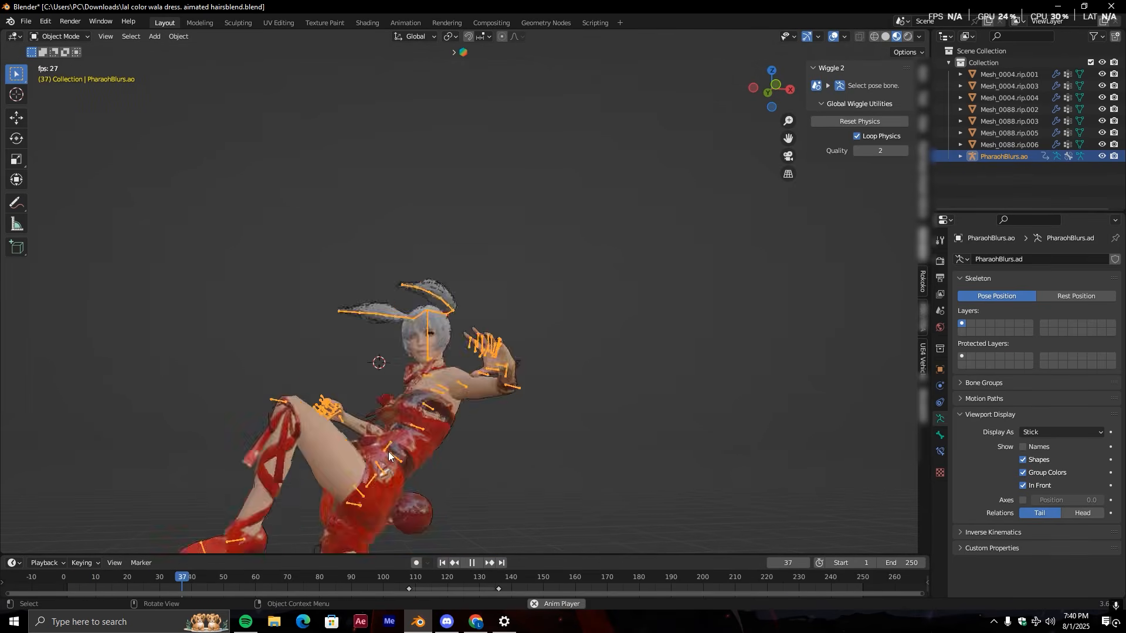
key("space")
key("space")
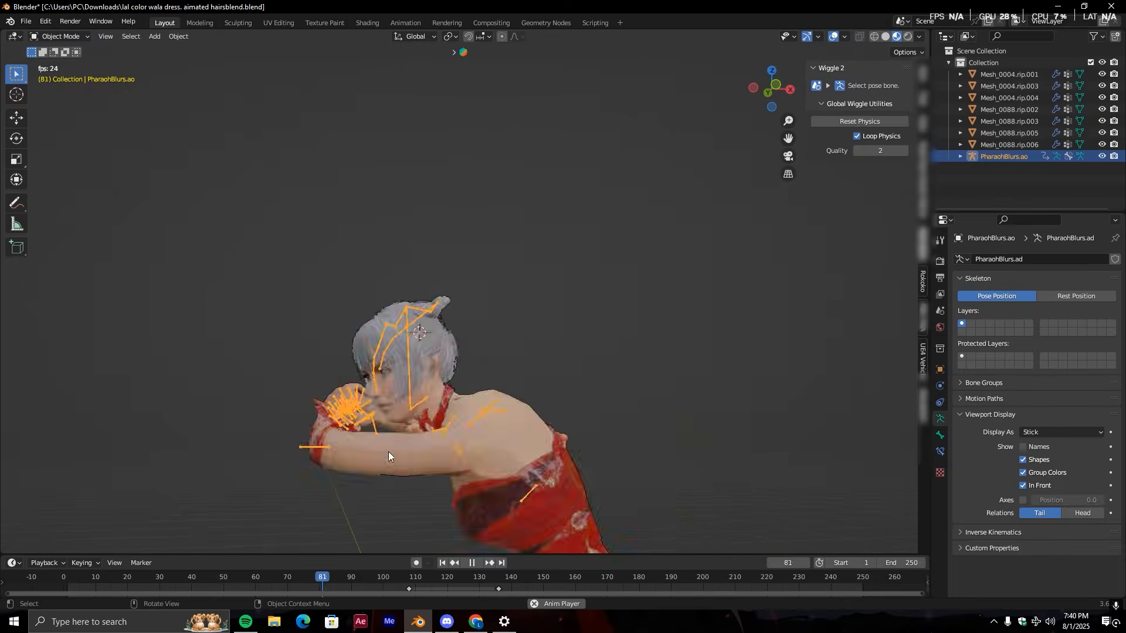
key("space")
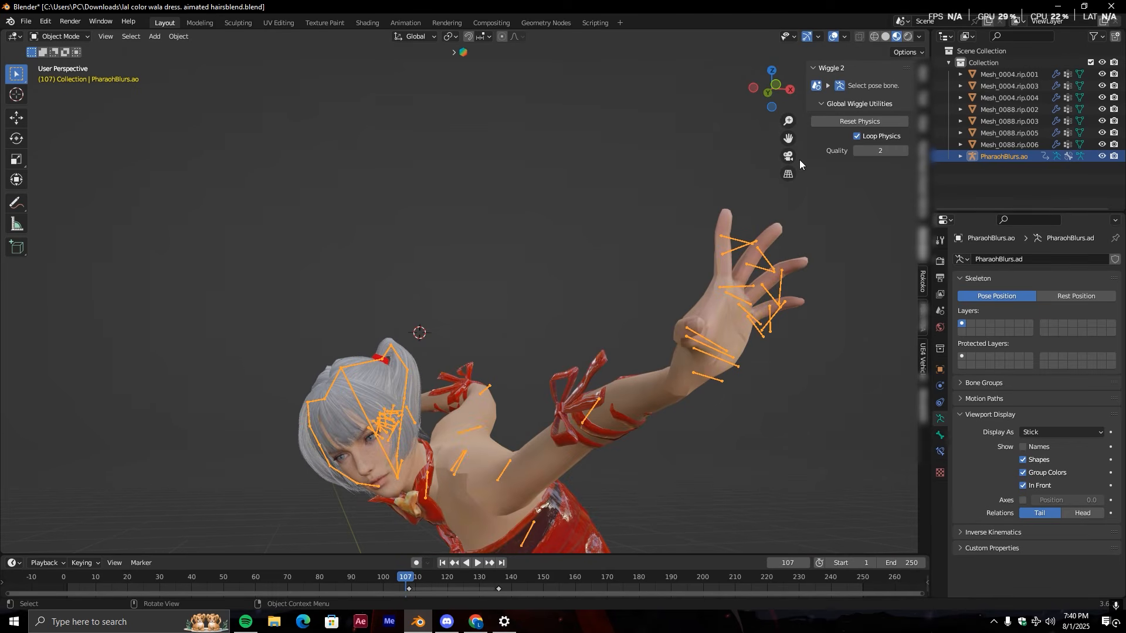
- Deselect everything and play the animation through to frame 216, checking the ponytails from the front
left_click(762, 324)
left_click(785, 315)
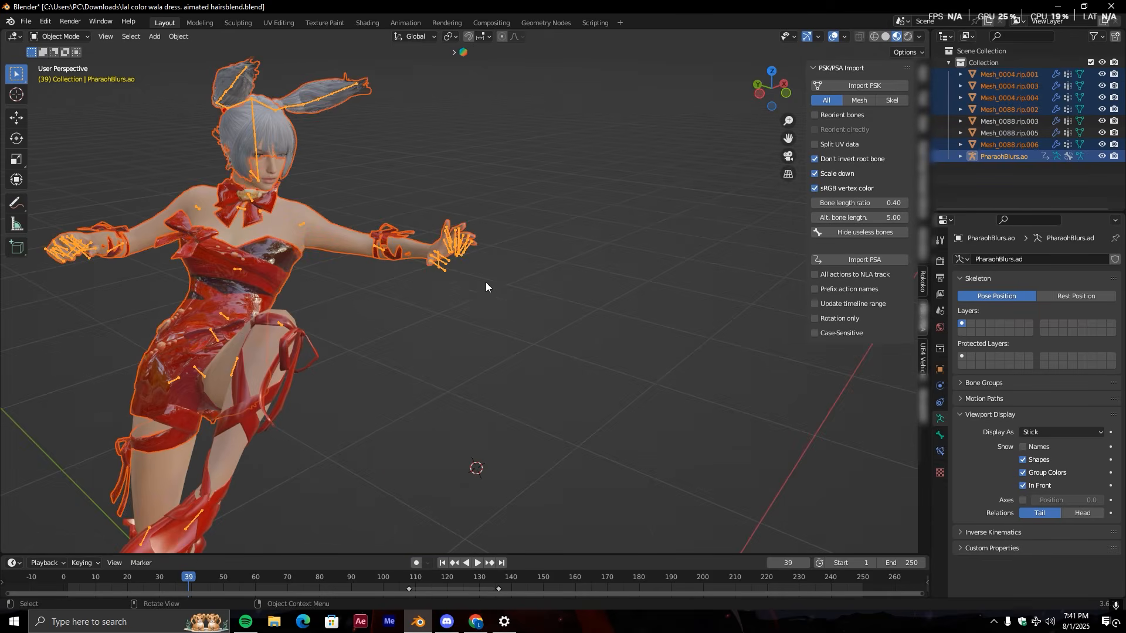
left_click(543, 365)
key("space")
middle_click_drag(543, 365, 495, 338)
scroll(526, 321, "down", 3)
key("space")
key("space")
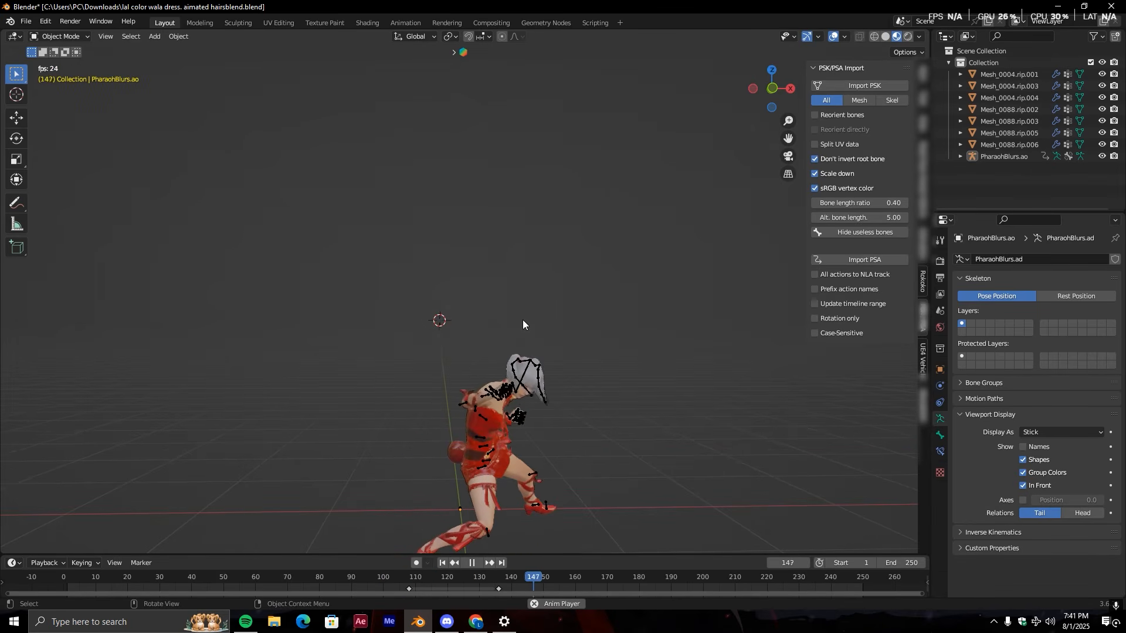
key("space")
key("space")
key("space")
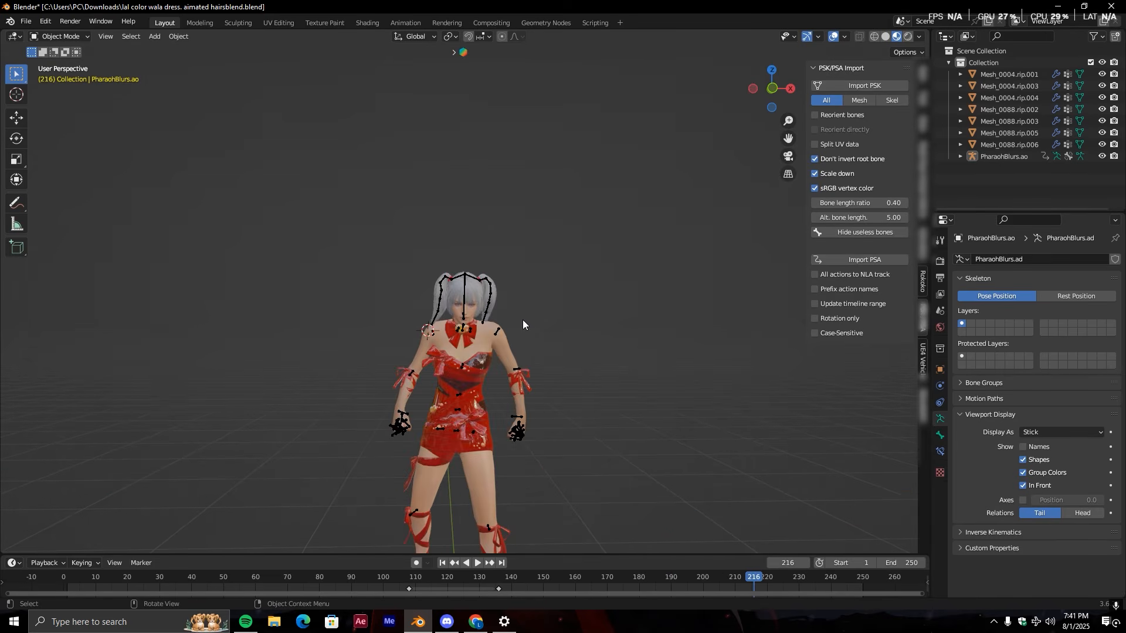
scroll(519, 321, "up", 3)
left_click_drag(339, 201, 598, 407)
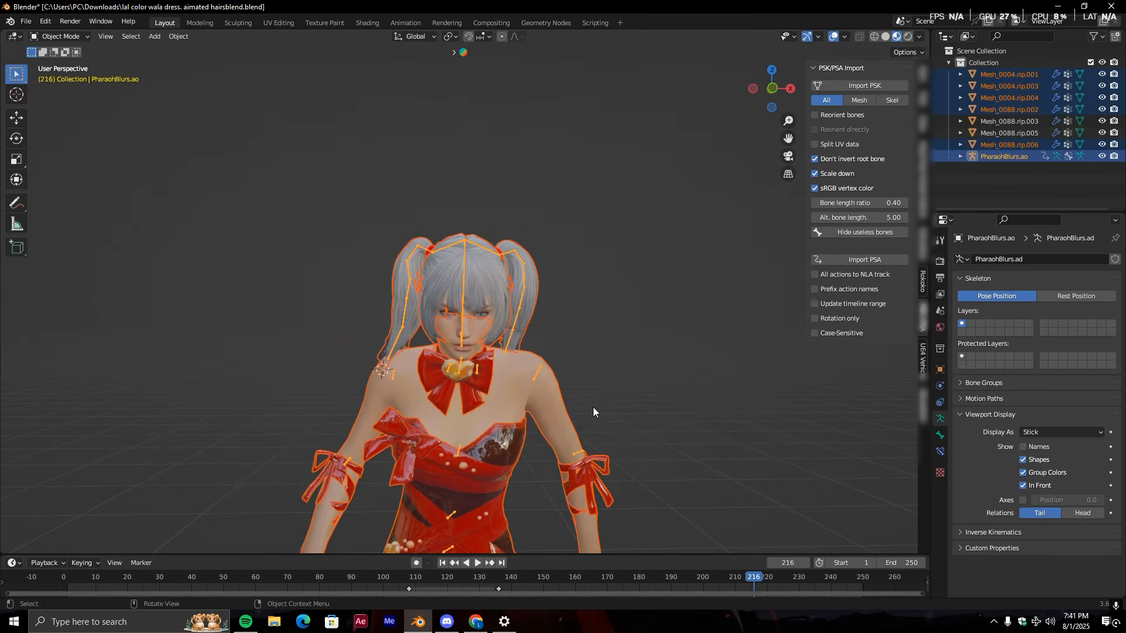
scroll(487, 380, "down", 3)
left_click_drag(530, 231, 325, 292)
key("space")
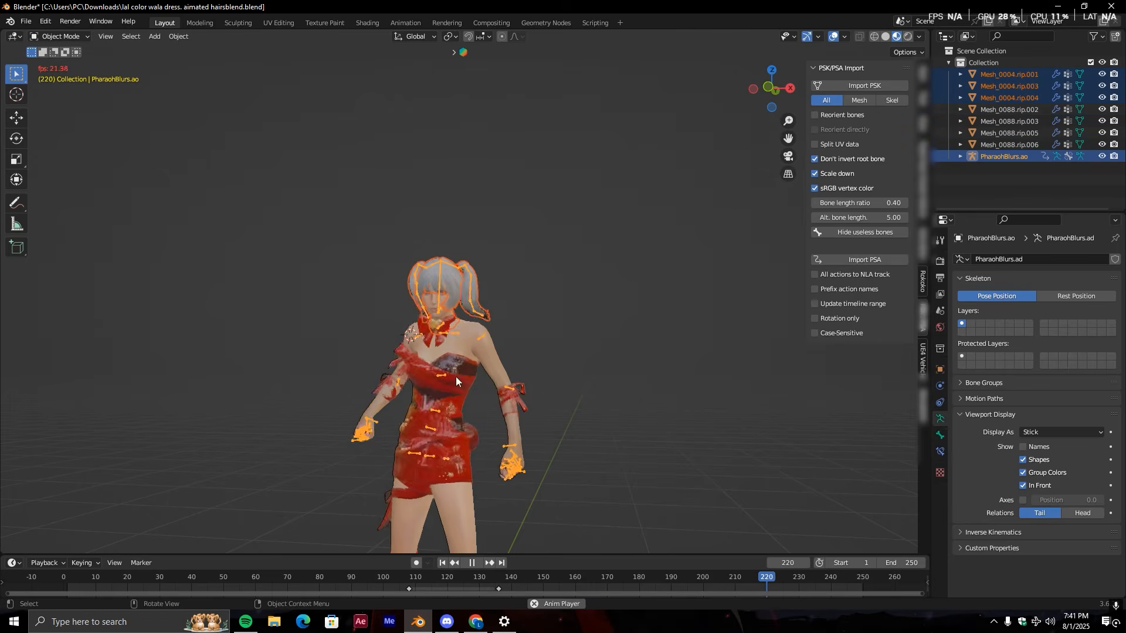
scroll(651, 418, "up", 4)
left_click_drag(607, 222, 426, 246)
left_click_drag(389, 113, 263, 241)
middle_click_drag(263, 240, 415, 237)
left_click(365, 299)
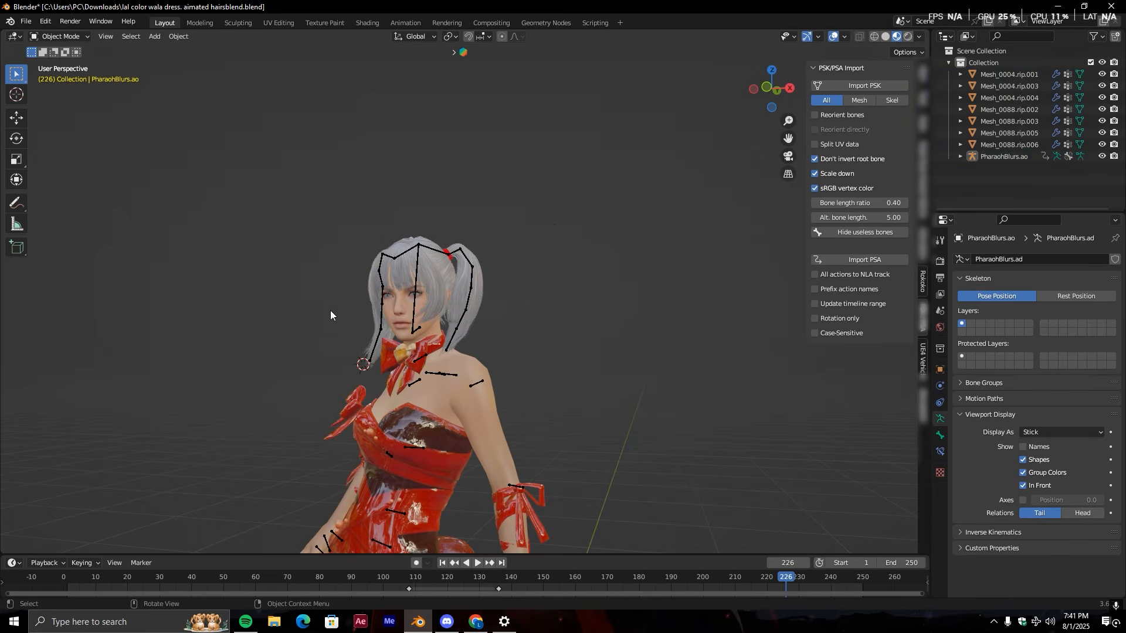
left_click_drag(554, 206, 469, 309)
left_click_drag(565, 204, 470, 302)
scroll(474, 300, "up", 3)
left_click_drag(564, 267, 459, 327)
middle_click_drag(458, 327, 621, 227)
left_click_drag(621, 226, 596, 266)
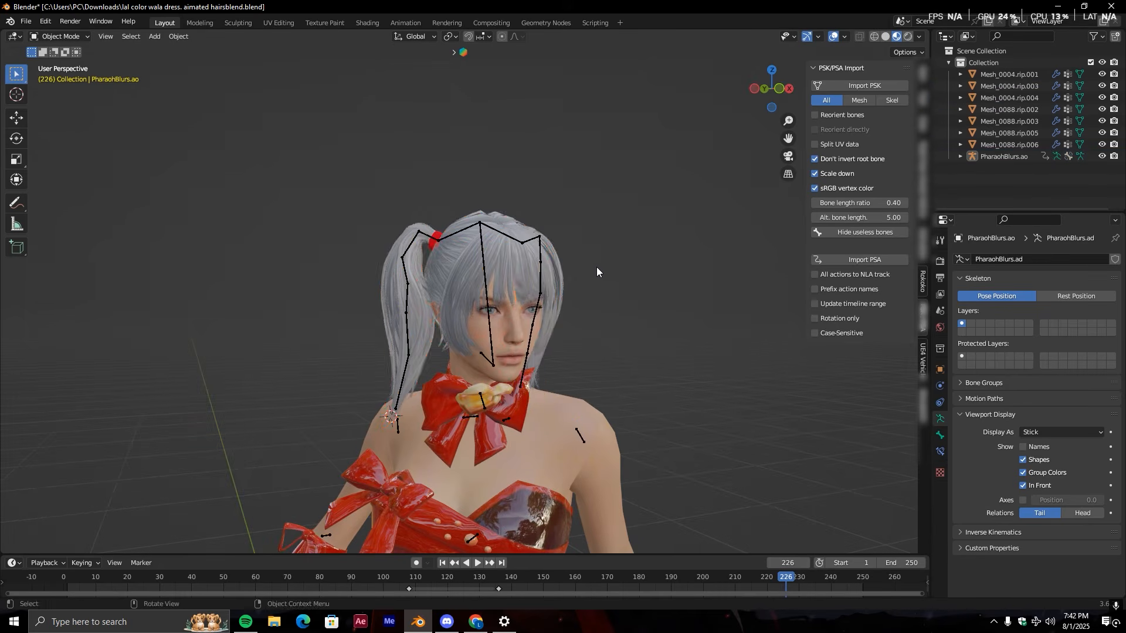
middle_click_drag(597, 266, 563, 268)
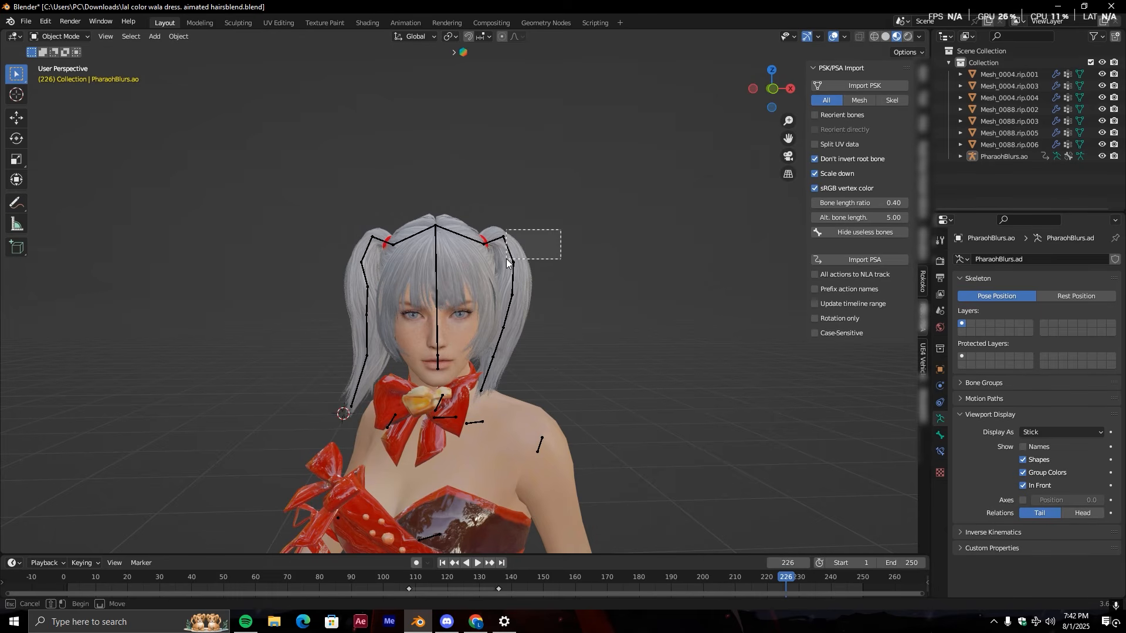
left_click_drag(506, 262, 508, 264)
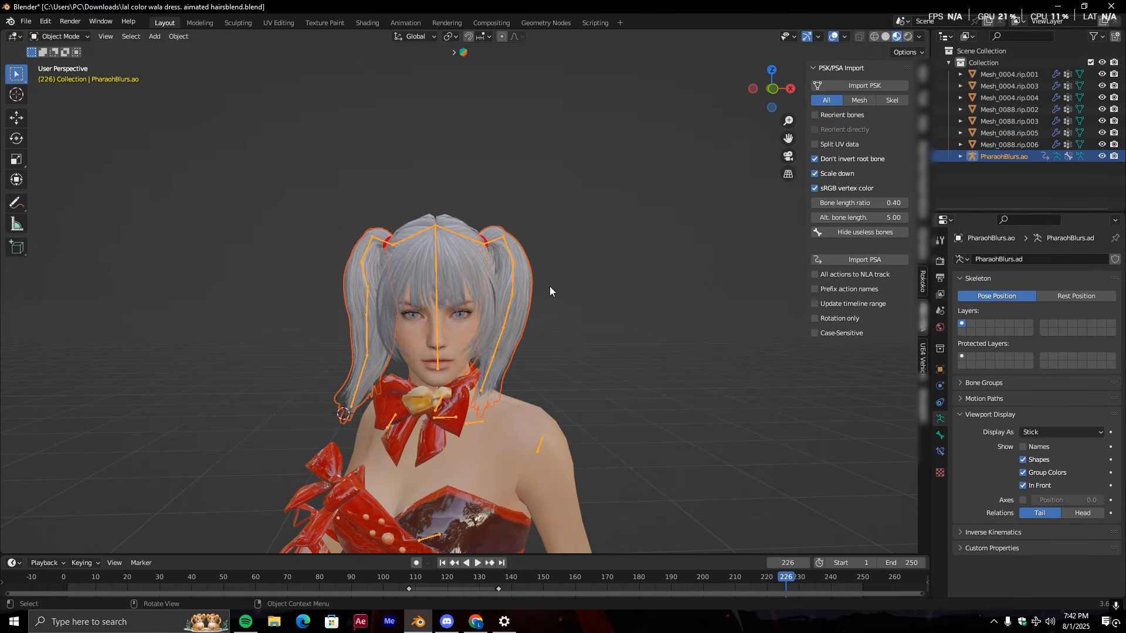
left_click(559, 325)
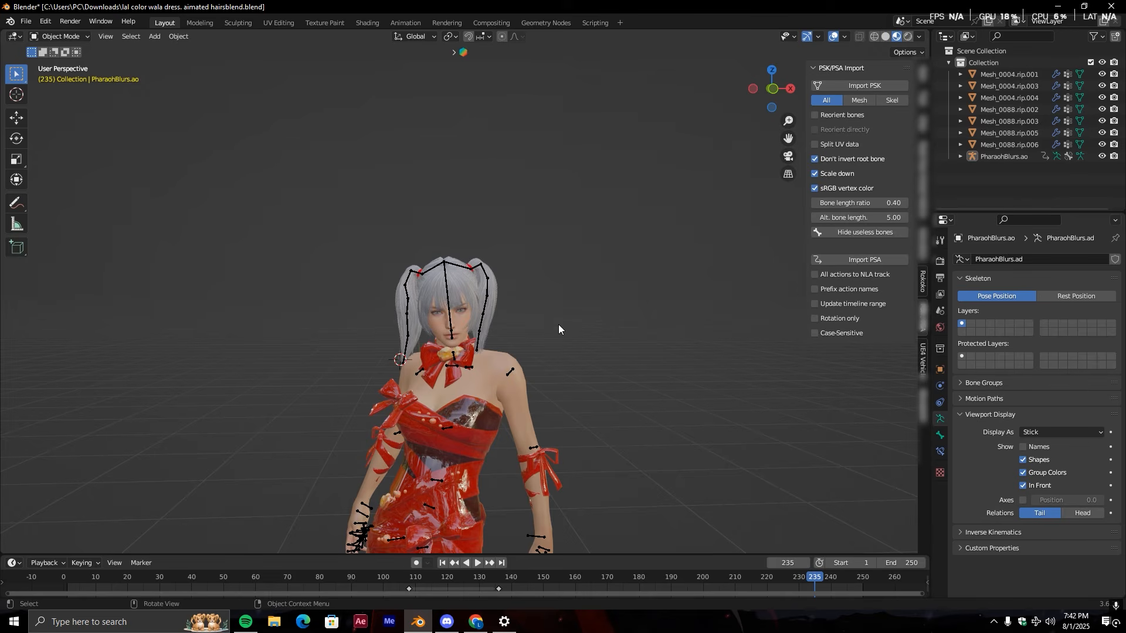
- Select the armature and import Forest Elf.psa from the animation folder's Emote (1)\ALL PSA_2\ALL PSA onto it, searching for "fore"
left_click(508, 394)
left_click(477, 387)
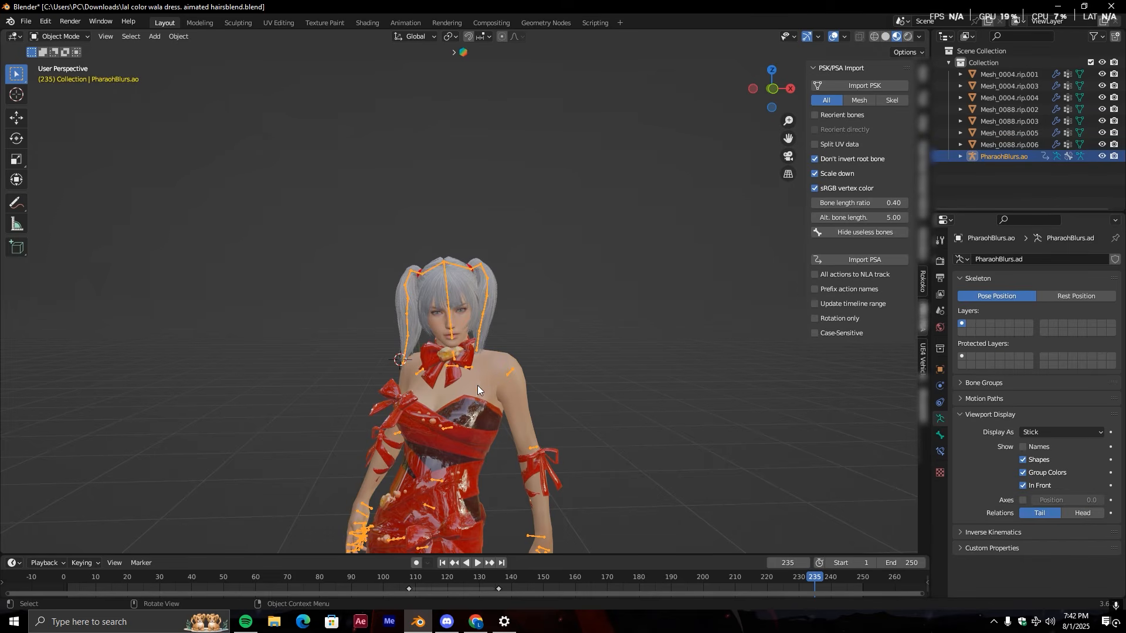
left_click(879, 264)
left_click(299, 409)
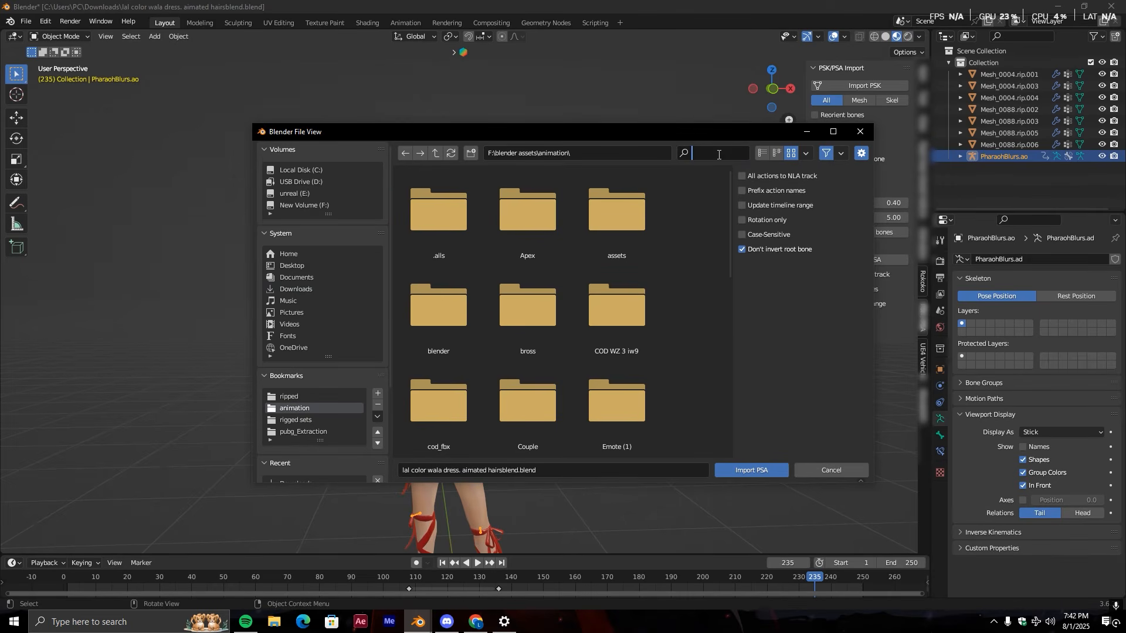
double_click(593, 401)
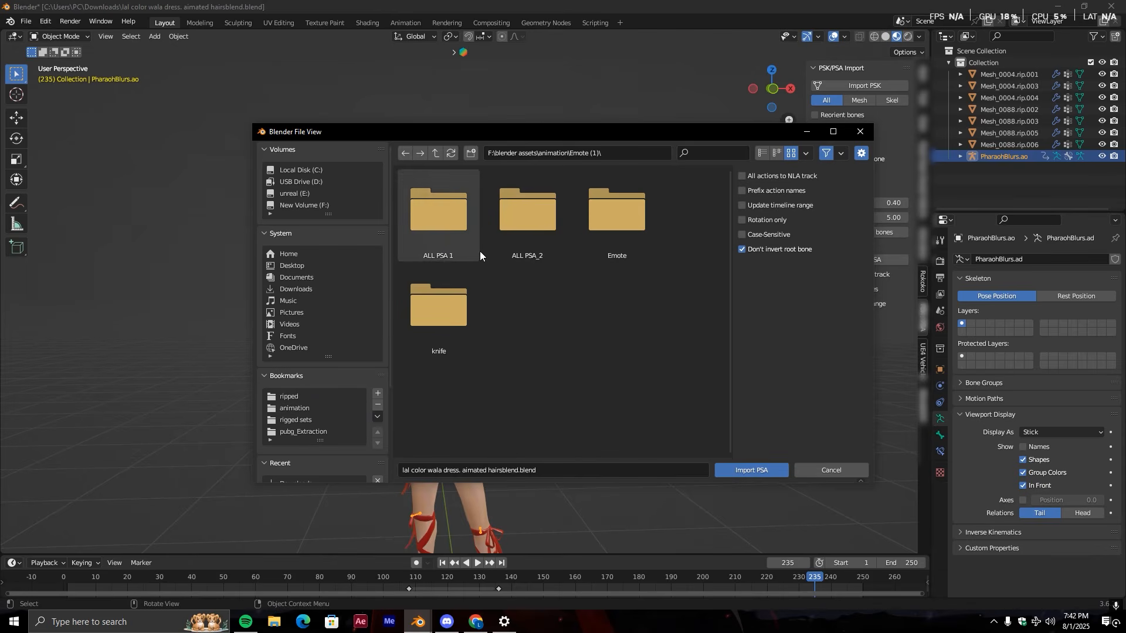
double_click(520, 244)
double_click(476, 223)
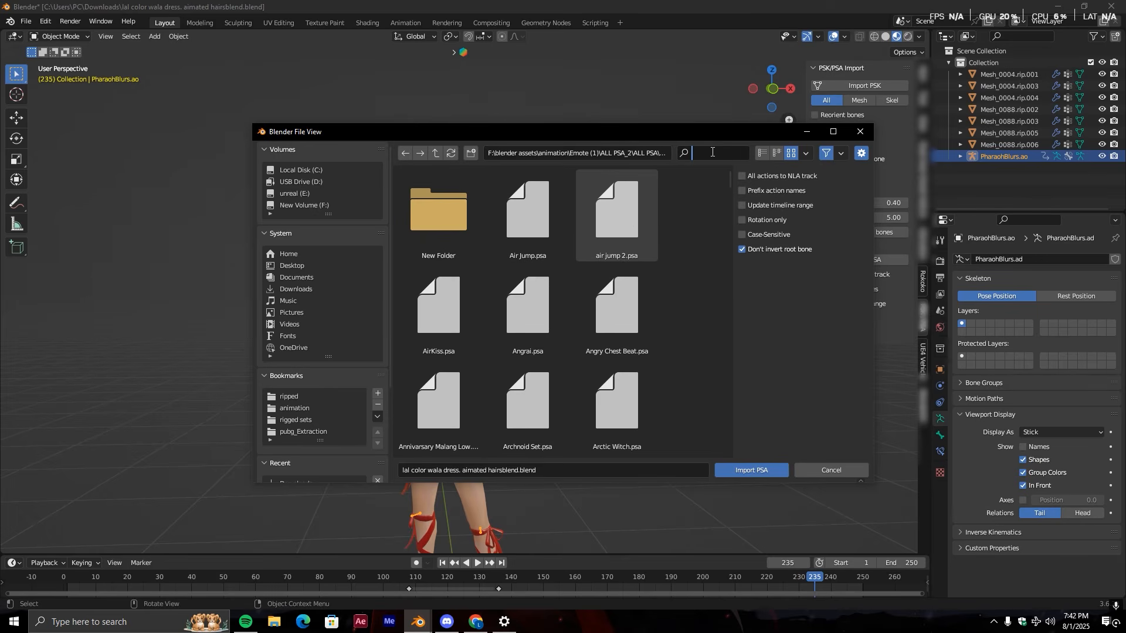
type("fore")
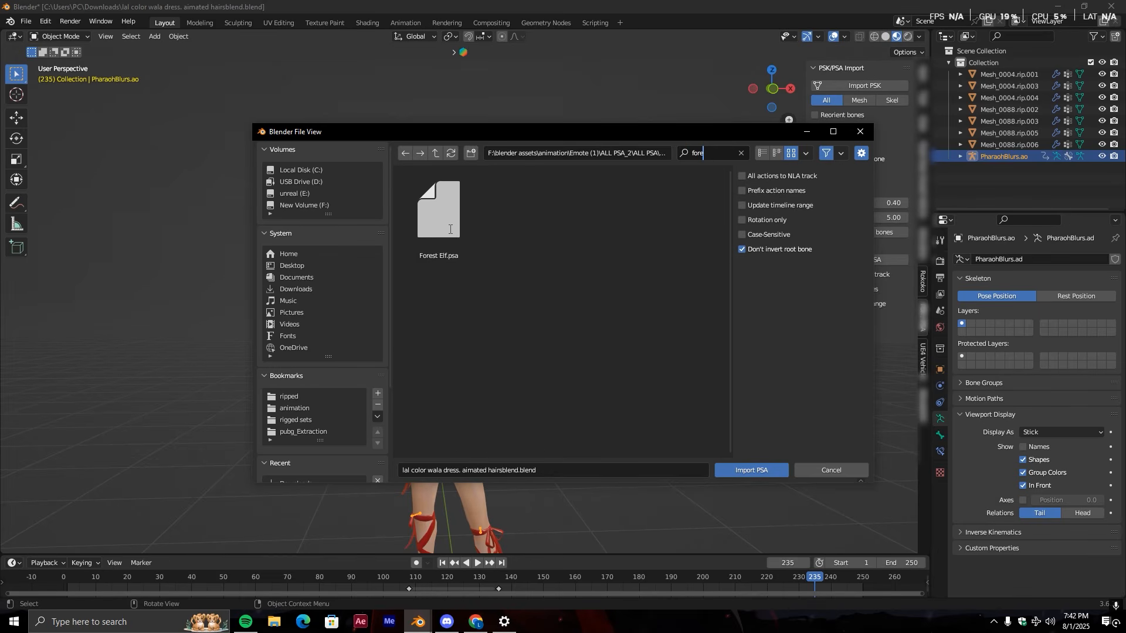
double_click(443, 227)
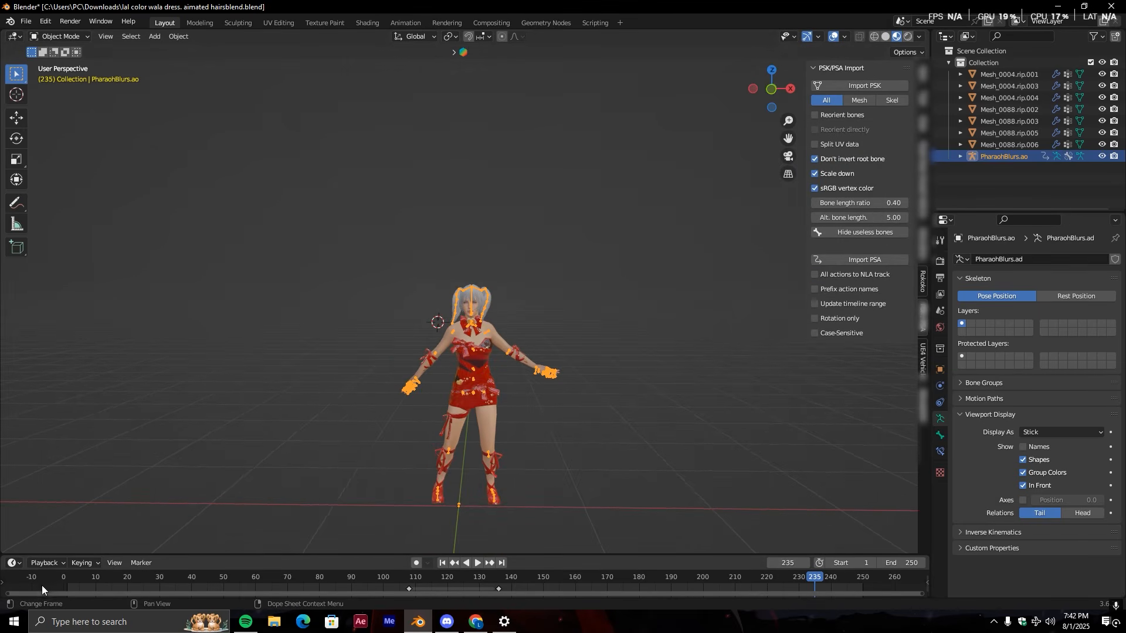
- Play the imported Forest Elf animation and examine the ponytails from several sides
key("space")
middle_click_drag(357, 467, 473, 438)
scroll(499, 442, "up", 5)
scroll(498, 442, "down", 4)
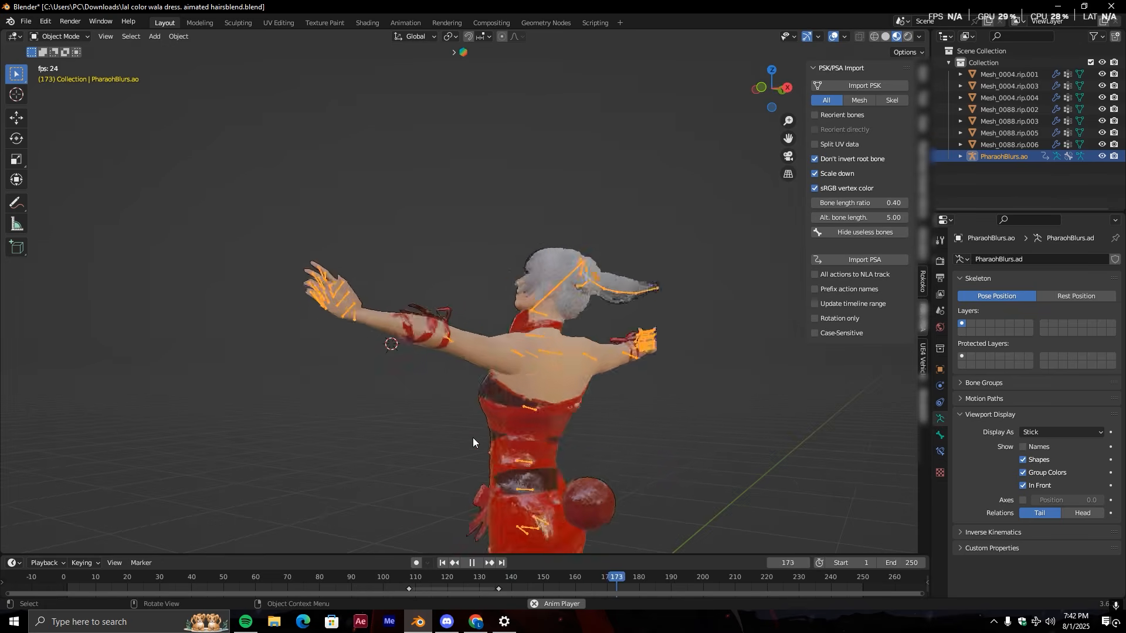
left_click(575, 376)
key("space")
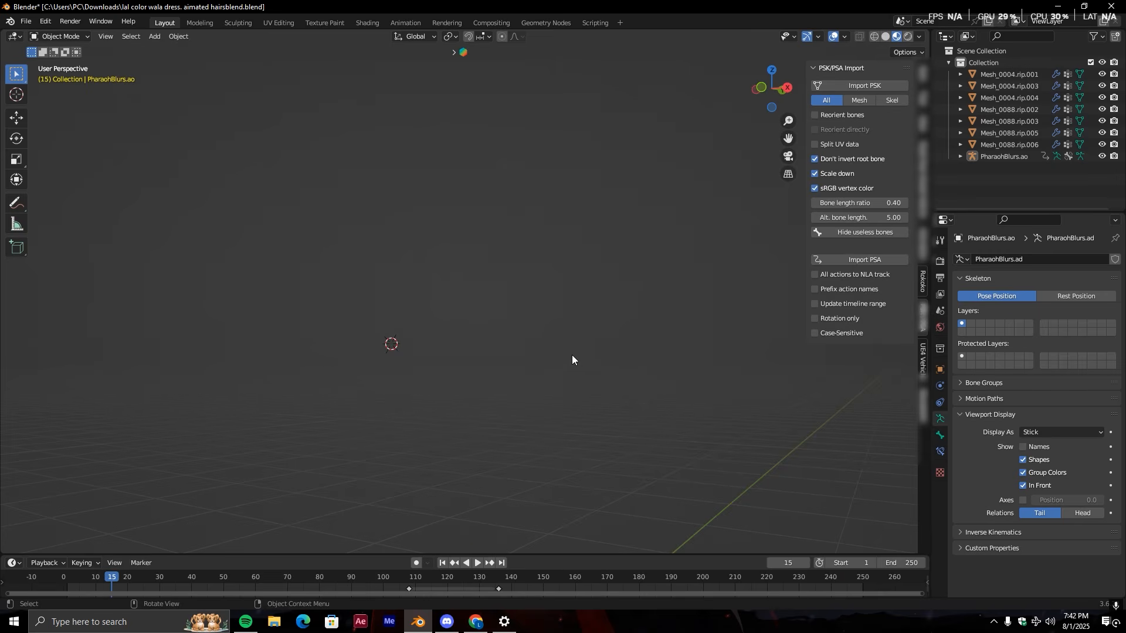
- Put the armature into Pose Mode and show the Wiggle 2 settings of the selected ponytail bones
middle_click_drag(572, 354, 634, 485)
middle_click_drag(741, 553, 326, 249)
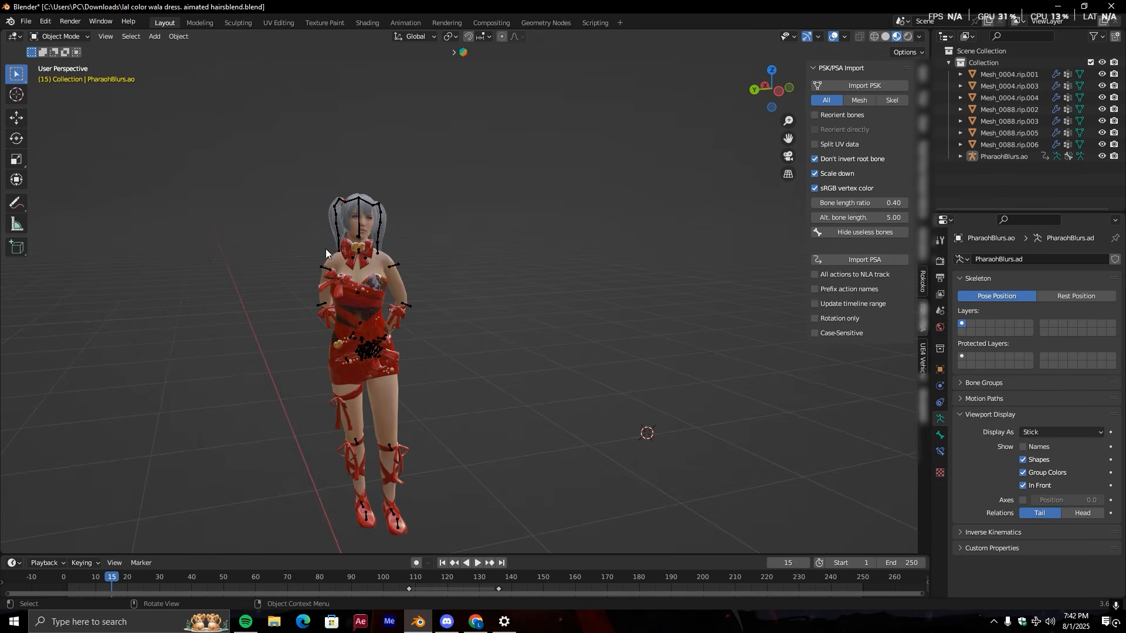
left_click(377, 238)
key("ctrl+Tab")
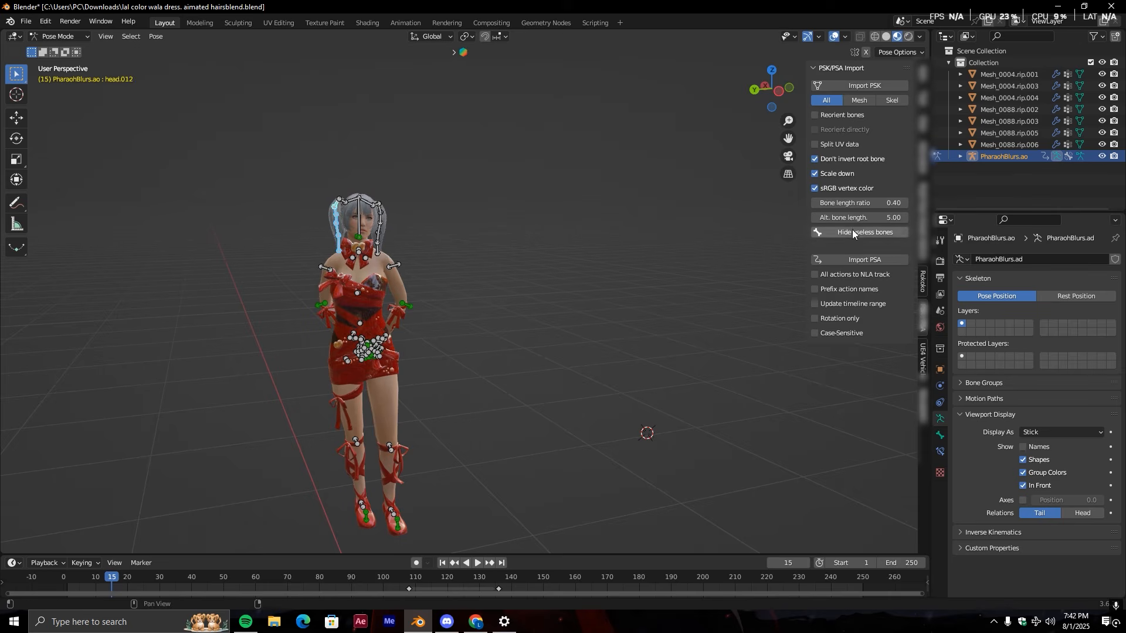
left_click(924, 158)
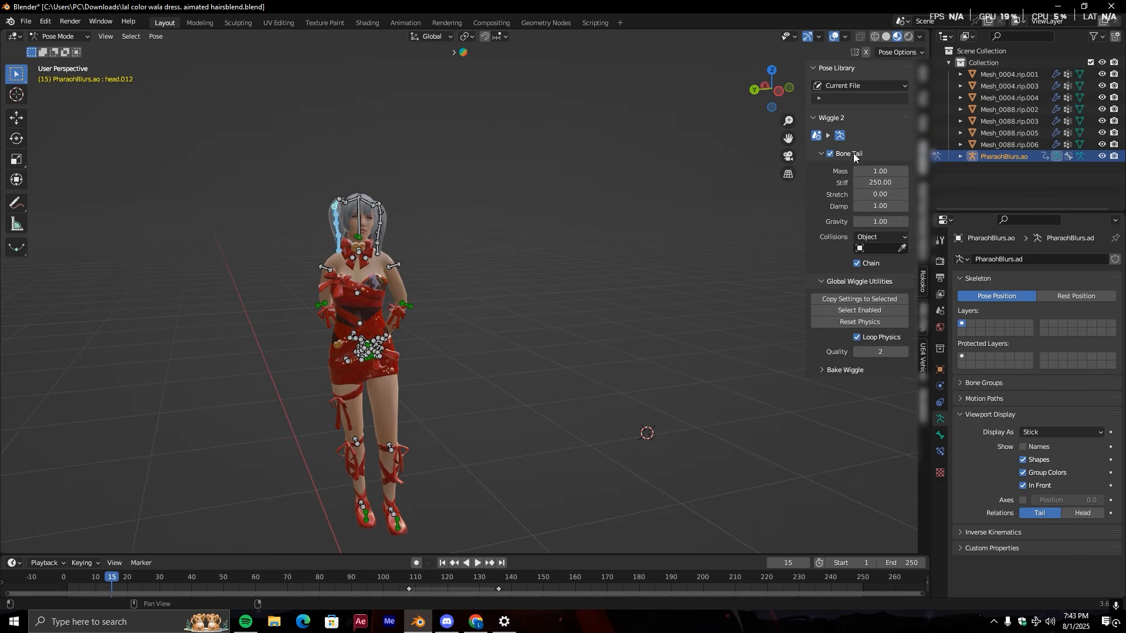
- Return to Object Mode and review the Forest Elf animation around frame 52 for the ponytails' physics
key("space")
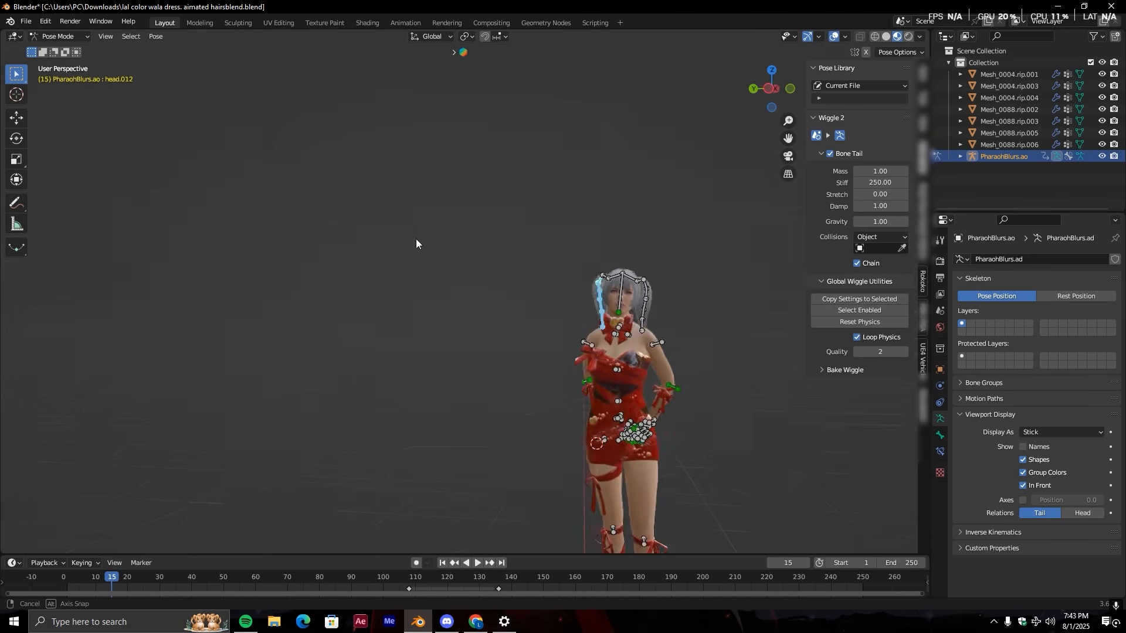
key("ctrl+Tab")
key("space")
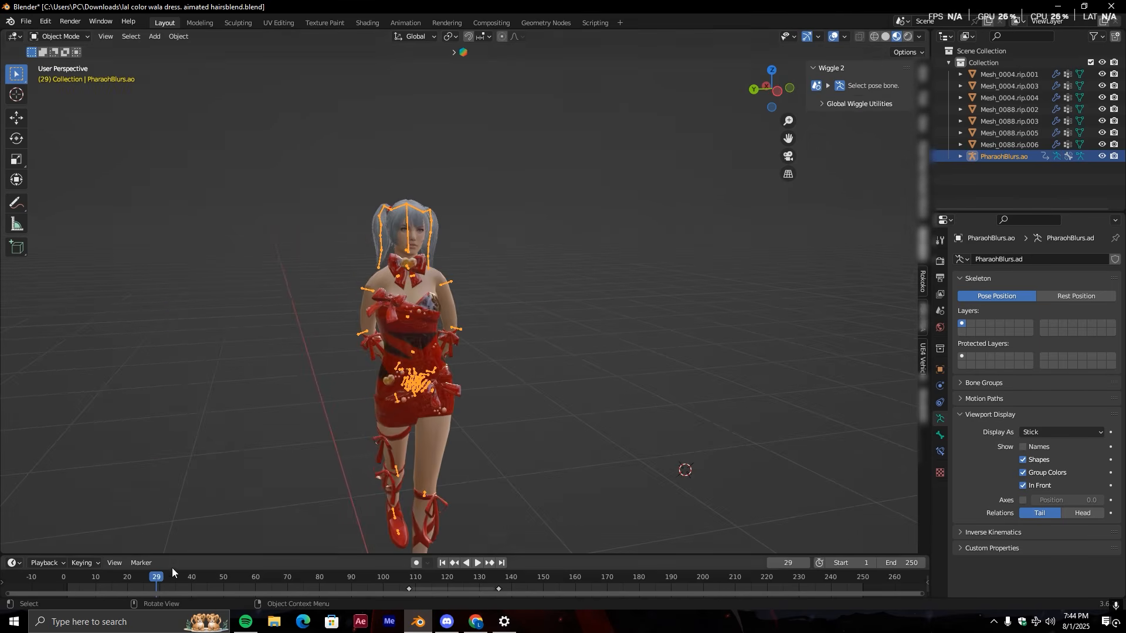
left_click_drag(185, 573, 230, 573)
middle_click_drag(378, 392, 354, 379)
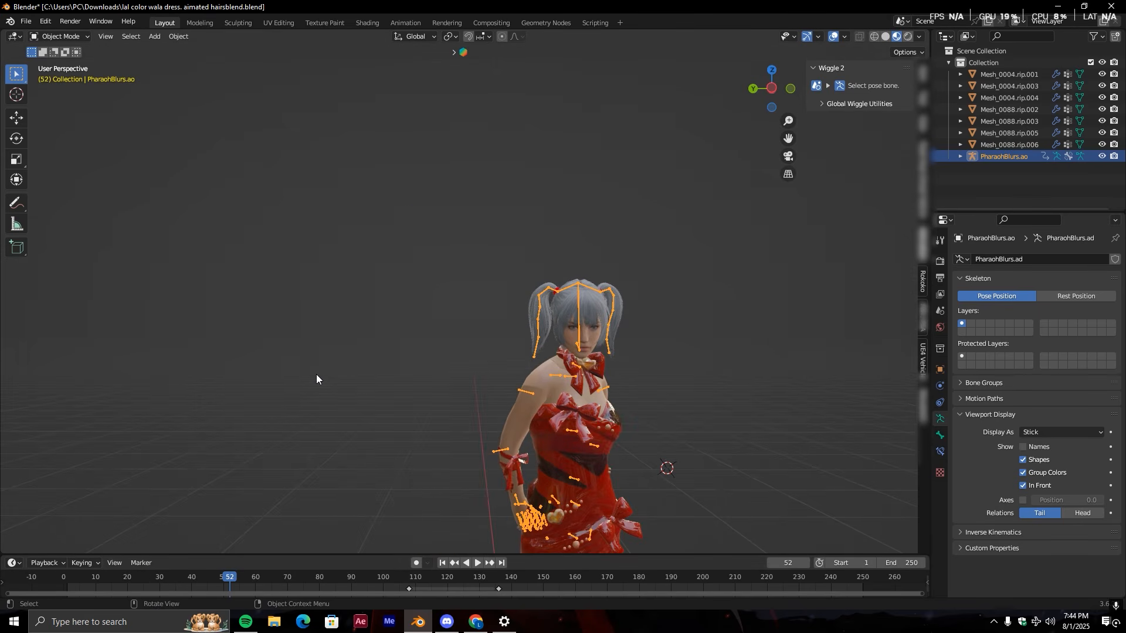
key("space")
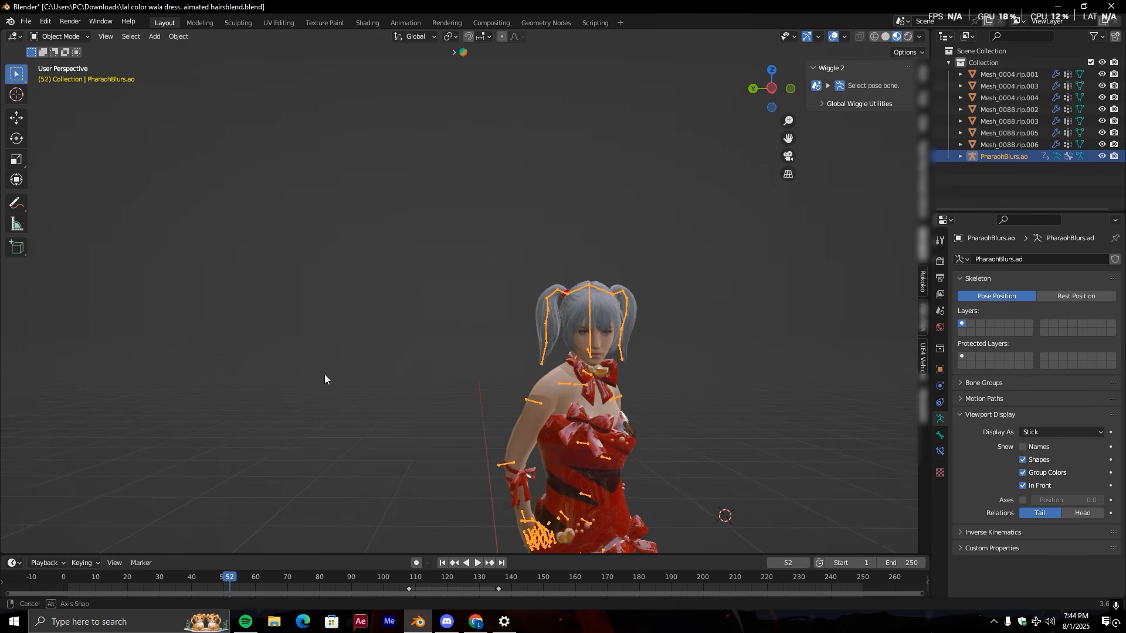
- Play the animation to frame 114 and examine the ponytails from the front and the side
middle_click_drag(370, 438, 424, 380)
key("space")
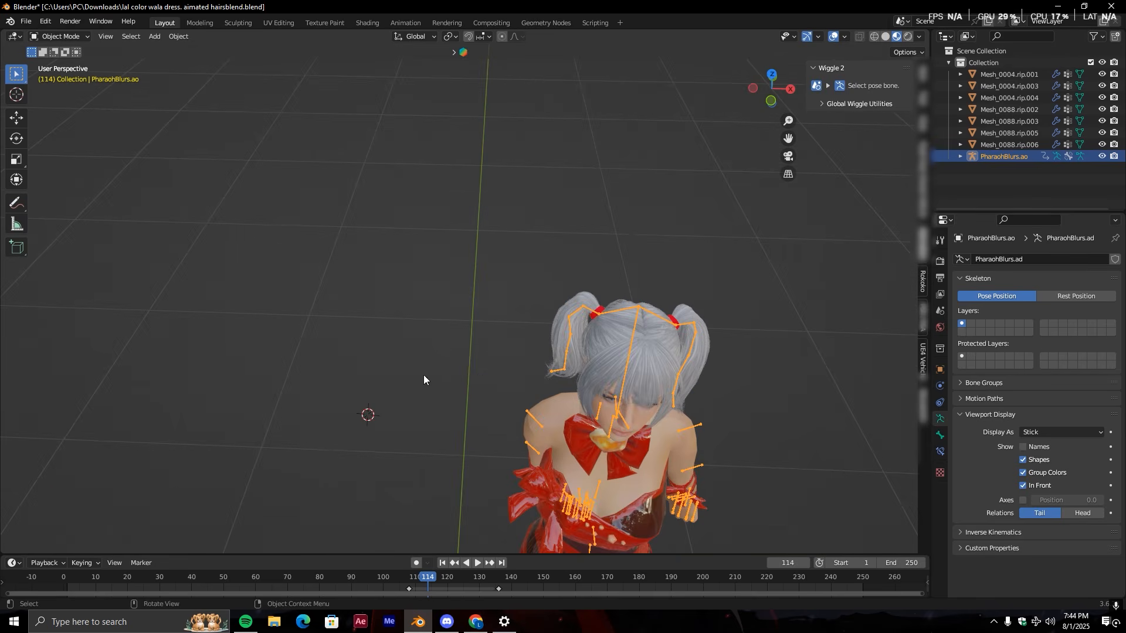
left_click(622, 366)
scroll(427, 422, "up", 4)
middle_click_drag(566, 440, 420, 386, "shift")
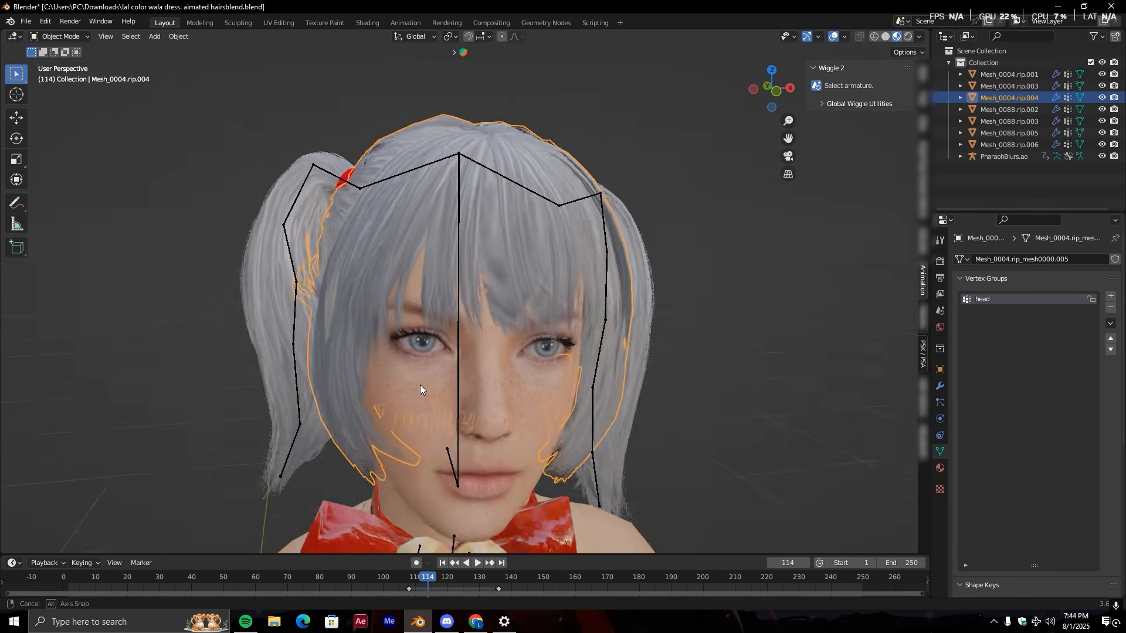
scroll(407, 393, "down", 7)
middle_click_drag(331, 430, 499, 399)
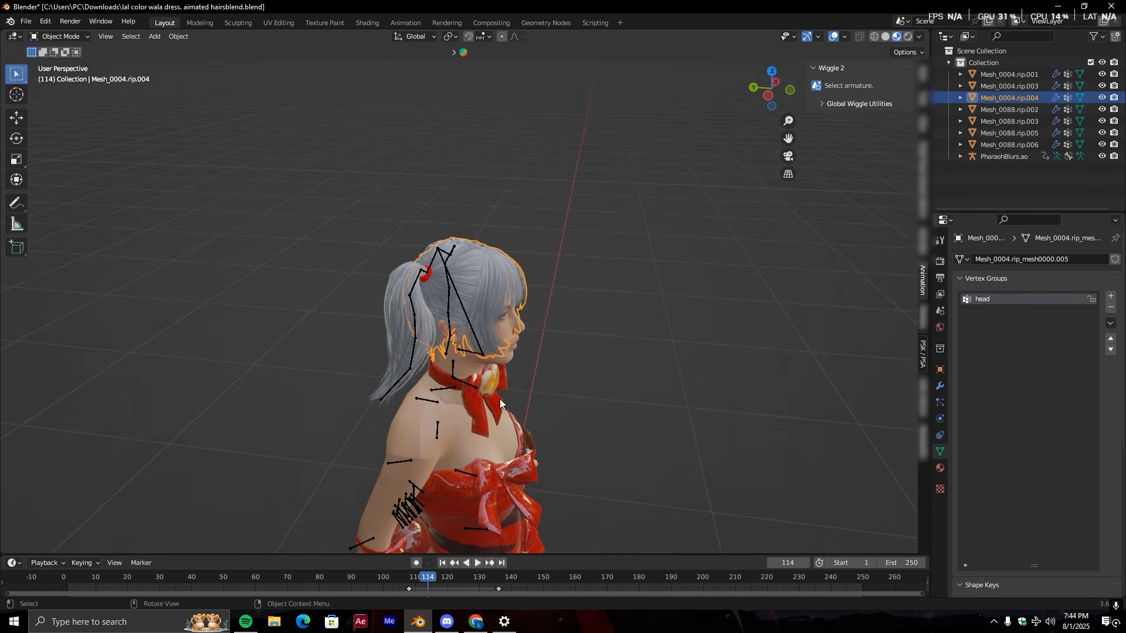
- Select the armature and switch it to Pose Mode to show the ponytail bone's Wiggle 2 settings
left_click(395, 386)
scroll(422, 360, "up", 2)
middle_click_drag(422, 360, 359, 328)
key("ctrl+Tab")
scroll(383, 363, "up", 2)
scroll(327, 326, "down", 7)
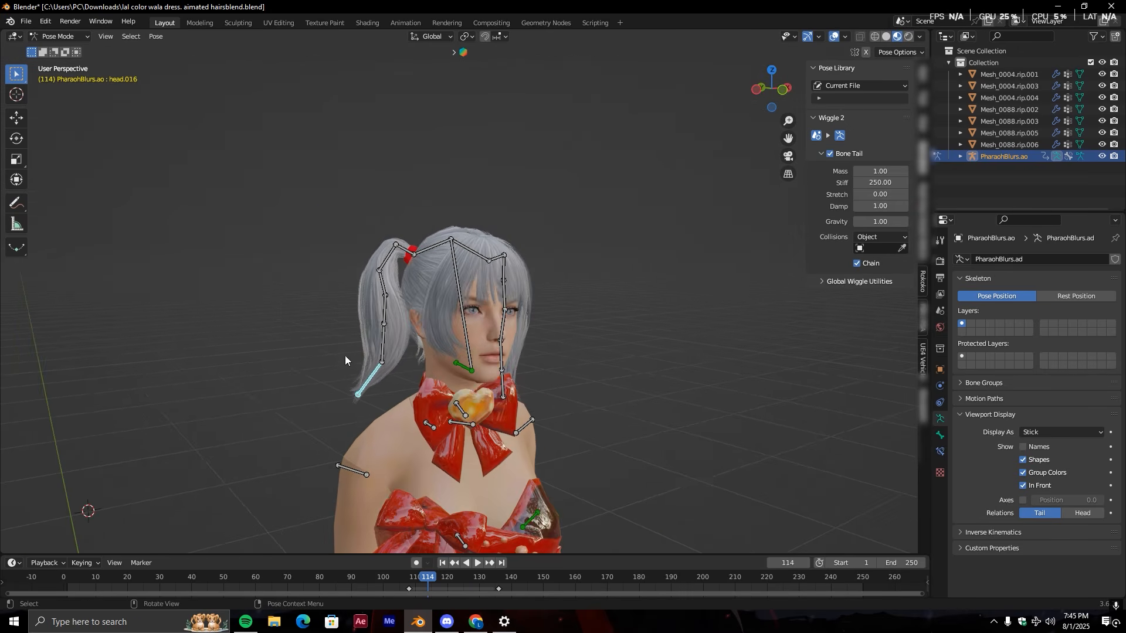
- Select the head and ponytail bones together, expand the Global Wiggle Utilities and reset the physics
middle_click_drag(416, 464, 365, 420)
left_click_drag(315, 183, 572, 394)
scroll(545, 392, "up", 2)
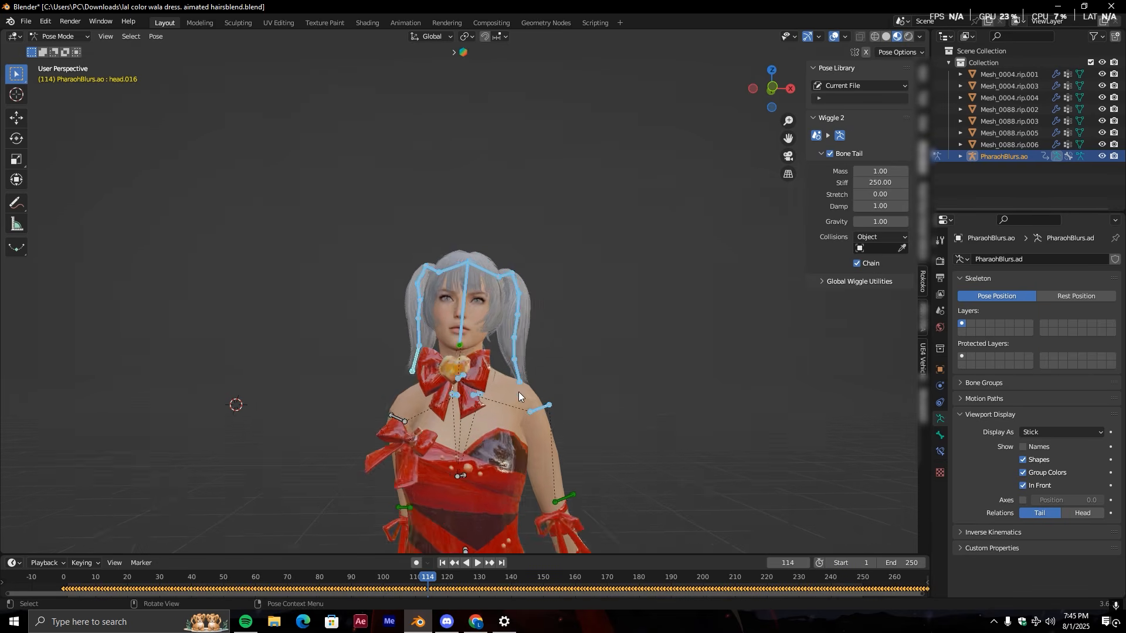
left_click(837, 283)
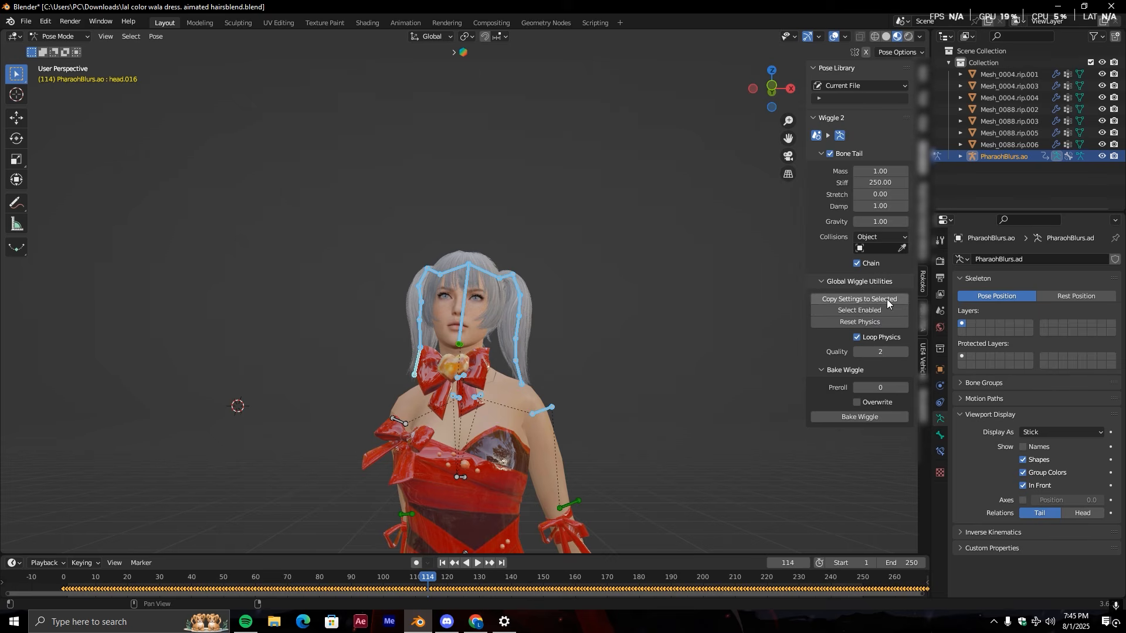
left_click(860, 322)
scroll(790, 139, "up", 1)
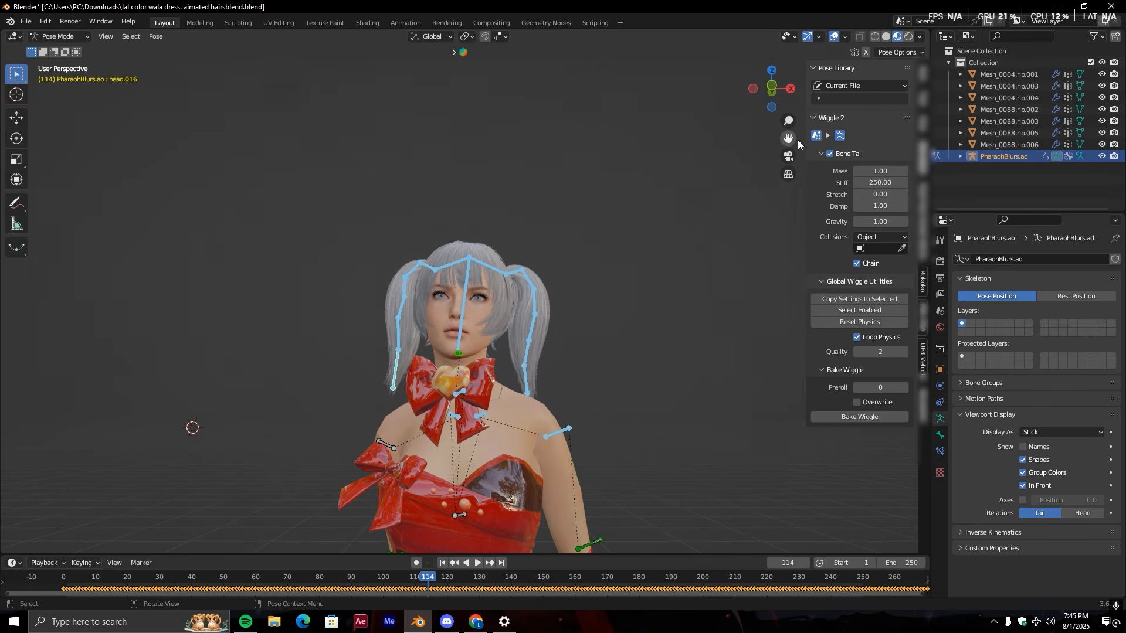
- Disable Wiggle 2 for the bone tail, the armature and the scene
left_click(833, 155)
left_click(839, 135)
left_click(816, 136)
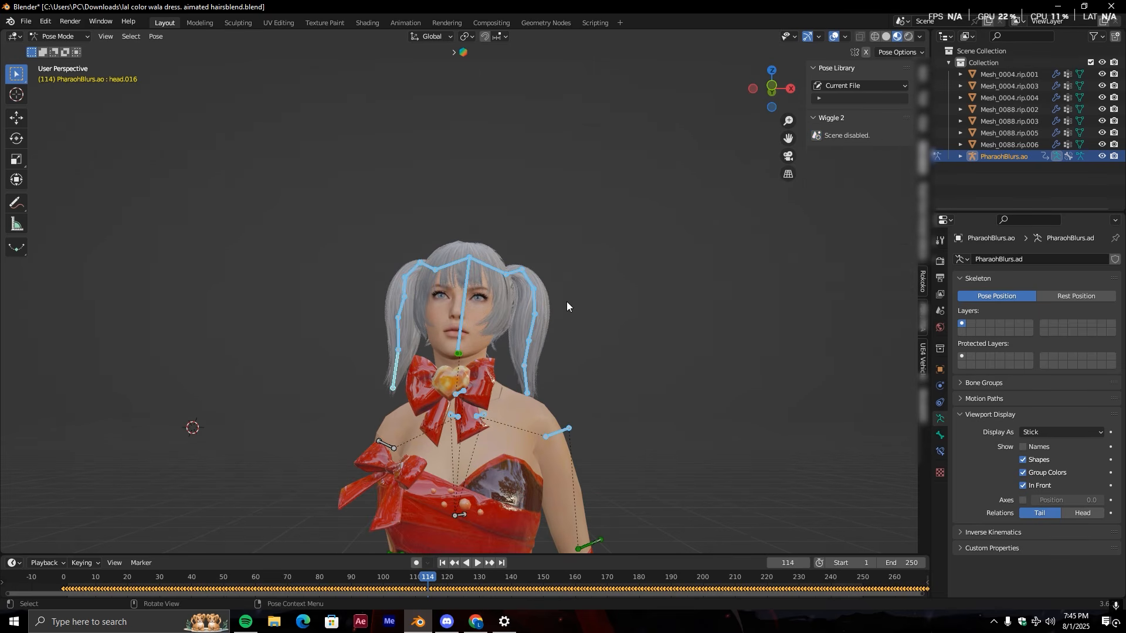
- Play the animation with Wiggle 2 disabled and compare the ponytail motion from several sides
scroll(587, 296, "down", 2)
middle_click_drag(518, 346, 552, 359)
key("space")
scroll(392, 477, "up", 4)
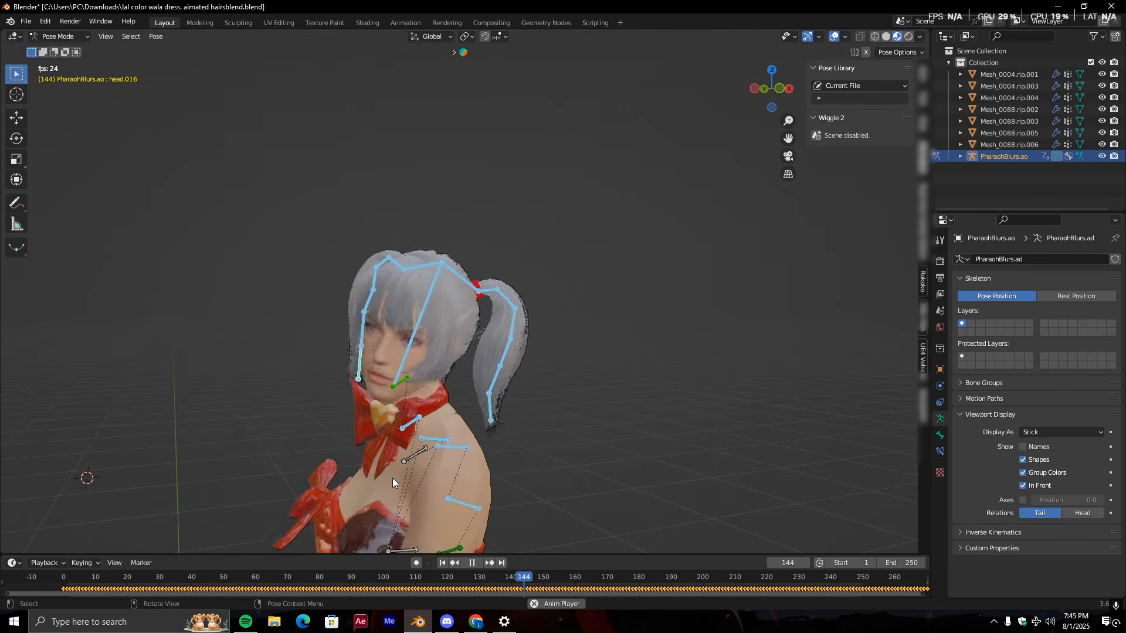
middle_click_drag(515, 435, 340, 413)
key("space")
key("space")
key("space")
middle_click_drag(382, 381, 344, 393)
key("space")
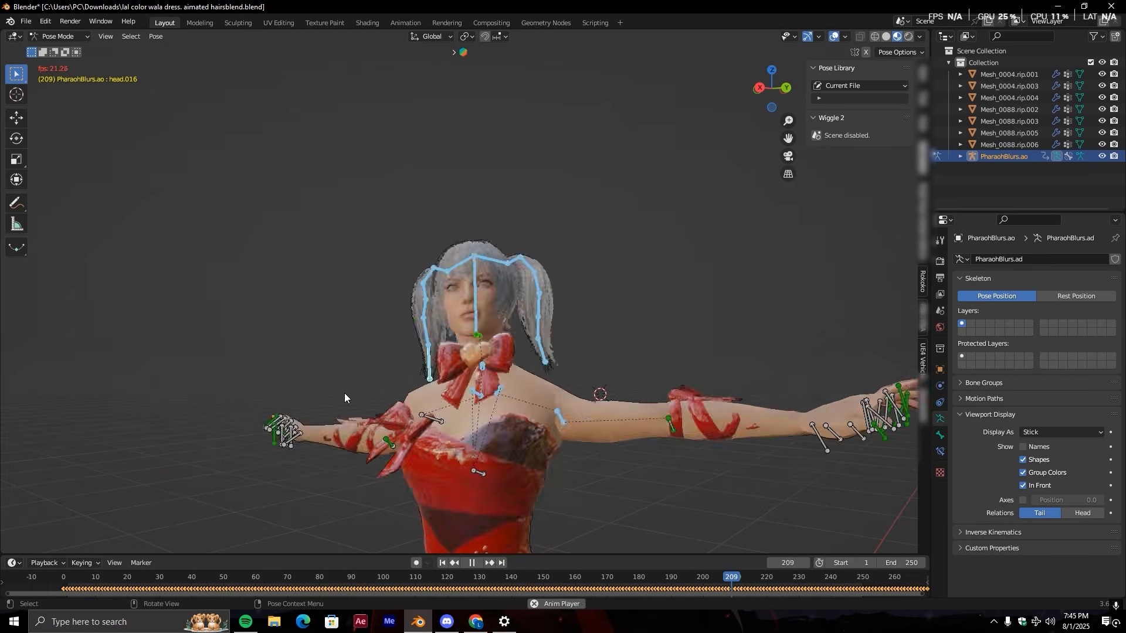
- Stop playback and undo the Wiggle 2 deactivation, the physics reset and the bone selection
key("space")
key("ctrl+z")
key("ctrl+z")
key("ctrl+z")
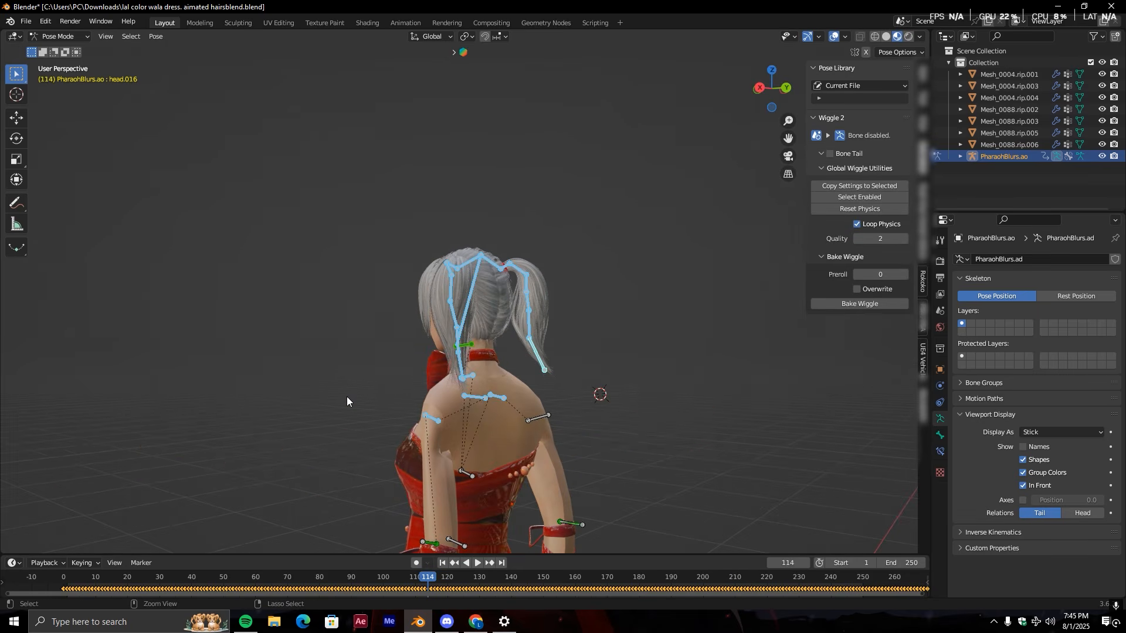
key("ctrl+z")
- Play the animation with Wiggle 2 enabled up to frame 132 and return to Object Mode
key("space")
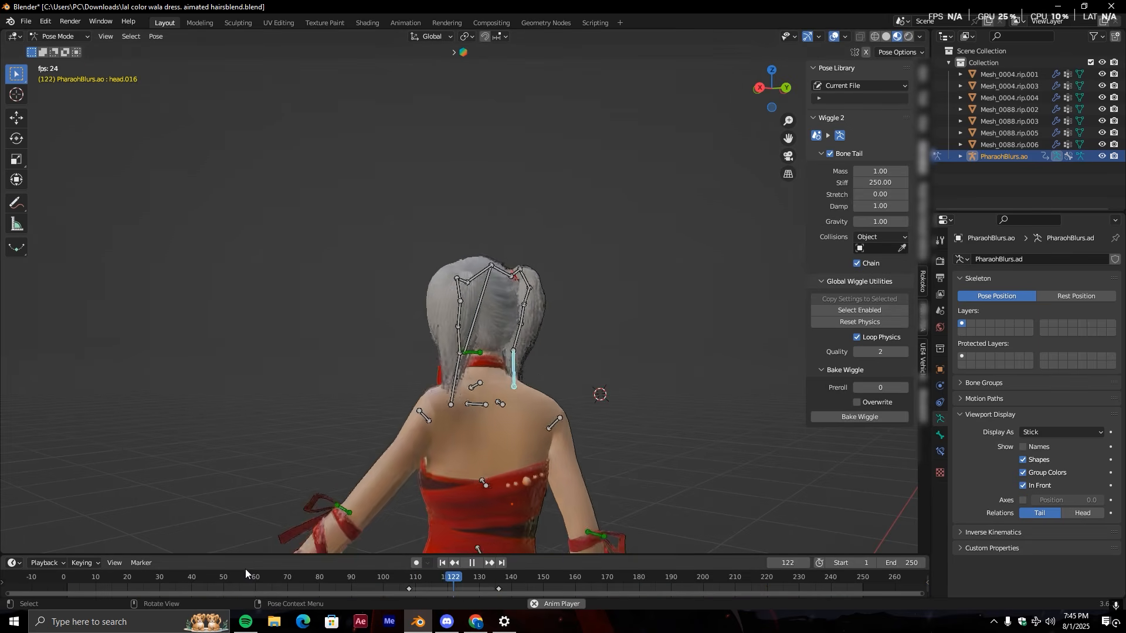
key("space")
left_click(58, 36)
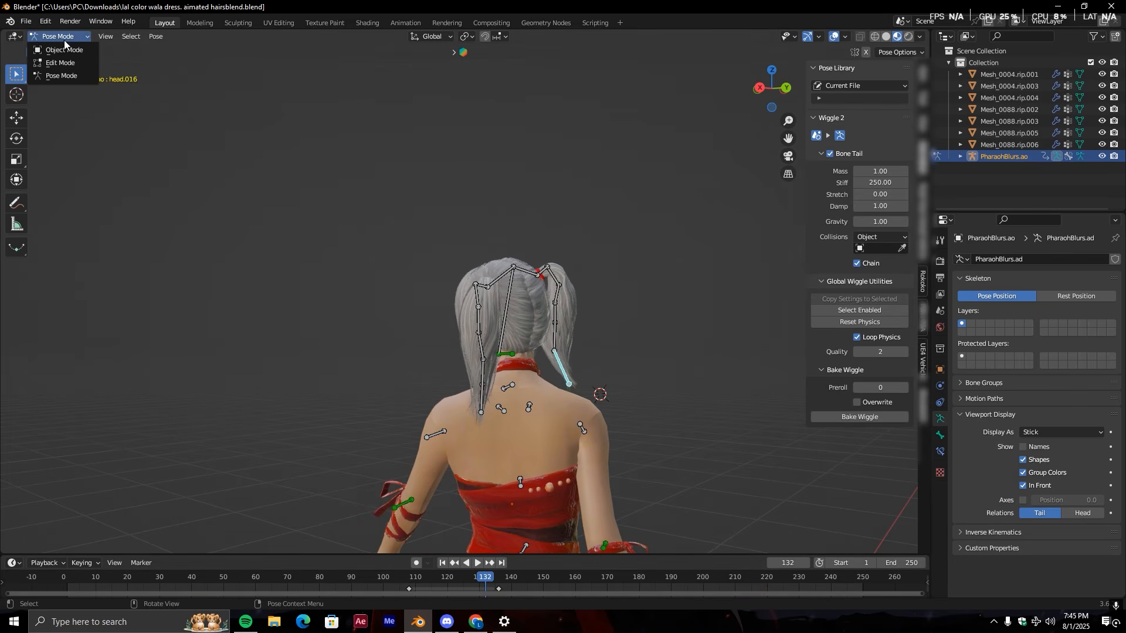
left_click(55, 47)
- Clear the object selection so the character shows without selection outlines
middle_click_drag(219, 213, 604, 221)
key("a")
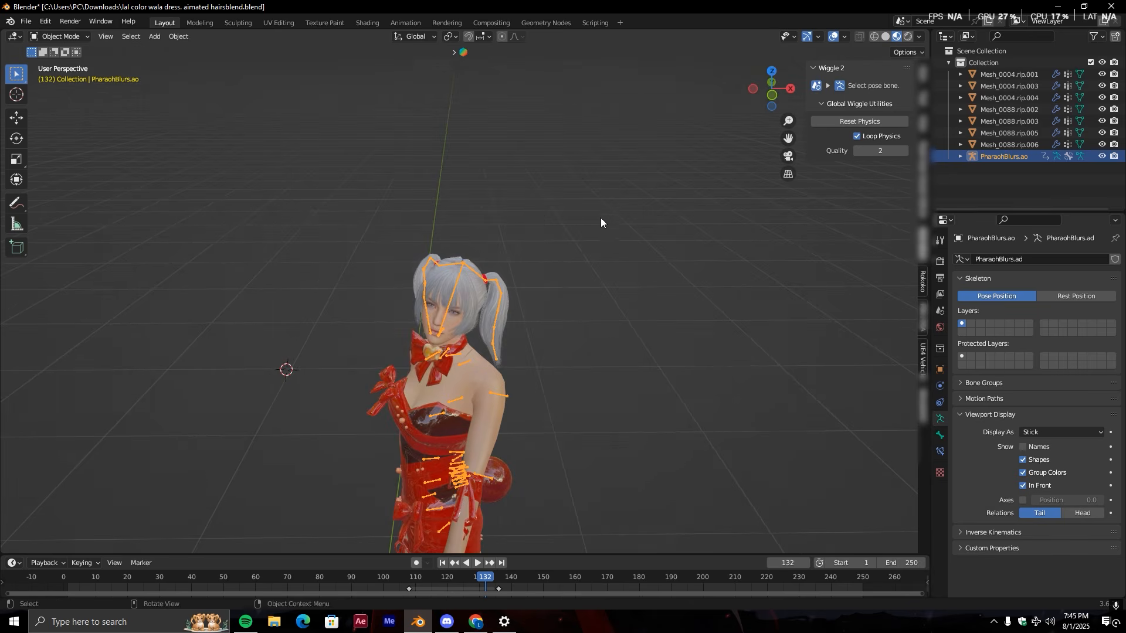
scroll(308, 431, "up", 5)
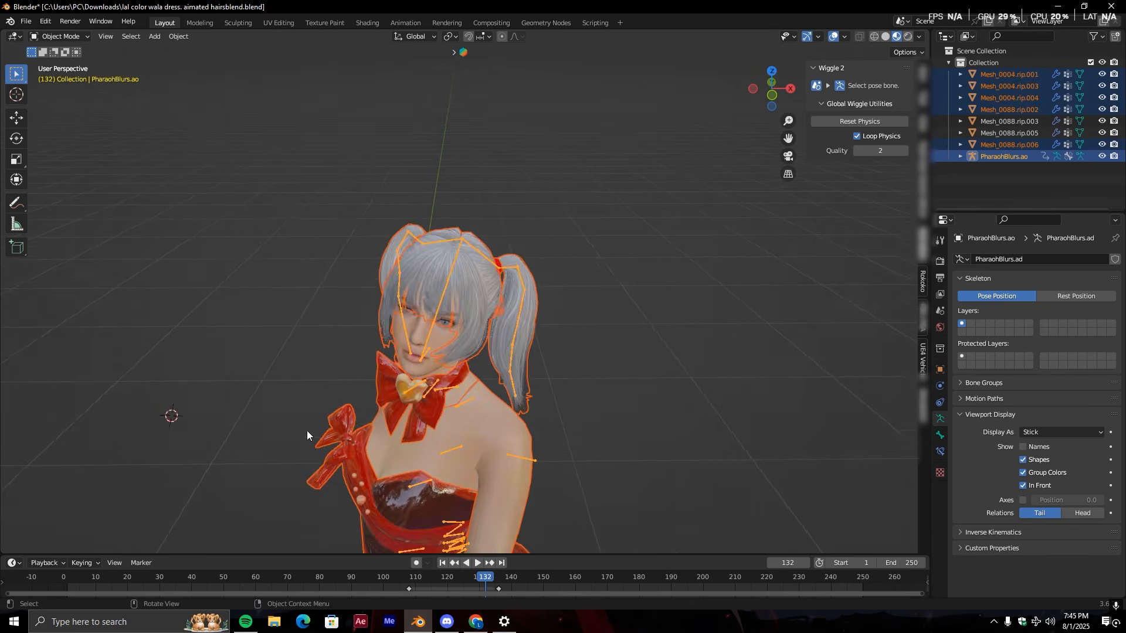
left_click(436, 342)
scroll(441, 335, "up", 2)
mouse_move(412, 389)
middle_mouse_down()
mouse_move(455, 404)
mouse_move(326, 298)
mouse_move(422, 372)
middle_mouse_up()
left_click(654, 285)
- Examine both ponytails and their bone chains at frame 132 from below, the front and the sides
middle_click_drag(655, 286, 558, 354)
scroll(551, 387, "down", 3)
middle_click_drag(549, 416, 582, 381)
scroll(575, 432, "up", 2)
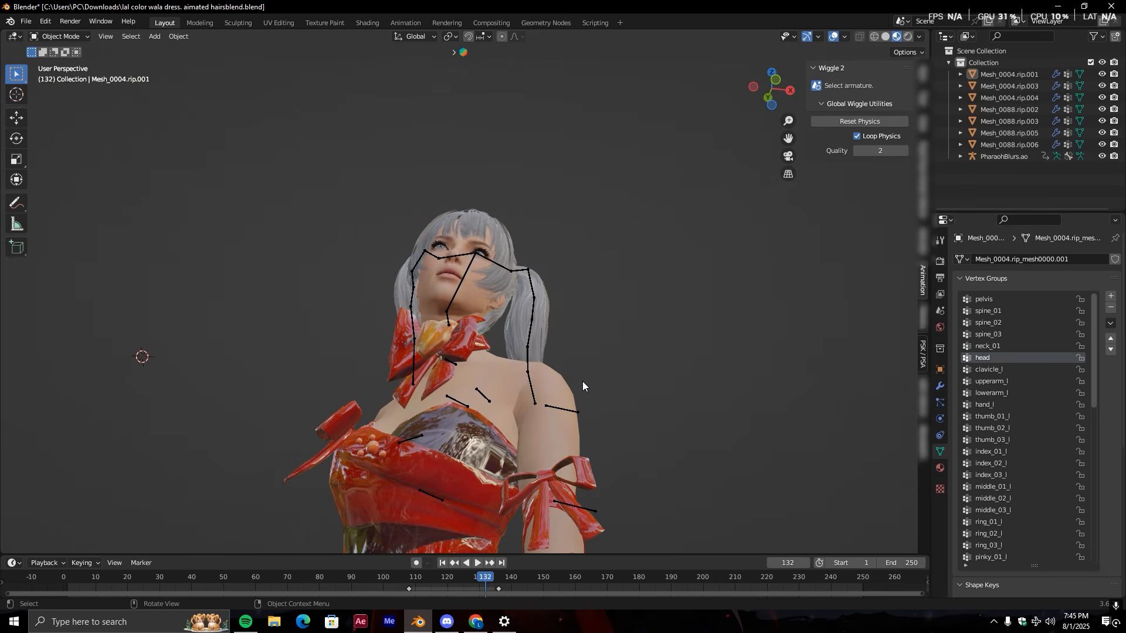
scroll(582, 381, "down", 4)
scroll(599, 388, "up", 4)
middle_click_drag(578, 410, 618, 442)
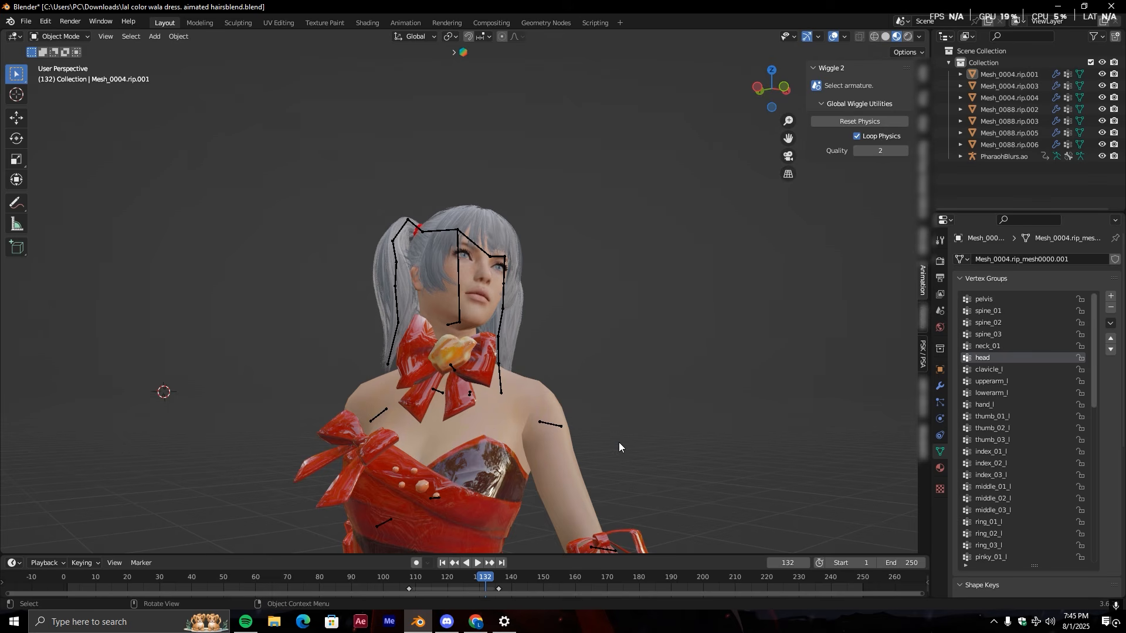
scroll(599, 439, "up", 5)
middle_click_drag(598, 439, 515, 448)
scroll(511, 448, "down", 2)
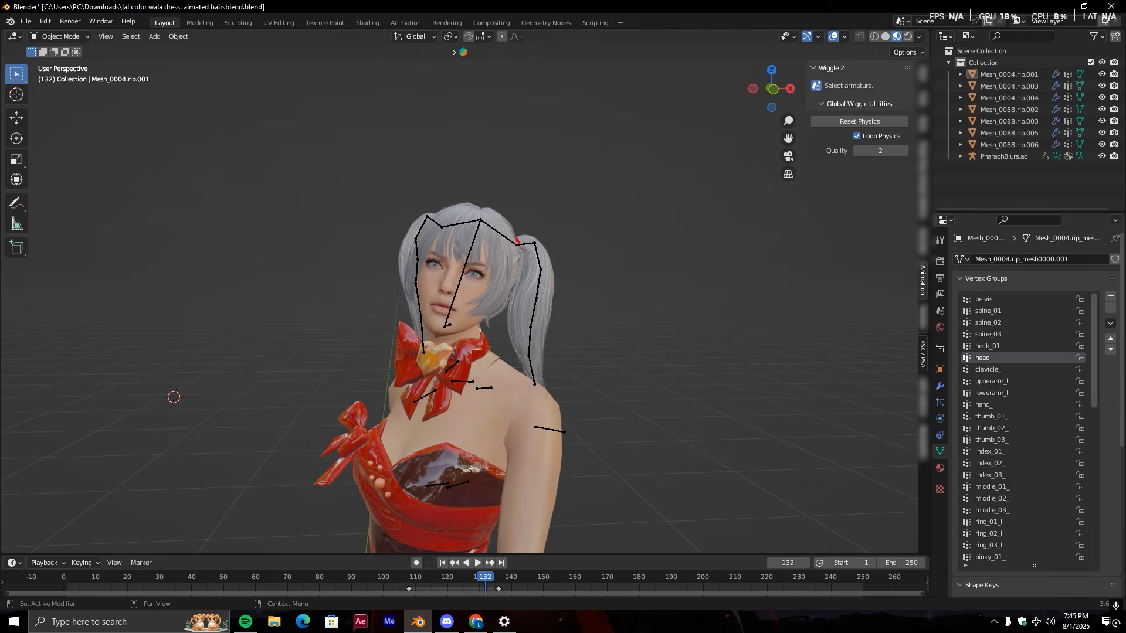
middle_click_drag(525, 349, 554, 368)
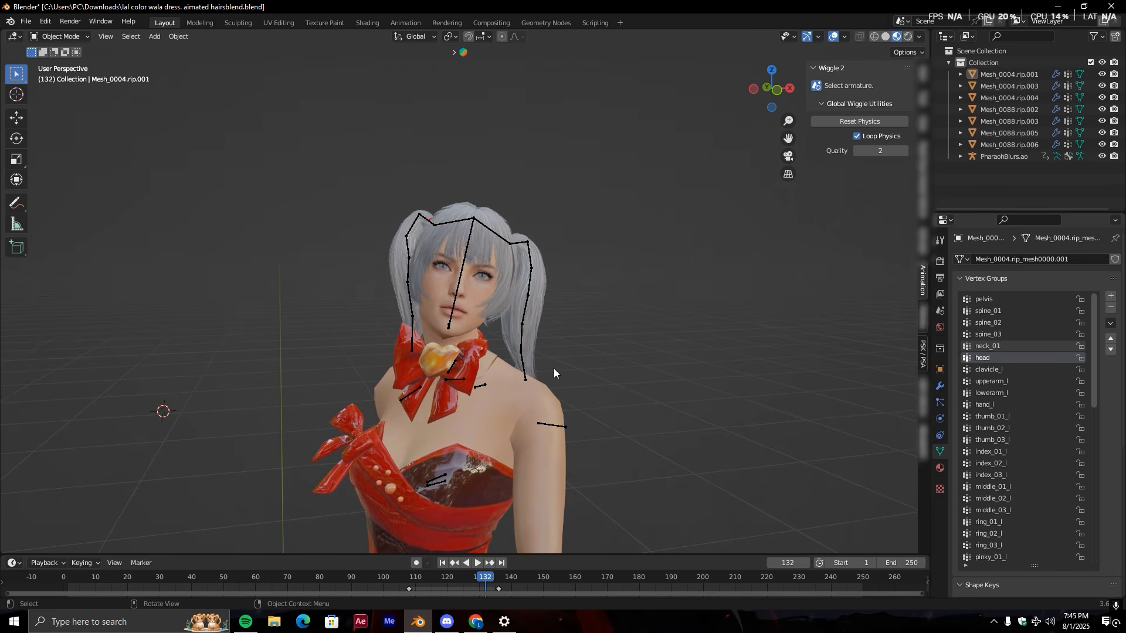